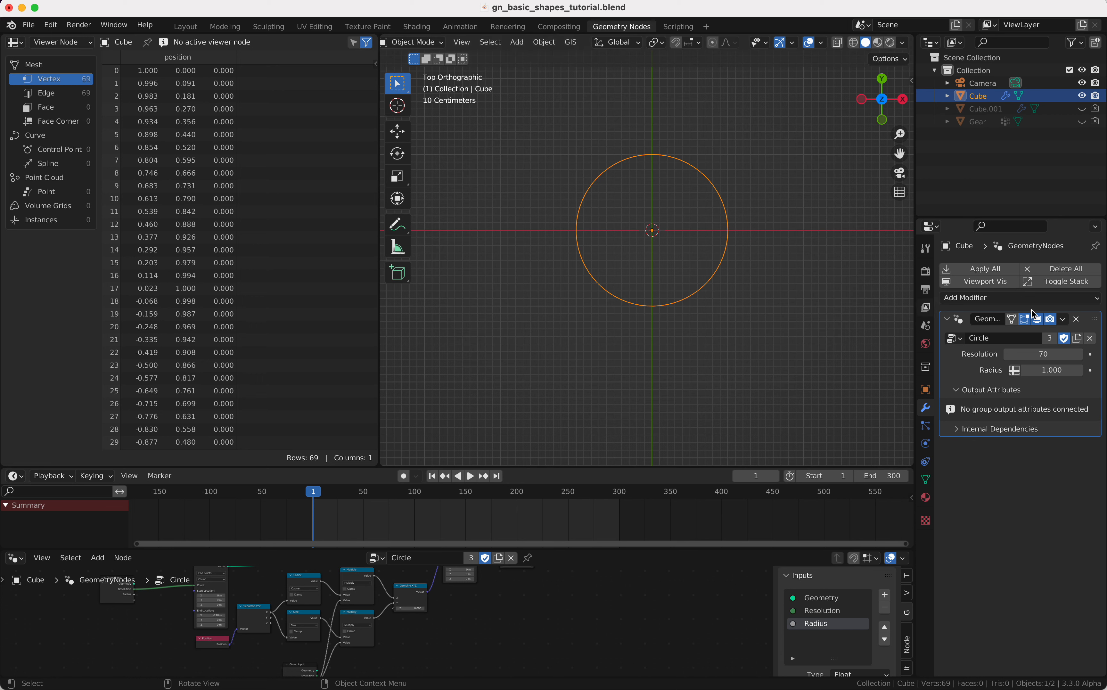
Set the Circle node group's resolution to 12 and its radius to 1.26.
{"action": "mouse_move", "coordinate": [1043, 355]}
{"action": "left_mouse_down"}
{"action": "mouse_move", "coordinate": [888, 355]}
{"action": "mouse_move", "coordinate": [1055, 358]}
{"action": "mouse_move", "coordinate": [1058, 370]}
{"action": "left_mouse_up"}
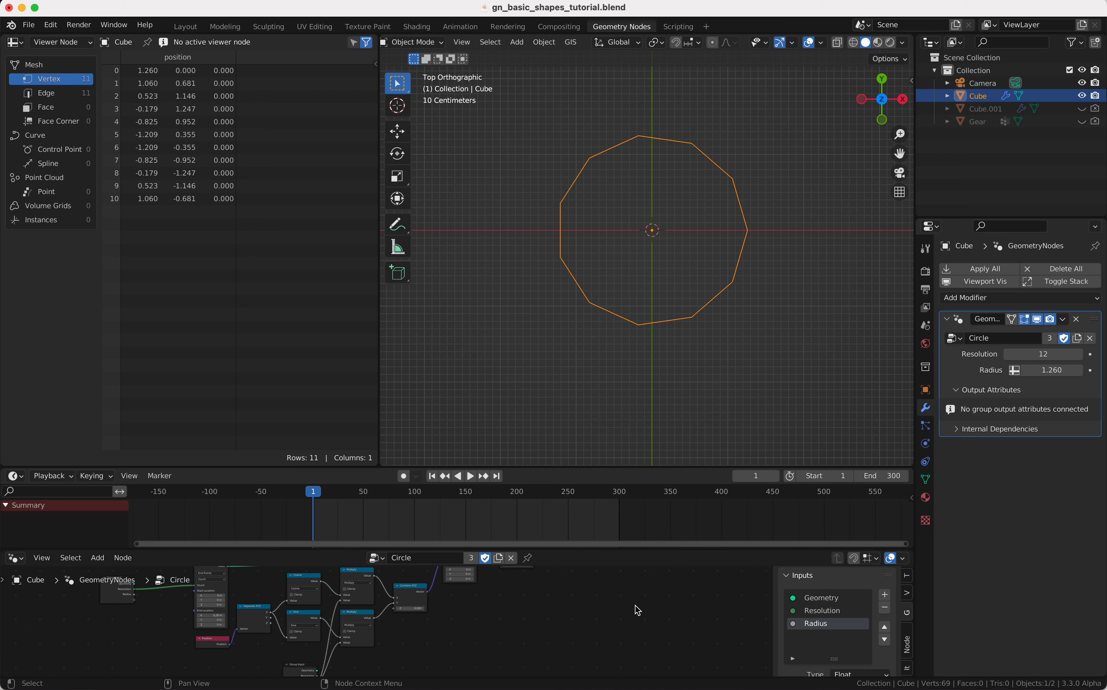
{"action": "key", "text": "shift+a"}
{"action": "mouse_move", "coordinate": [615, 474]}
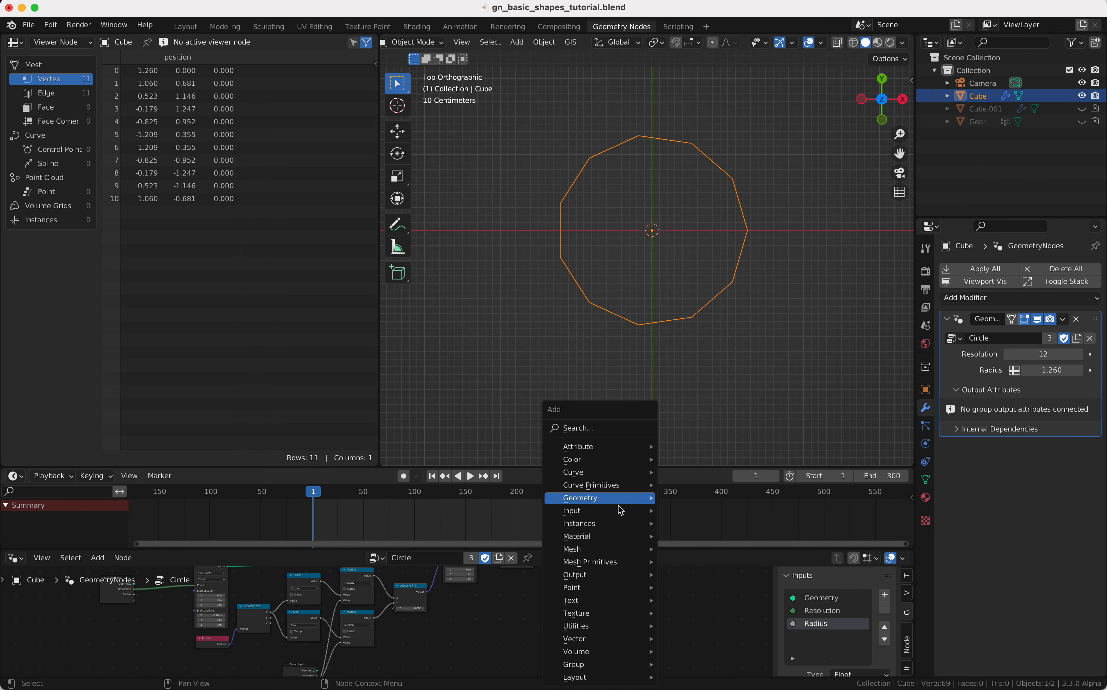
{"action": "mouse_move", "coordinate": [623, 567]}
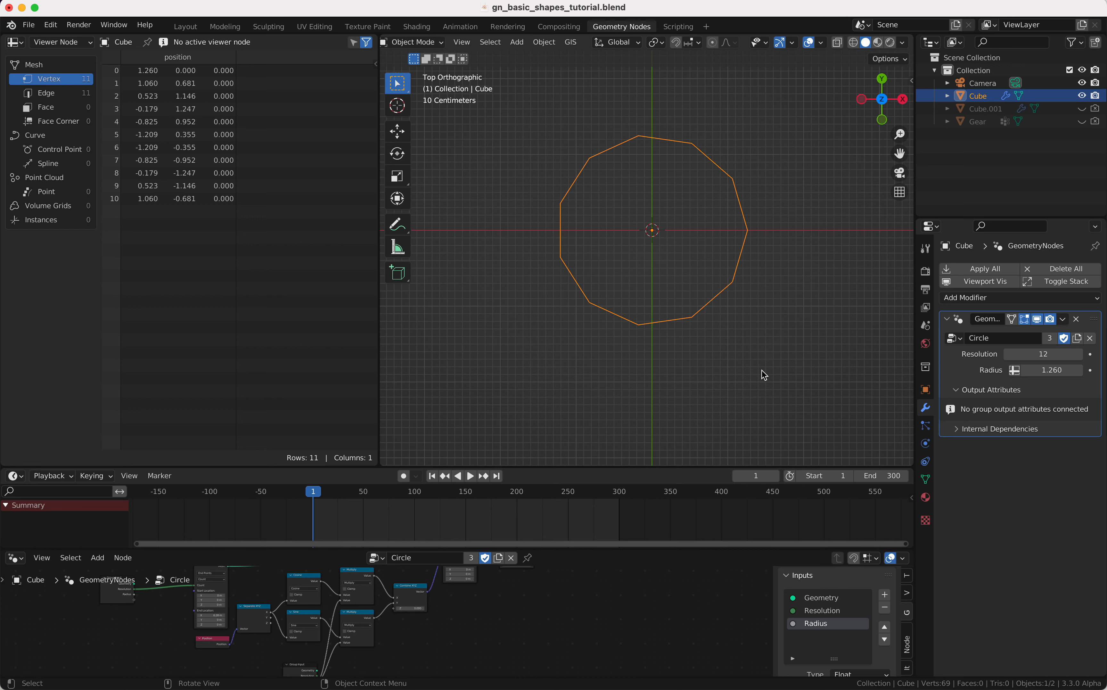
Switch the cube's geometry node group to Star and adjust its points and radii.
{"action": "left_click", "coordinate": [375, 558]}
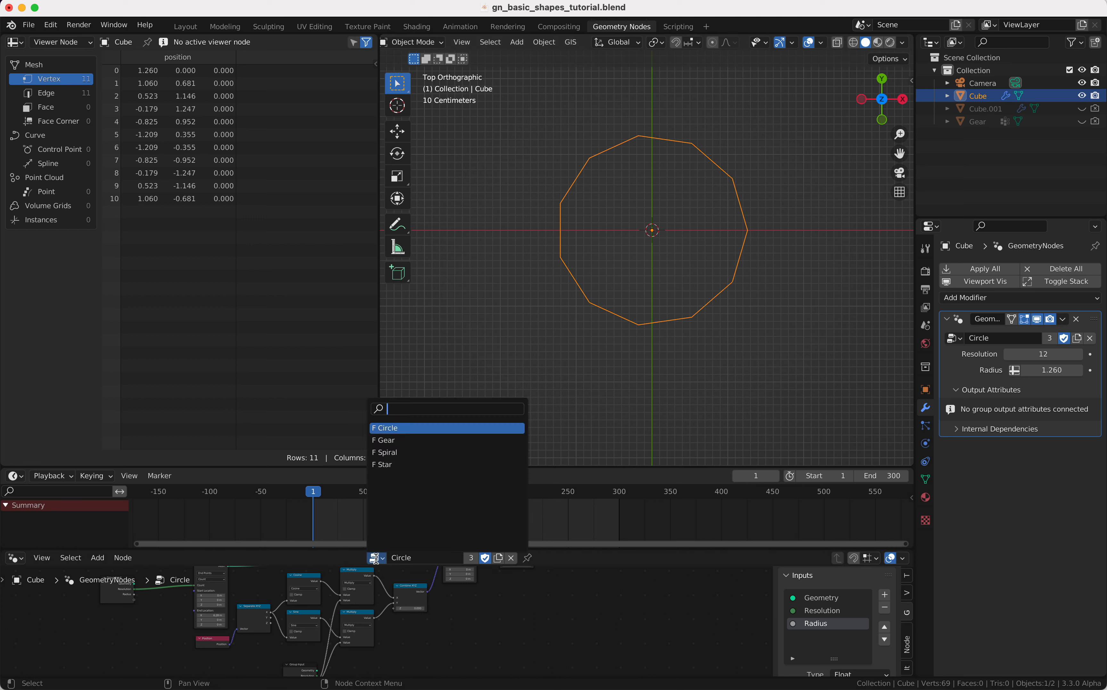
{"action": "left_click", "coordinate": [429, 464]}
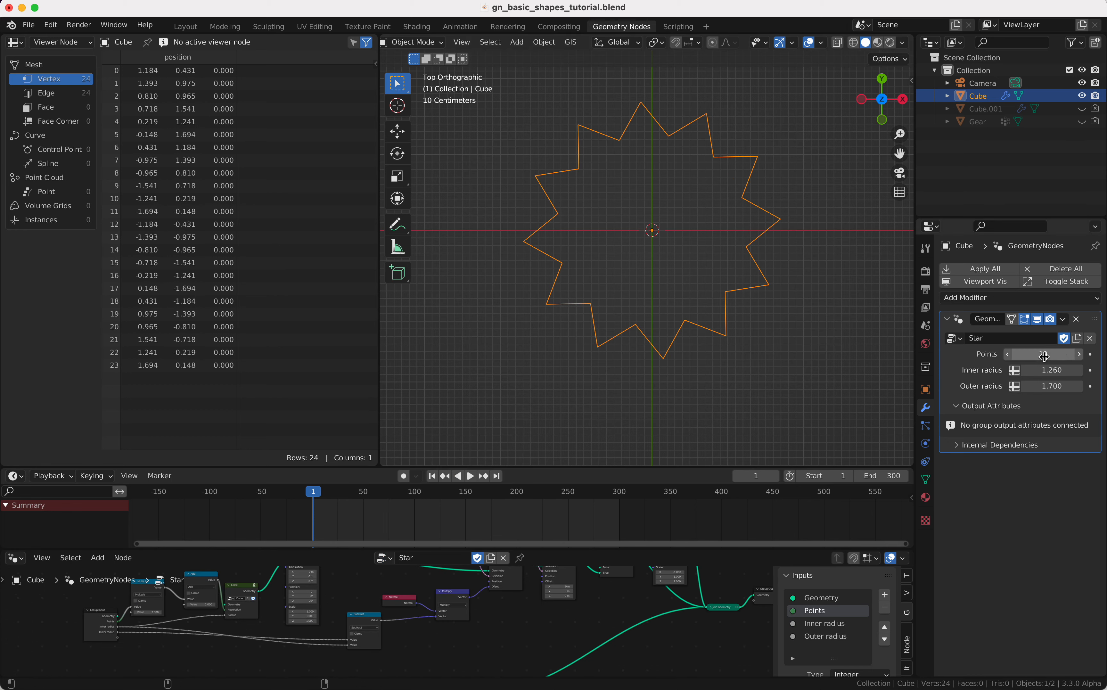
{"action": "left_click_drag", "start_coordinate": [1044, 354], "coordinate": [1066, 387]}
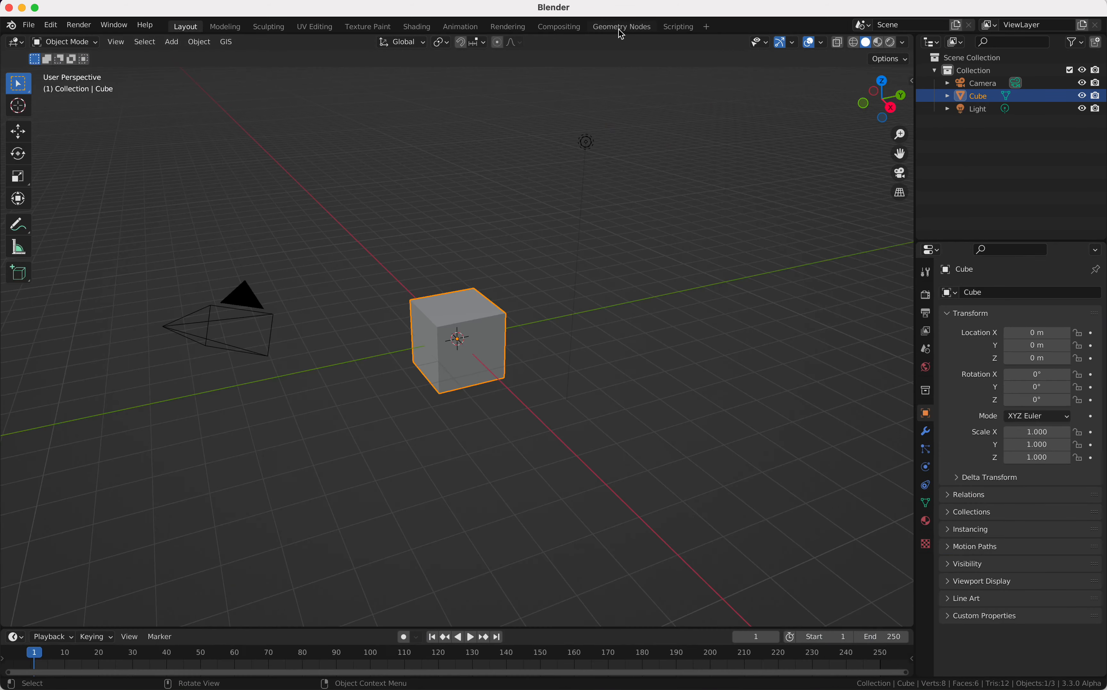
Open the Geometry Nodes workspace and create a new node tree for the default cube.
{"action": "left_click", "coordinate": [622, 27]}
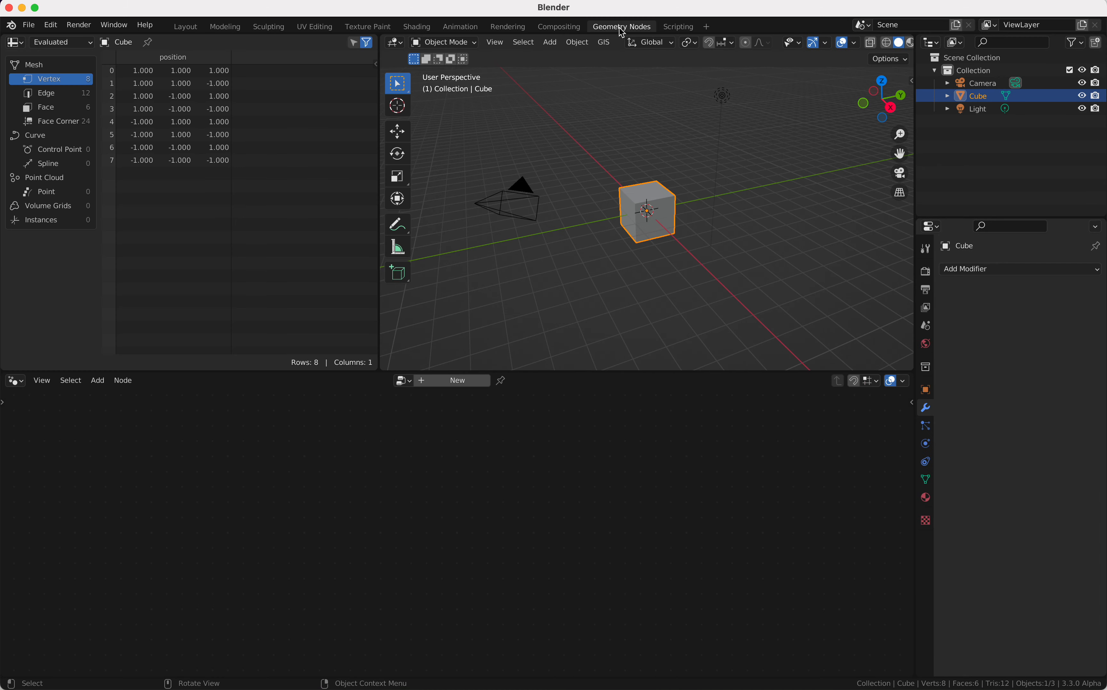
{"action": "left_click", "coordinate": [470, 380]}
Enable Screencast Keys in the 3D viewport.
{"action": "key", "text": "n"}
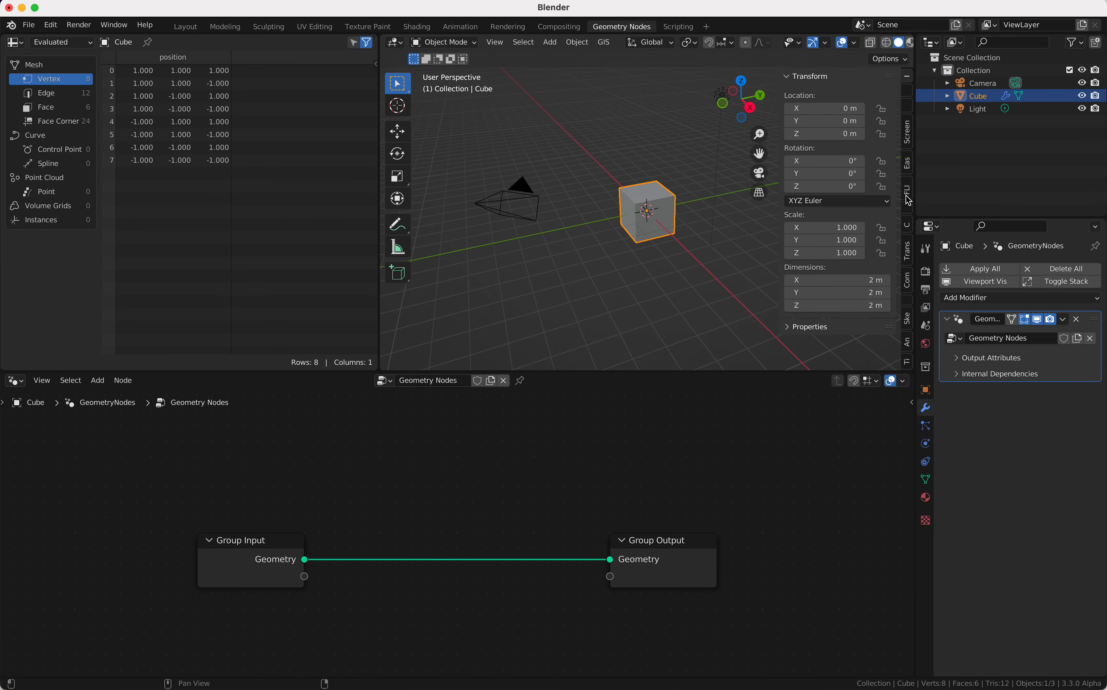
{"action": "left_click", "coordinate": [910, 143]}
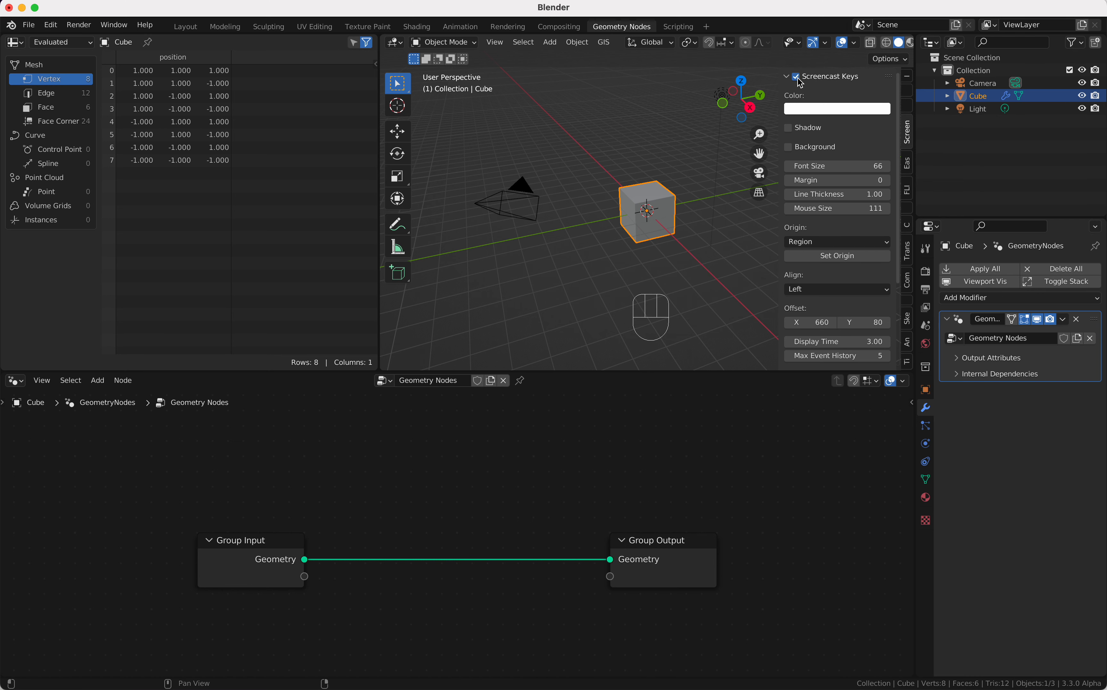
{"action": "key", "text": "n"}
Make the node editor area slightly taller and frame the Group Input and Group Output nodes in it.
{"action": "scroll", "coordinate": [507, 558], "scroll_direction": "down", "scroll_amount": 2}
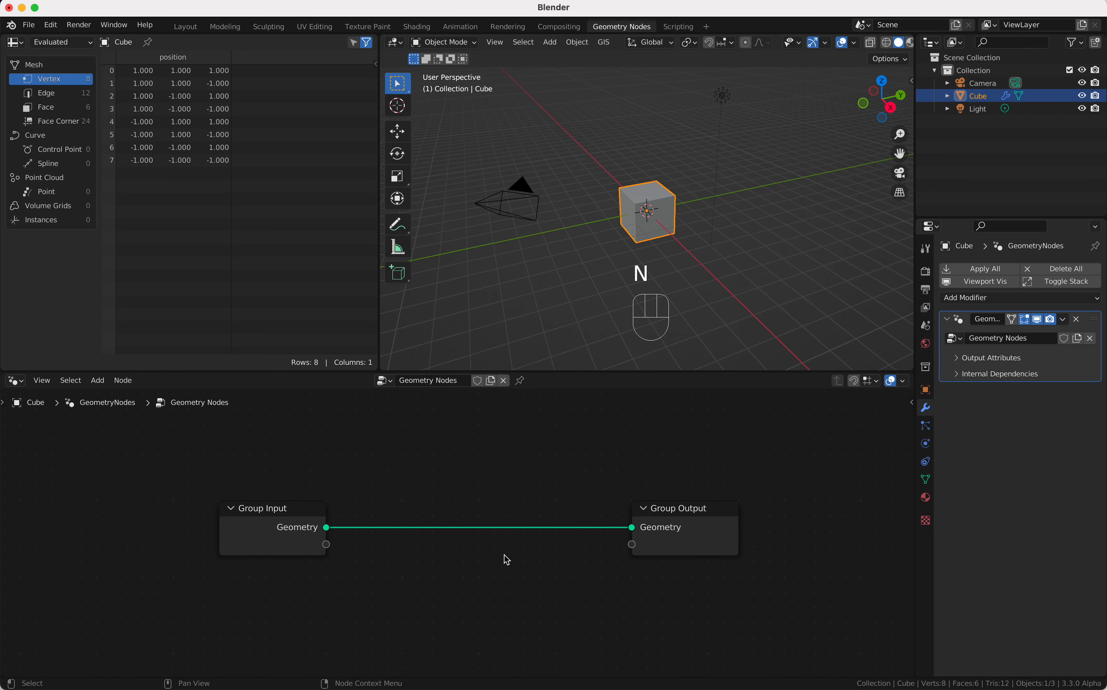
{"action": "scroll", "coordinate": [507, 557], "scroll_direction": "up", "scroll_amount": 1, "text": "super"}
{"action": "left_click_drag", "start_coordinate": [544, 372], "coordinate": [545, 339]}
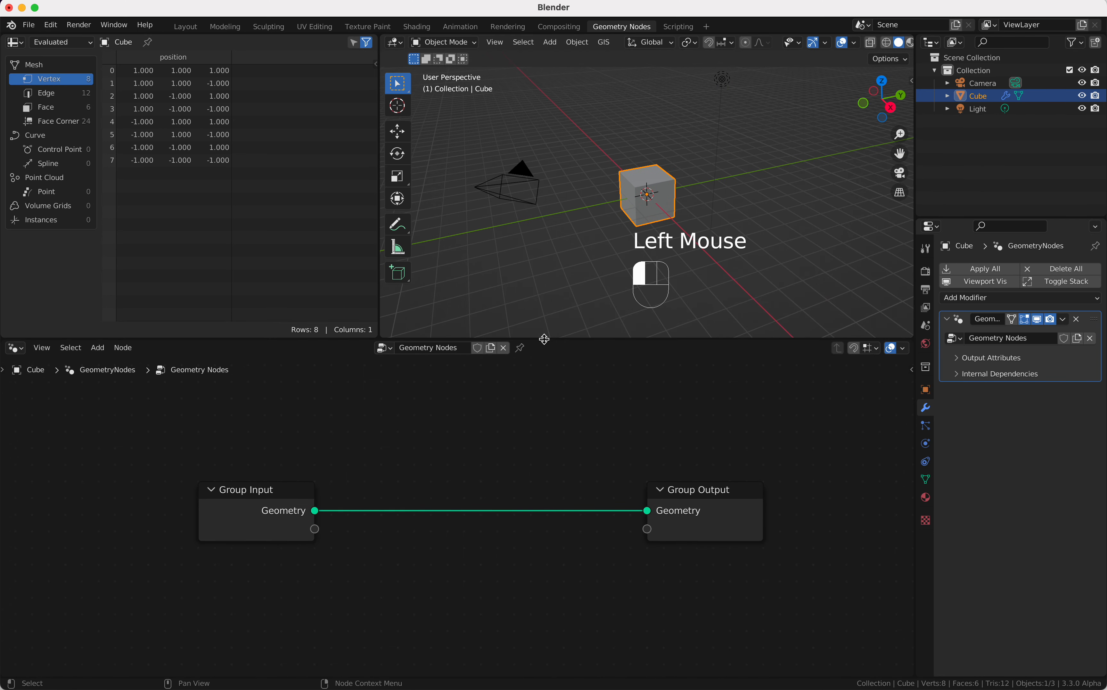
{"action": "scroll", "coordinate": [458, 490], "scroll_direction": "right", "scroll_amount": 1}
{"action": "left_click", "coordinate": [270, 484]}
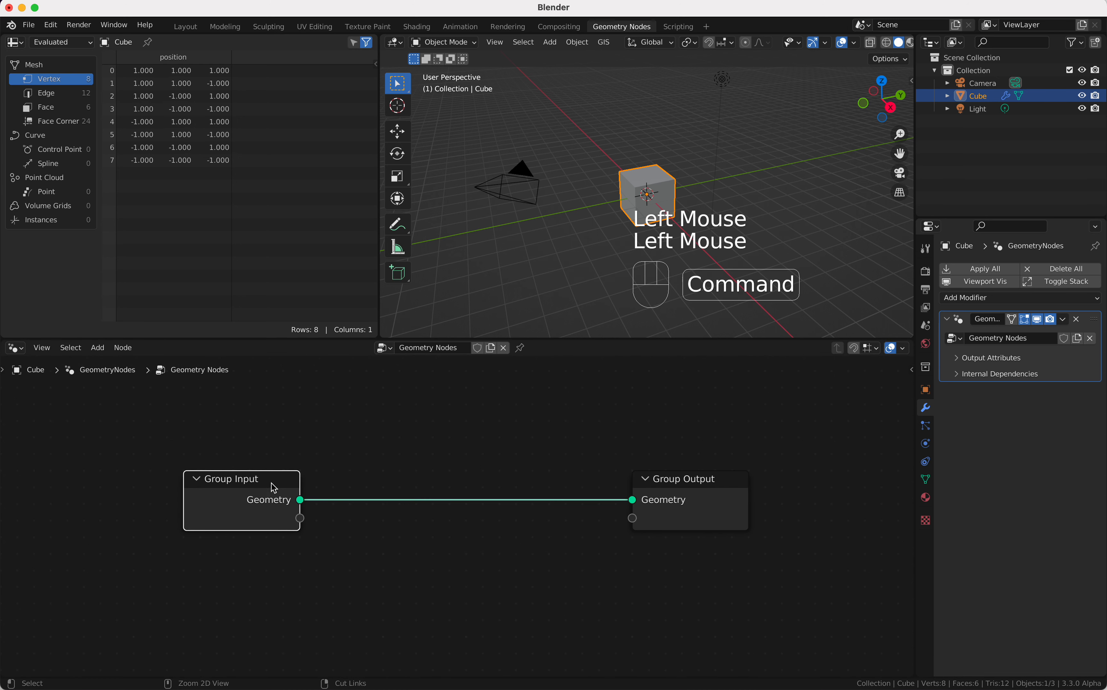
{"action": "scroll", "coordinate": [270, 483], "scroll_direction": "down", "scroll_amount": 2, "text": "super"}
{"action": "left_click_drag", "start_coordinate": [411, 339], "coordinate": [410, 361]}
{"action": "left_click", "coordinate": [312, 503]}
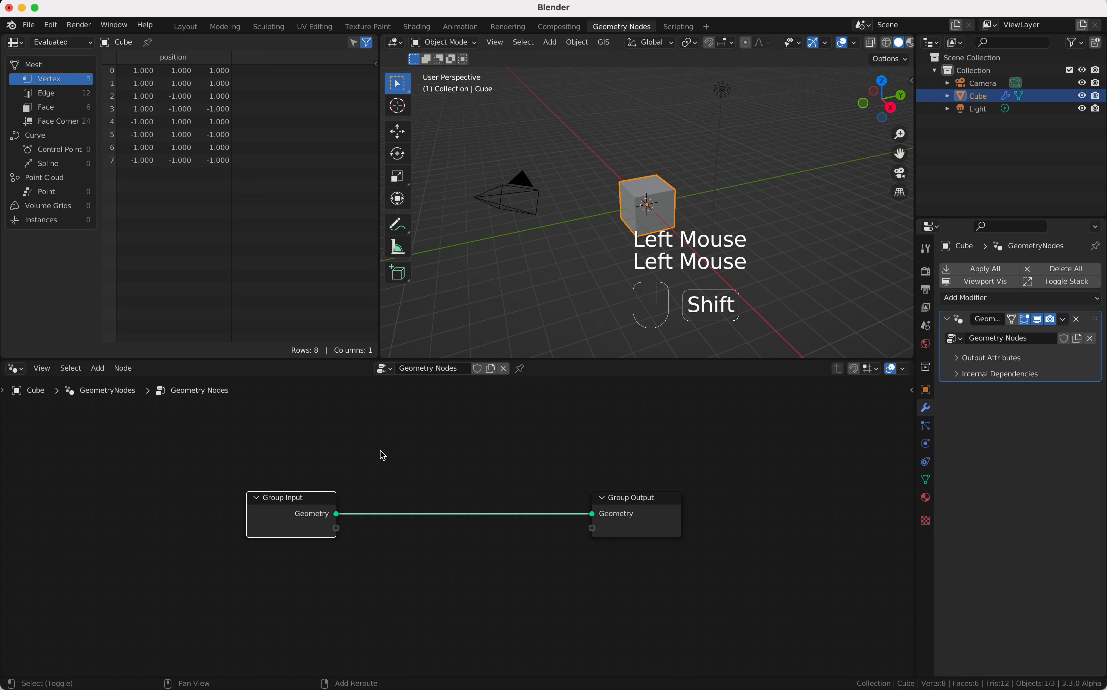
Add a Mesh Line node, connect its mesh to the Group Output geometry, and move Group Output farther away.
{"action": "key", "text": "shift+a"}
{"action": "left_click", "coordinate": [378, 426]}
{"action": "type", "text": "mesh"}
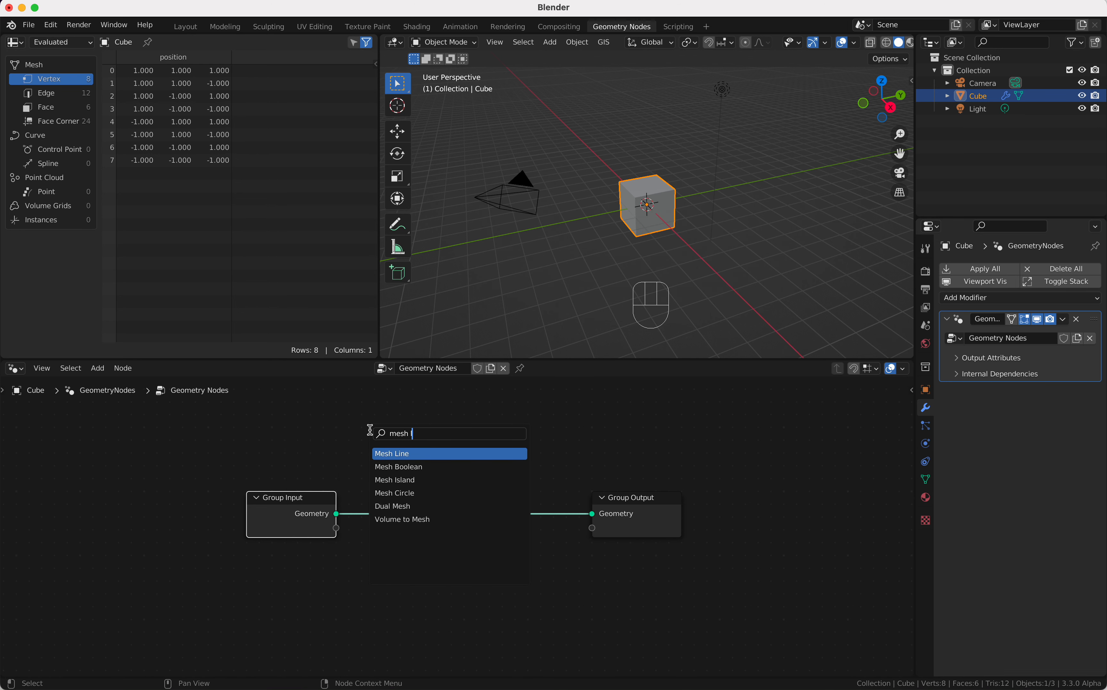
{"action": "key", "text": "Return"}
{"action": "left_click", "coordinate": [391, 432]}
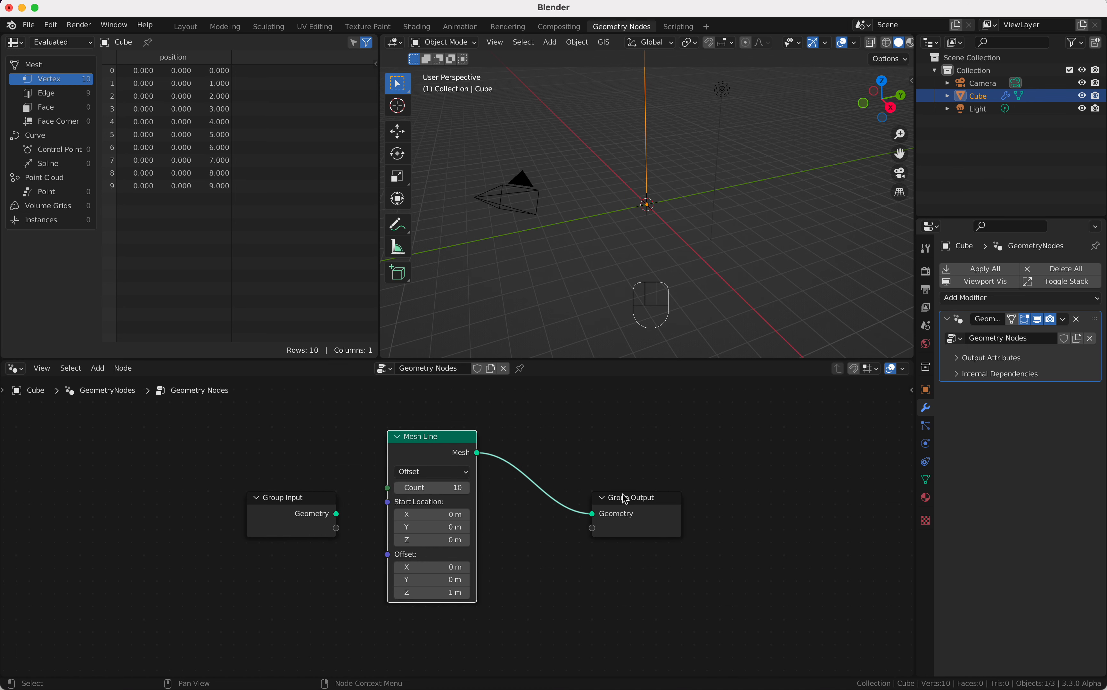
{"action": "left_click_drag", "start_coordinate": [625, 499], "coordinate": [722, 497]}
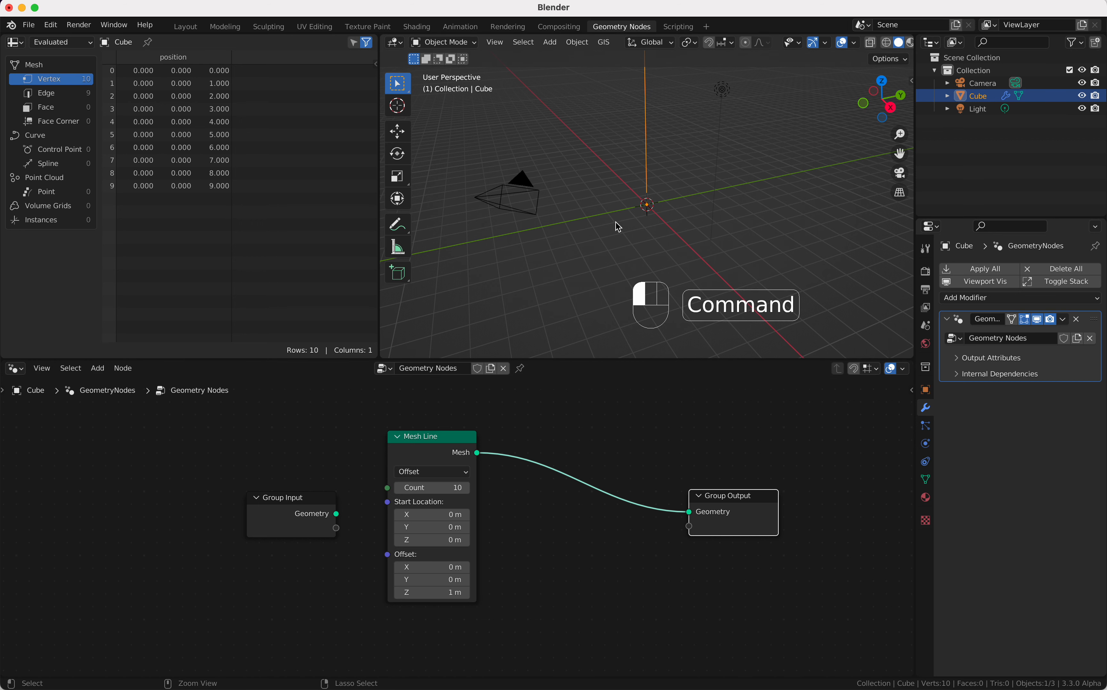
{"action": "scroll", "coordinate": [616, 222], "scroll_direction": "down", "scroll_amount": 5, "text": "super"}
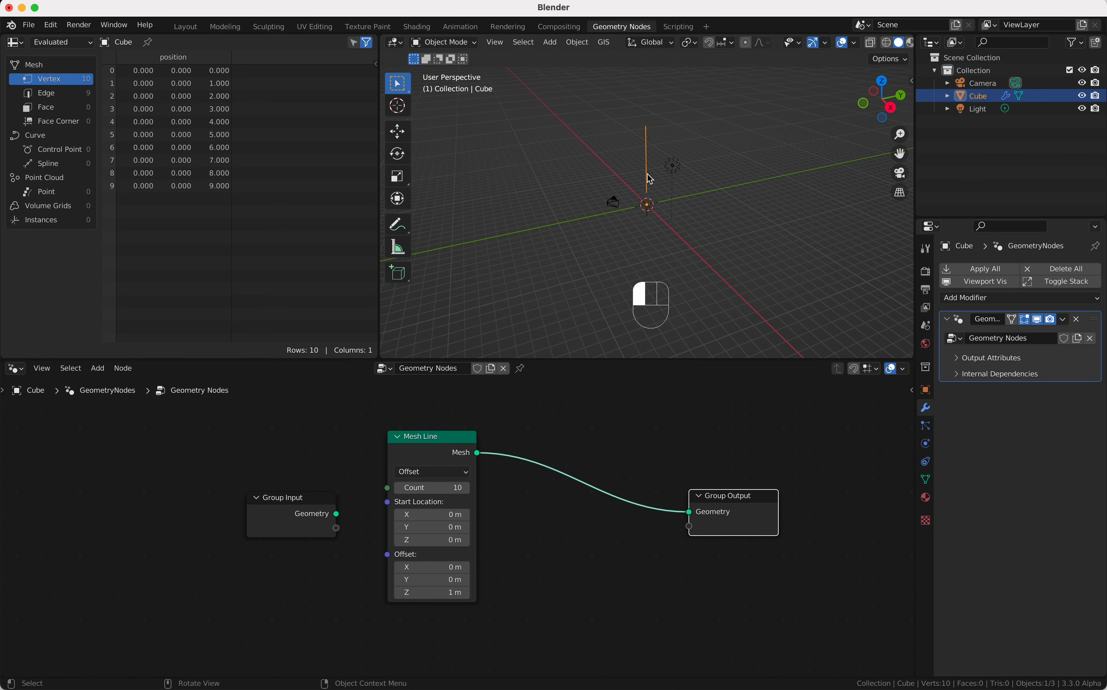
{"action": "scroll", "coordinate": [650, 174], "scroll_direction": "up", "scroll_amount": 3, "text": "shift"}
{"action": "scroll", "coordinate": [649, 174], "scroll_direction": "down", "scroll_amount": 4}
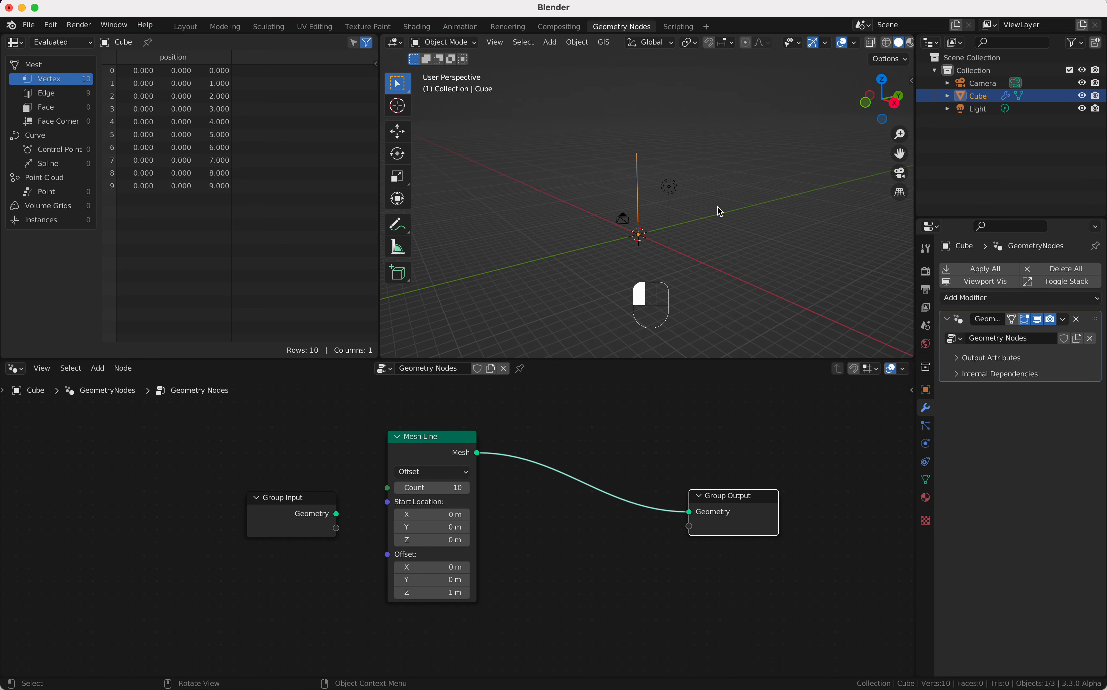
{"action": "key", "text": "n"}
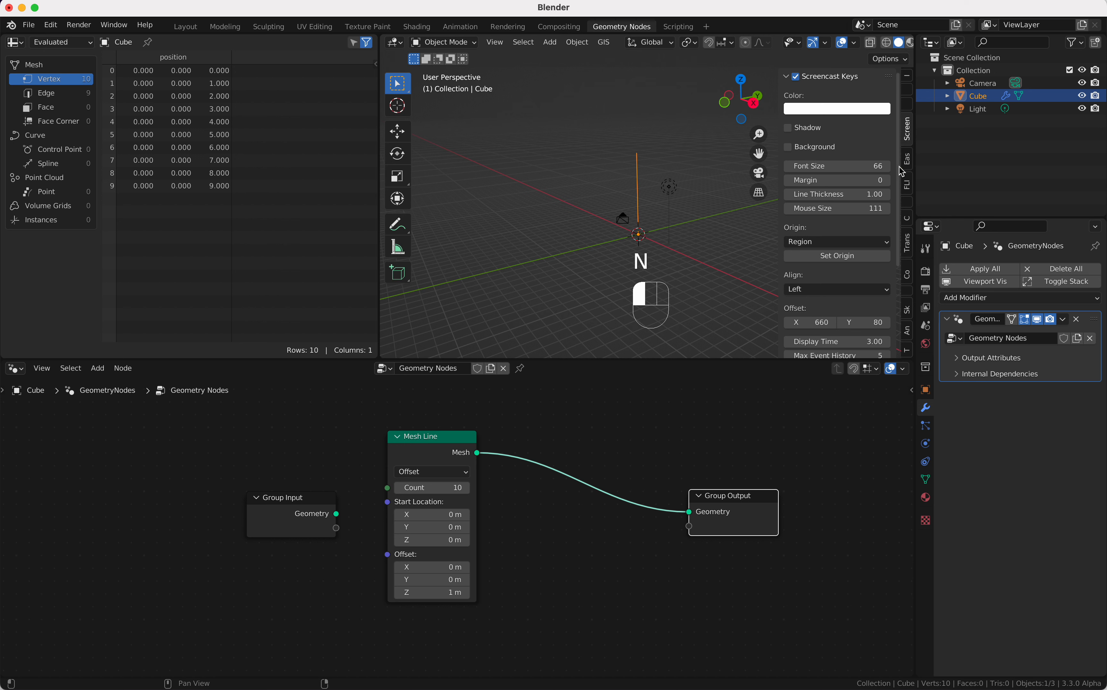
{"action": "key", "text": "n"}
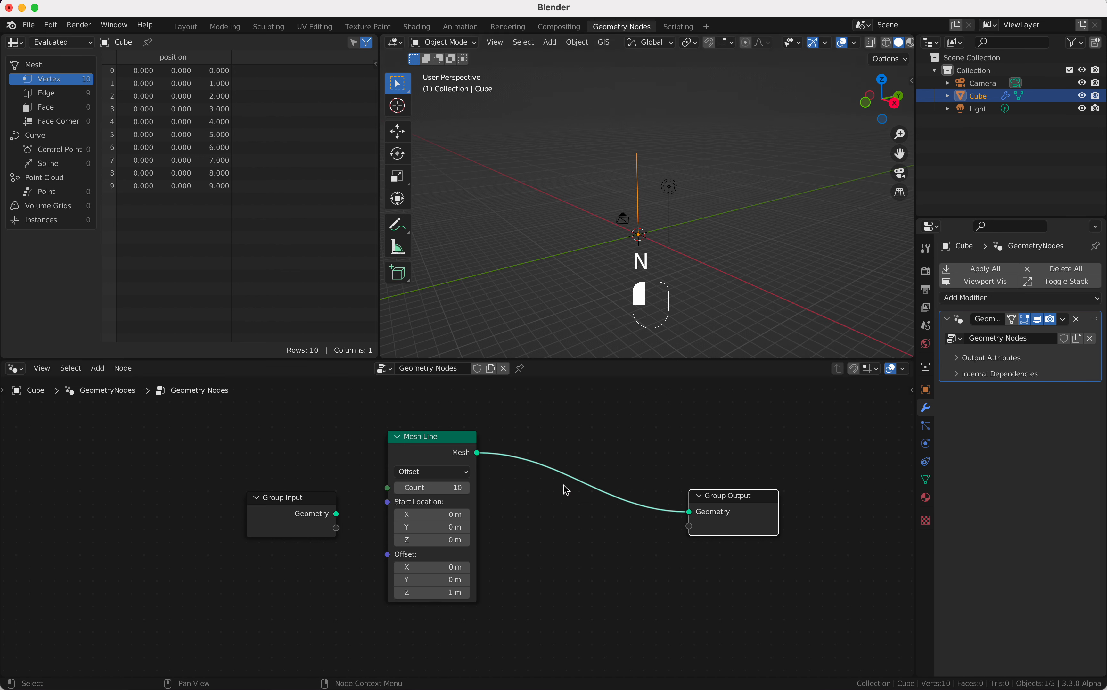
Spread out the node tree by moving the Group Input and Mesh Line nodes farther from Group Output.
{"action": "left_click_drag", "start_coordinate": [463, 444], "coordinate": [455, 448]}
{"action": "left_click_drag", "start_coordinate": [313, 498], "coordinate": [227, 499]}
{"action": "left_click_drag", "start_coordinate": [400, 445], "coordinate": [343, 454]}
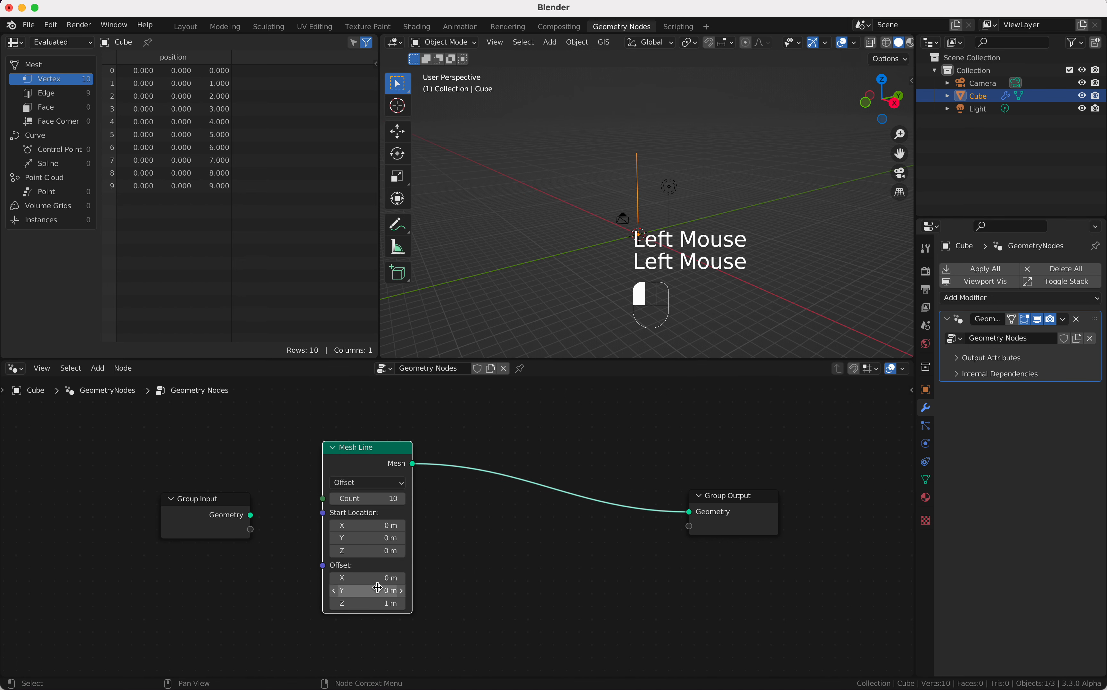
Change the Mesh Line node's mode from Offset to End Points.
{"action": "left_click", "coordinate": [374, 578]}
{"action": "left_click", "coordinate": [359, 489]}
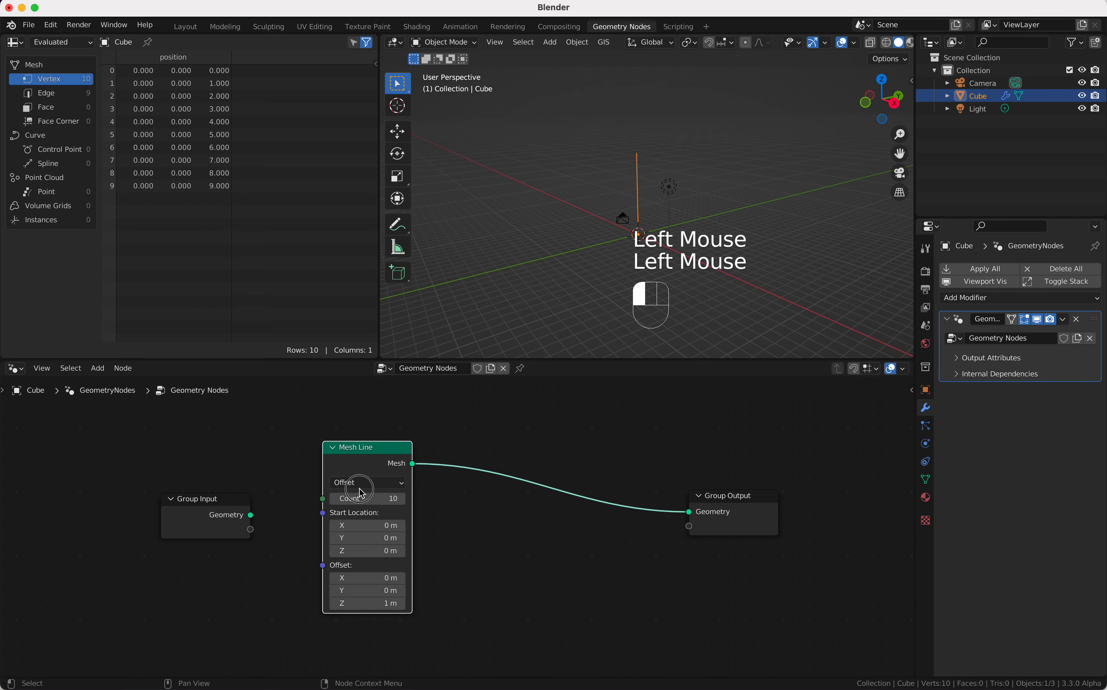
{"action": "left_click", "coordinate": [366, 485]}
{"action": "left_click", "coordinate": [368, 498]}
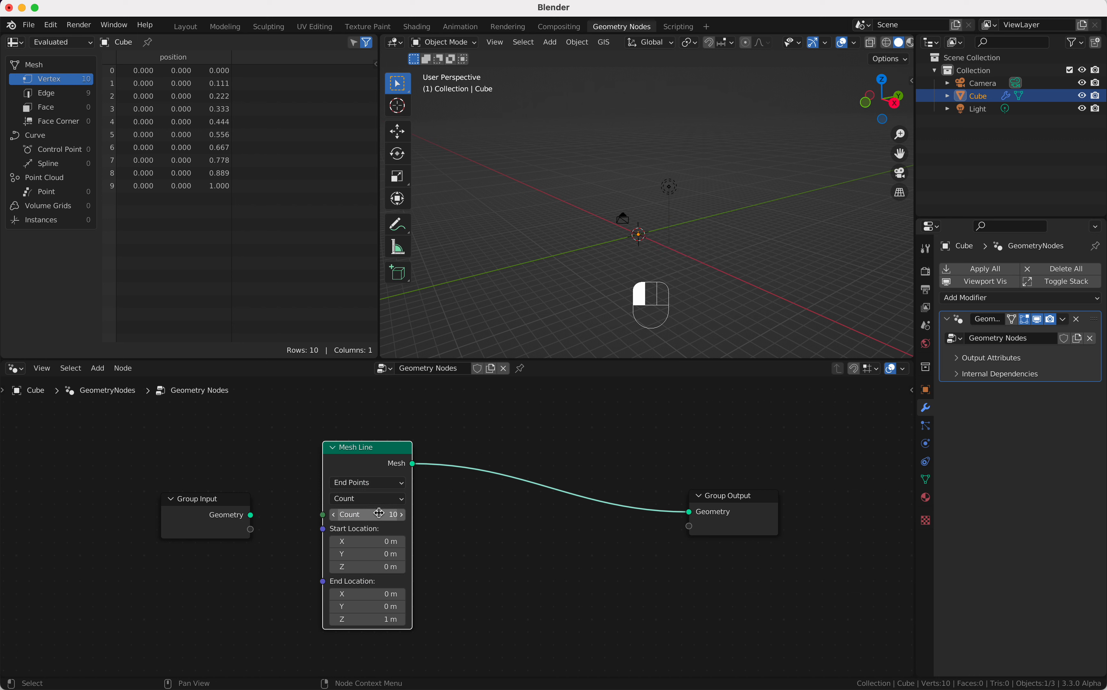
Set the Mesh Line's End Location to tau in X and 0 in Z.
{"action": "left_click", "coordinate": [374, 595]}
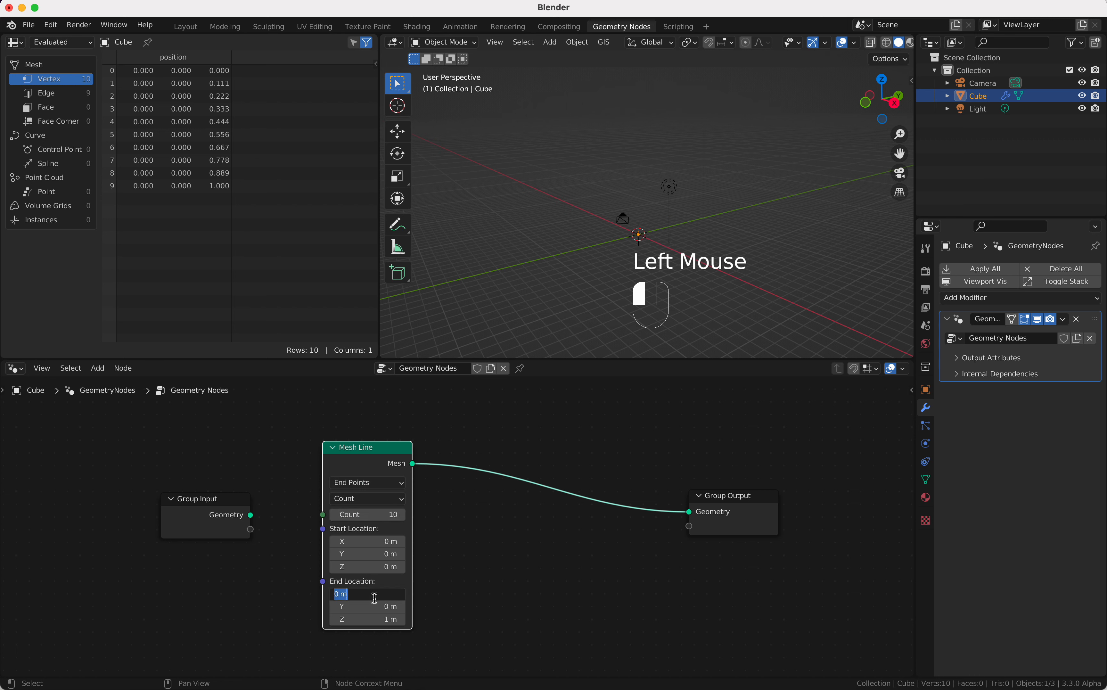
{"action": "type", "text": "tau"}
{"action": "key", "text": "Return"}
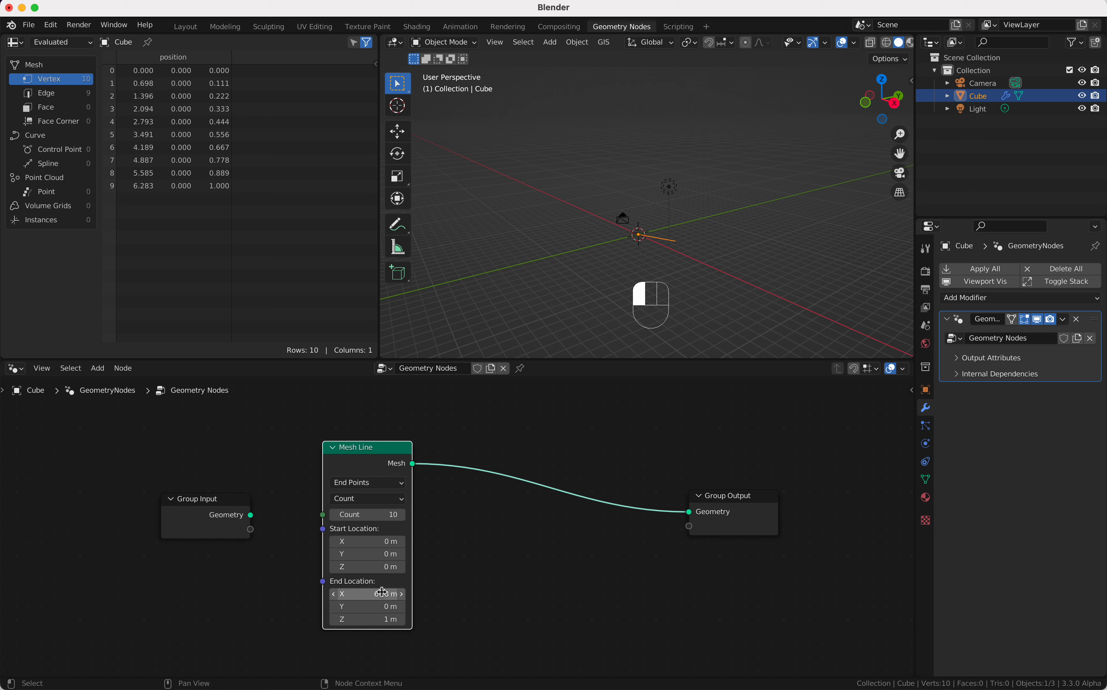
{"action": "left_click", "coordinate": [378, 620]}
{"action": "type", "text": "0"}
{"action": "key", "text": "Return"}
In top view, annotate a freehand circle around the origin with a right triangle inside and its angle marked at the centre.
{"action": "key", "text": "KP_7"}
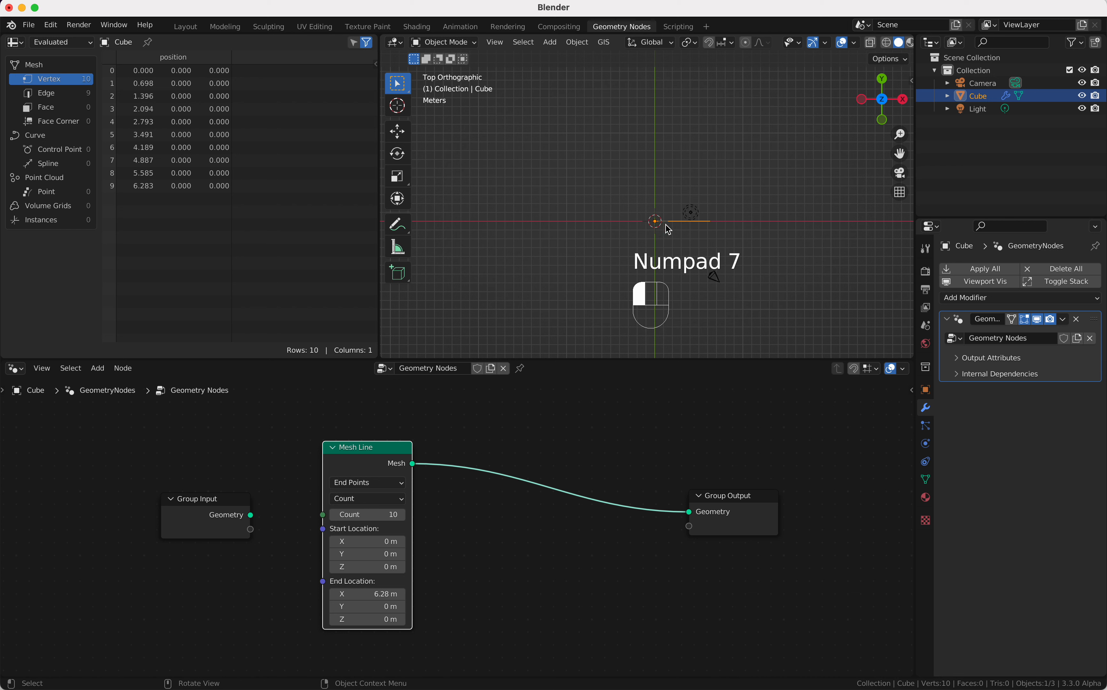
{"action": "key", "text": "super"}
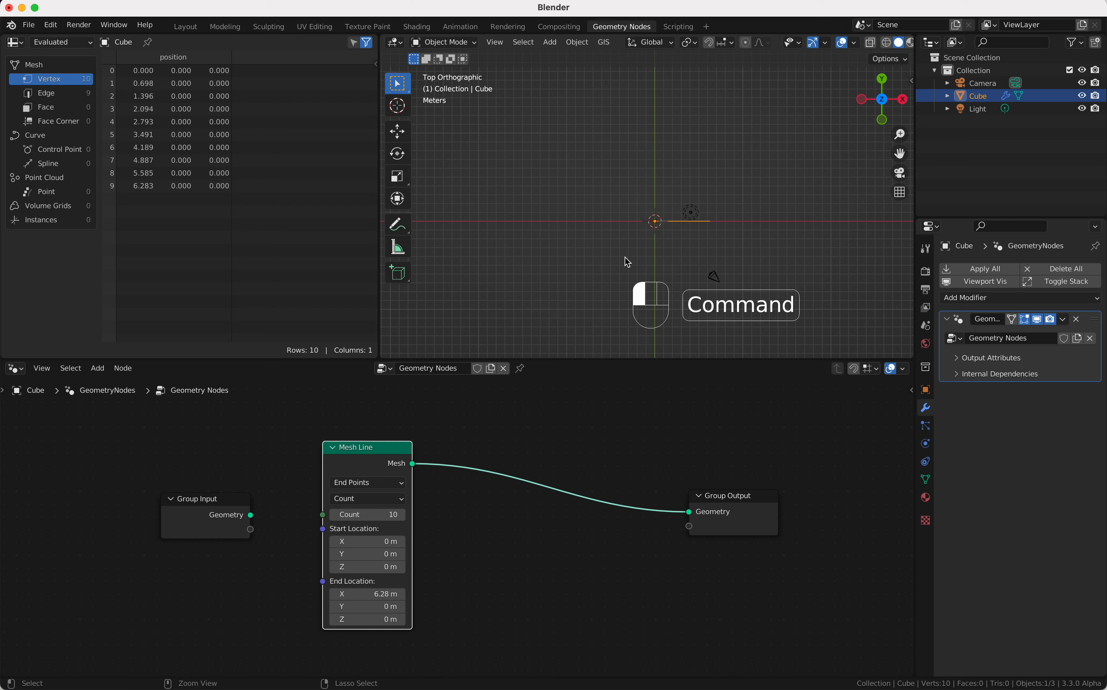
{"action": "mouse_move", "coordinate": [652, 150]}
{"action": "left_mouse_down"}
{"action": "mouse_move", "coordinate": [608, 168]}
{"action": "mouse_move", "coordinate": [604, 234]}
{"action": "mouse_move", "coordinate": [712, 260]}
{"action": "mouse_move", "coordinate": [732, 190]}
{"action": "mouse_move", "coordinate": [655, 152]}
{"action": "left_mouse_up"}
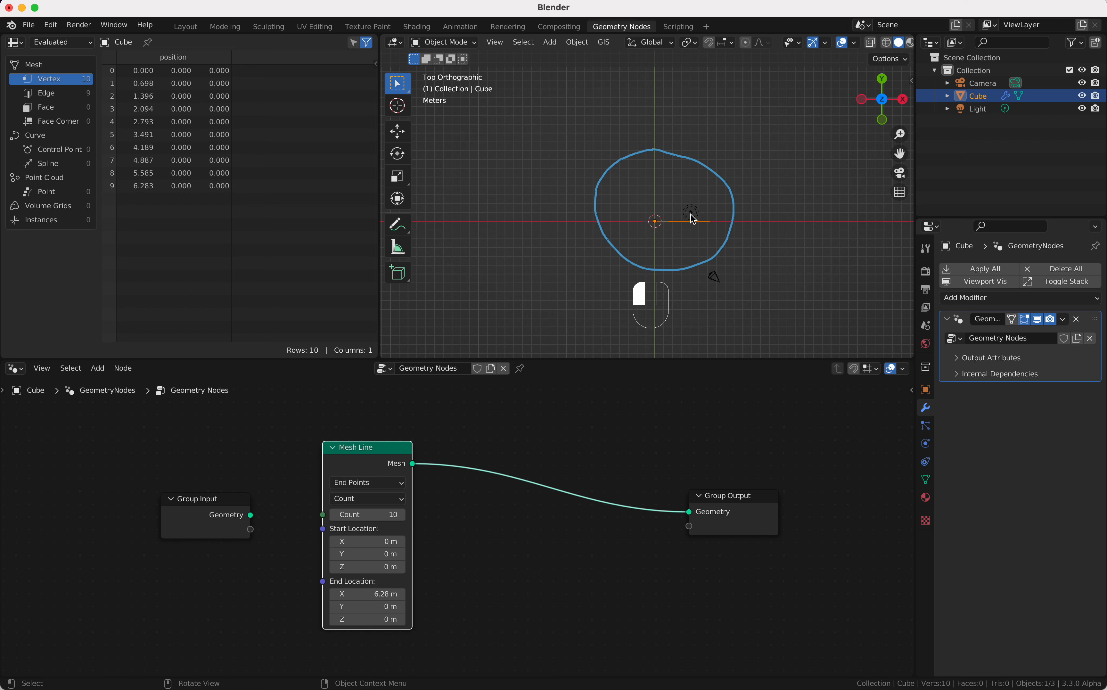
{"action": "left_click_drag", "start_coordinate": [656, 222], "coordinate": [699, 184]}
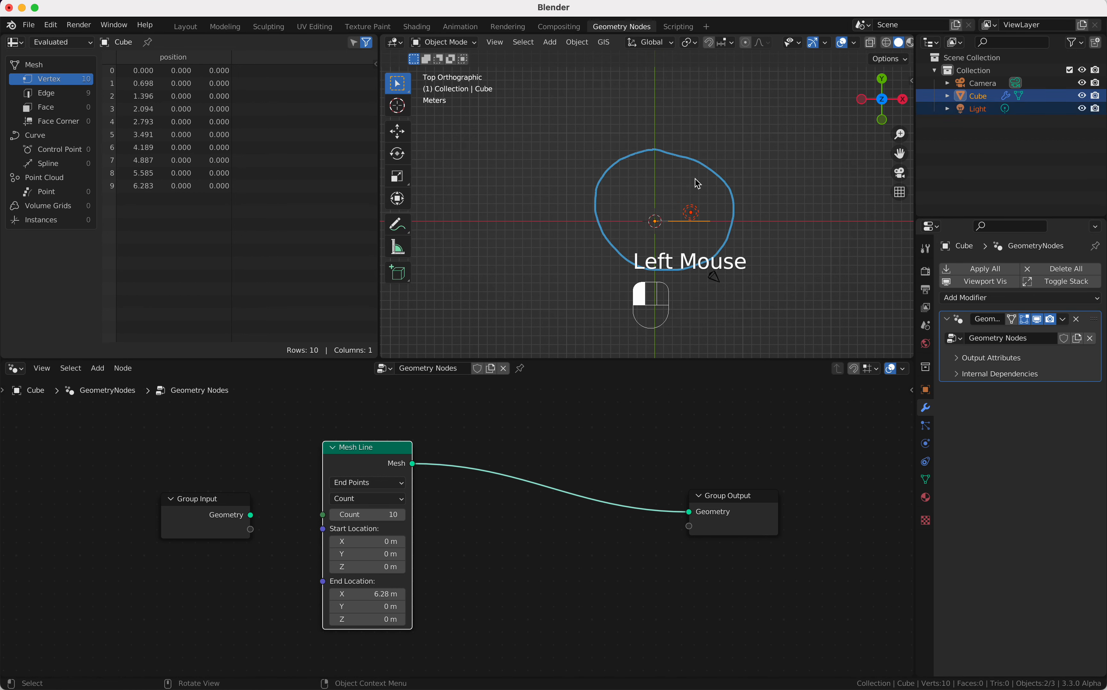
{"action": "mouse_move", "coordinate": [656, 221]}
{"action": "left_mouse_down"}
{"action": "mouse_move", "coordinate": [706, 169]}
{"action": "mouse_move", "coordinate": [707, 219]}
{"action": "mouse_move", "coordinate": [658, 223]}
{"action": "mouse_move", "coordinate": [675, 216]}
{"action": "mouse_move", "coordinate": [682, 233]}
{"action": "left_mouse_up"}
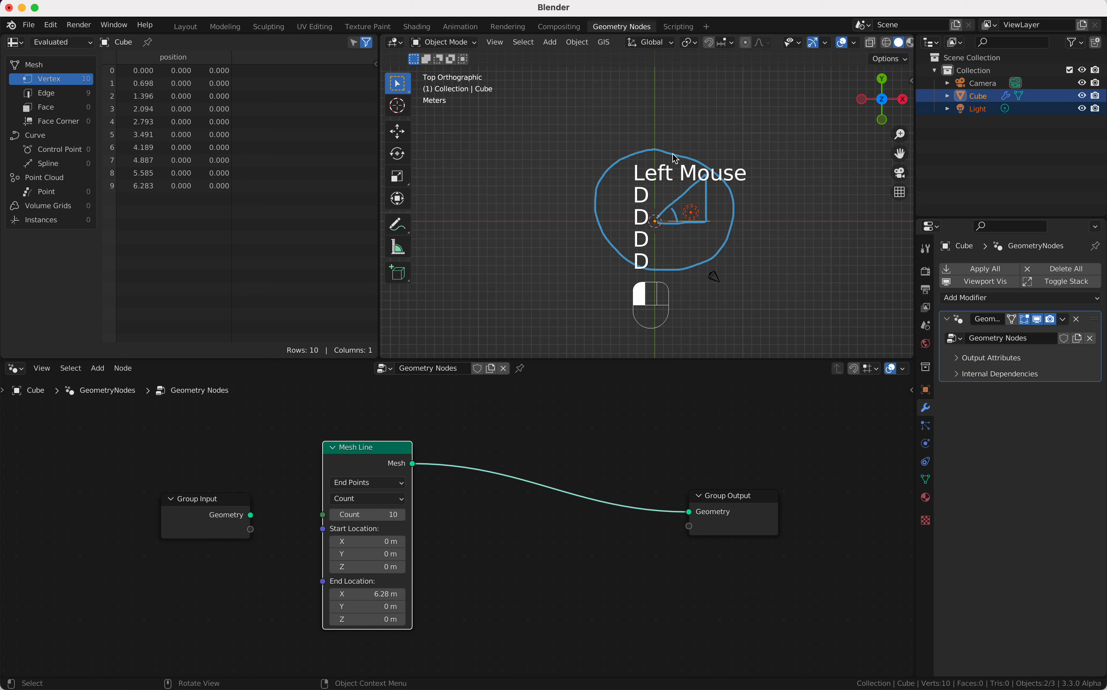
Write the annotation 360 ≙ 2π above the sketched circle.
{"action": "mouse_move", "coordinate": [599, 103]}
{"action": "left_mouse_down"}
{"action": "mouse_move", "coordinate": [614, 120]}
{"action": "mouse_move", "coordinate": [601, 129]}
{"action": "mouse_move", "coordinate": [637, 107]}
{"action": "mouse_move", "coordinate": [629, 112]}
{"action": "mouse_move", "coordinate": [659, 119]}
{"action": "mouse_move", "coordinate": [663, 100]}
{"action": "left_mouse_up"}
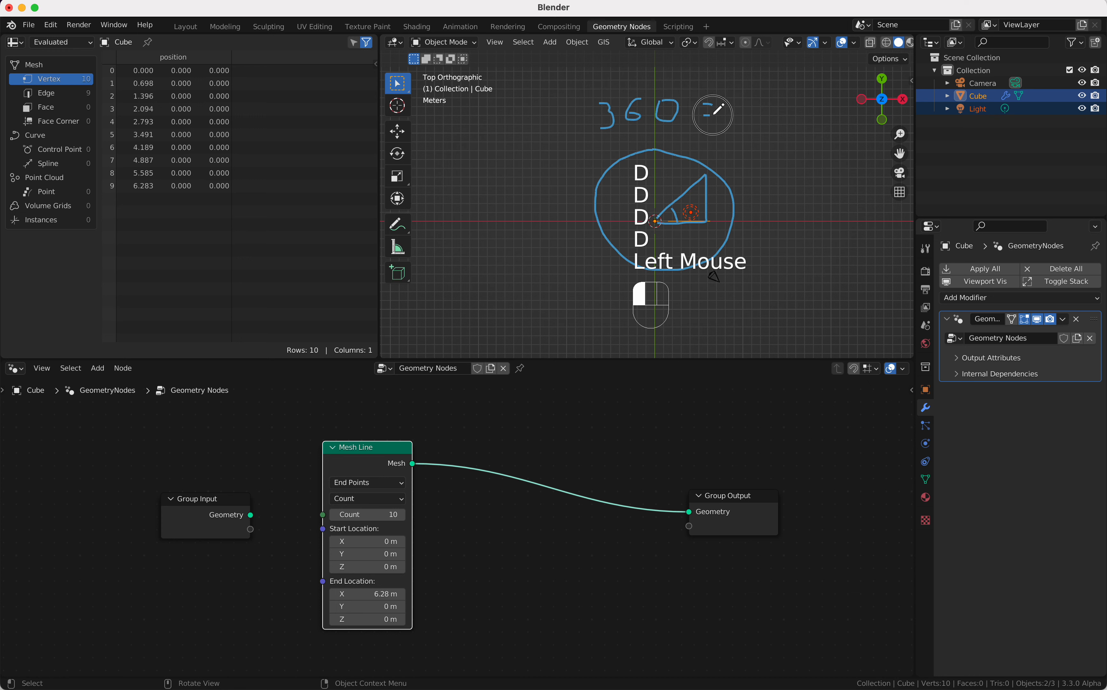
{"action": "mouse_move", "coordinate": [704, 92]}
{"action": "left_mouse_down"}
{"action": "mouse_move", "coordinate": [716, 90]}
{"action": "mouse_move", "coordinate": [736, 122]}
{"action": "mouse_move", "coordinate": [786, 116]}
{"action": "mouse_move", "coordinate": [771, 102]}
{"action": "mouse_move", "coordinate": [798, 104]}
{"action": "left_mouse_up"}
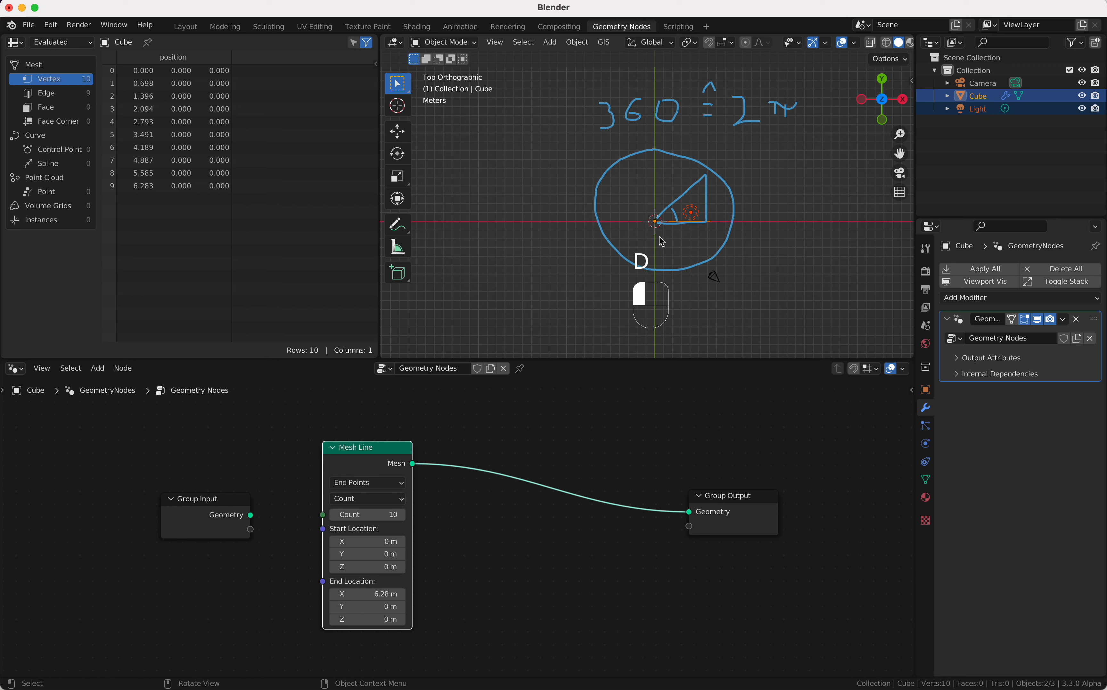
Annotate the triangle's base as cos and its height as sin, and mark its upper corner on the circle.
{"action": "left_click_drag", "start_coordinate": [658, 237], "coordinate": [703, 233]}
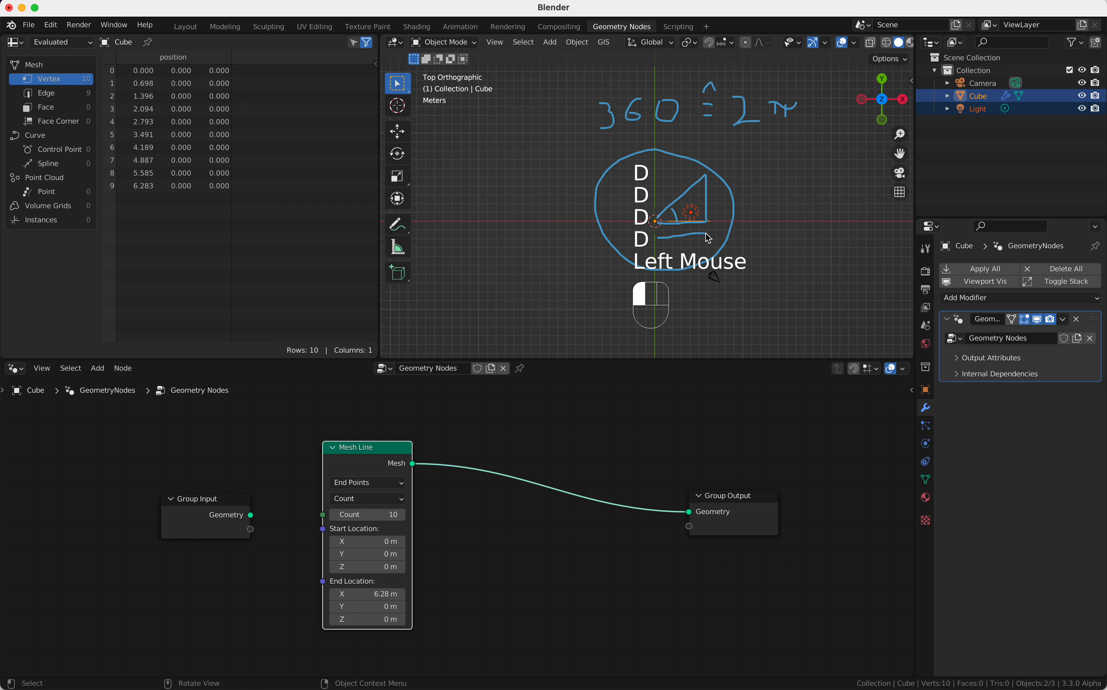
{"action": "mouse_move", "coordinate": [674, 250]}
{"action": "left_mouse_down"}
{"action": "mouse_move", "coordinate": [678, 263]}
{"action": "mouse_move", "coordinate": [707, 245]}
{"action": "mouse_move", "coordinate": [704, 258]}
{"action": "left_mouse_up"}
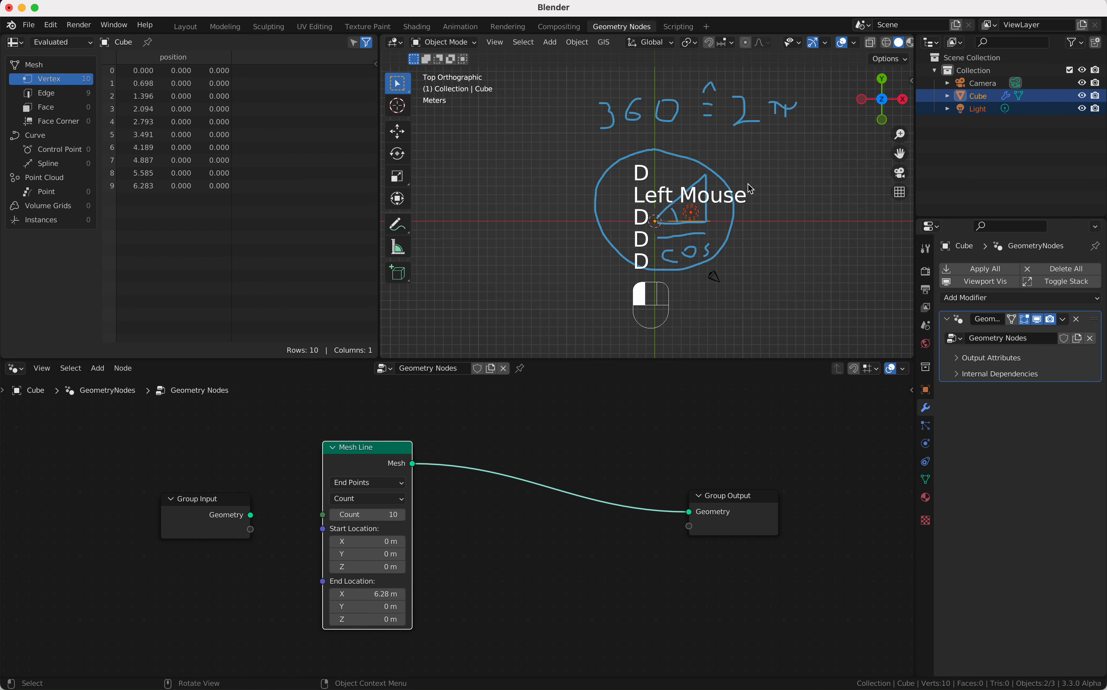
{"action": "mouse_move", "coordinate": [757, 171]}
{"action": "left_mouse_down"}
{"action": "mouse_move", "coordinate": [758, 215]}
{"action": "mouse_move", "coordinate": [776, 193]}
{"action": "mouse_move", "coordinate": [774, 205]}
{"action": "mouse_move", "coordinate": [799, 194]}
{"action": "mouse_move", "coordinate": [799, 207]}
{"action": "mouse_move", "coordinate": [815, 207]}
{"action": "left_mouse_up"}
{"action": "left_click", "coordinate": [790, 201]}
{"action": "left_click", "coordinate": [790, 186]}
{"action": "mouse_move", "coordinate": [715, 174]}
{"action": "left_mouse_down"}
{"action": "mouse_move", "coordinate": [705, 177]}
{"action": "mouse_move", "coordinate": [714, 172]}
{"action": "left_mouse_up"}
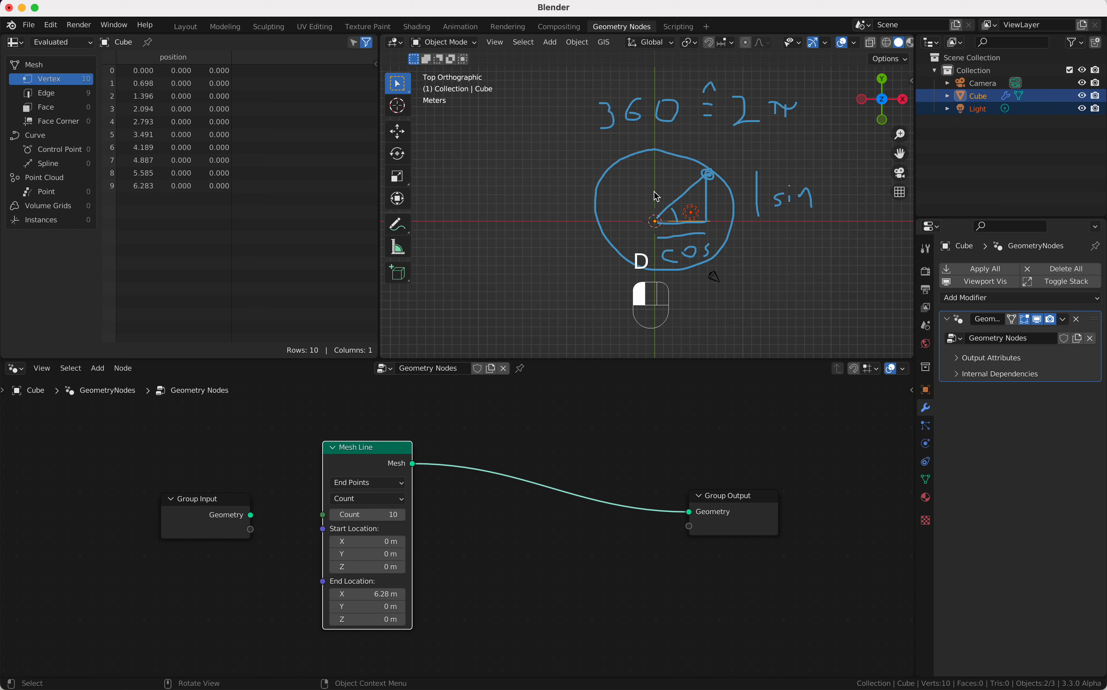
Annotate a second, steeper right triangle inside the sketched circle and mark its upper corner on the circle.
{"action": "mouse_move", "coordinate": [659, 221]}
{"action": "left_mouse_down"}
{"action": "mouse_move", "coordinate": [672, 160]}
{"action": "mouse_move", "coordinate": [675, 221]}
{"action": "left_mouse_up"}
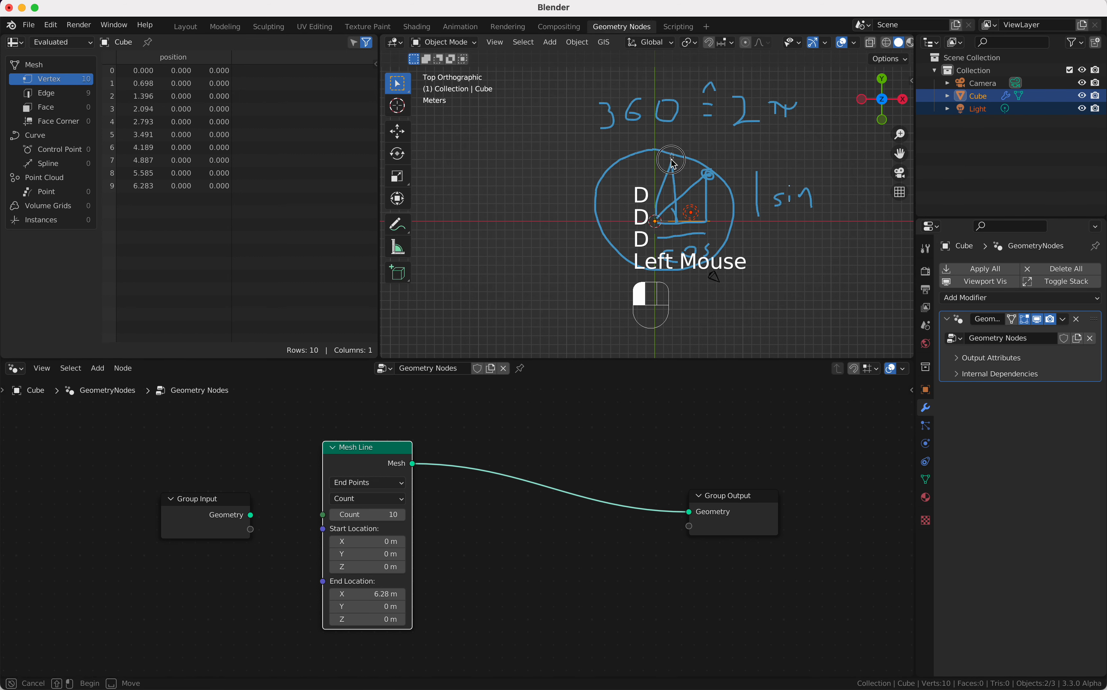
{"action": "key", "text": "d"}
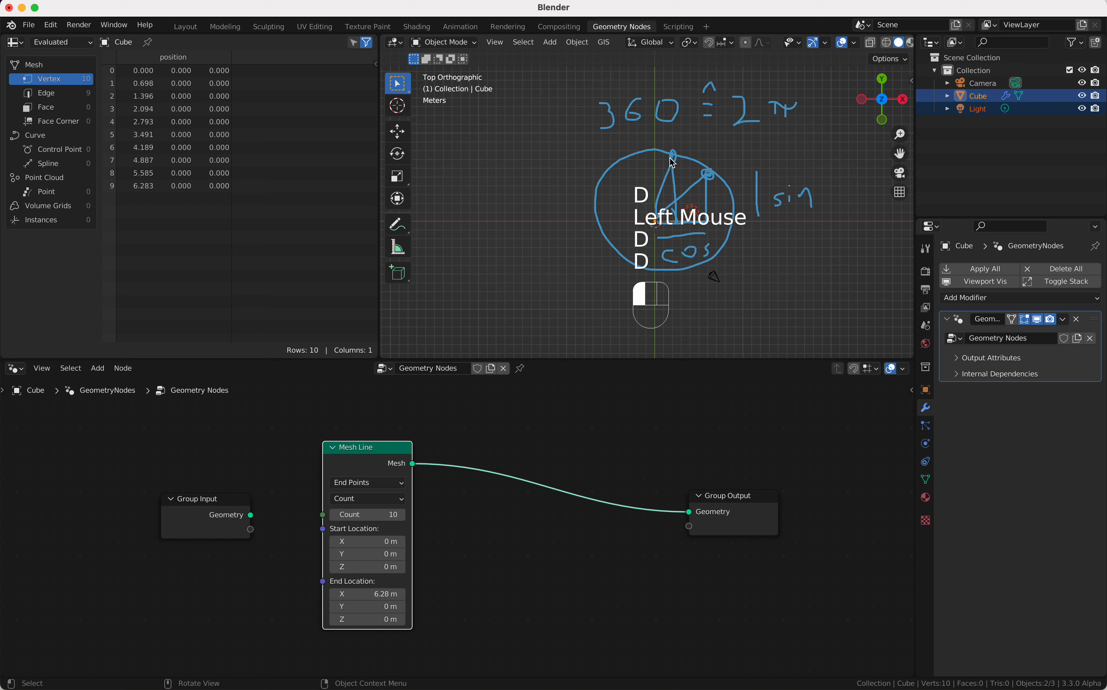
Spread the Group Input, Mesh Line and Group Output nodes apart to make room between Mesh Line and Group Output.
{"action": "left_click_drag", "start_coordinate": [397, 464], "coordinate": [382, 471]}
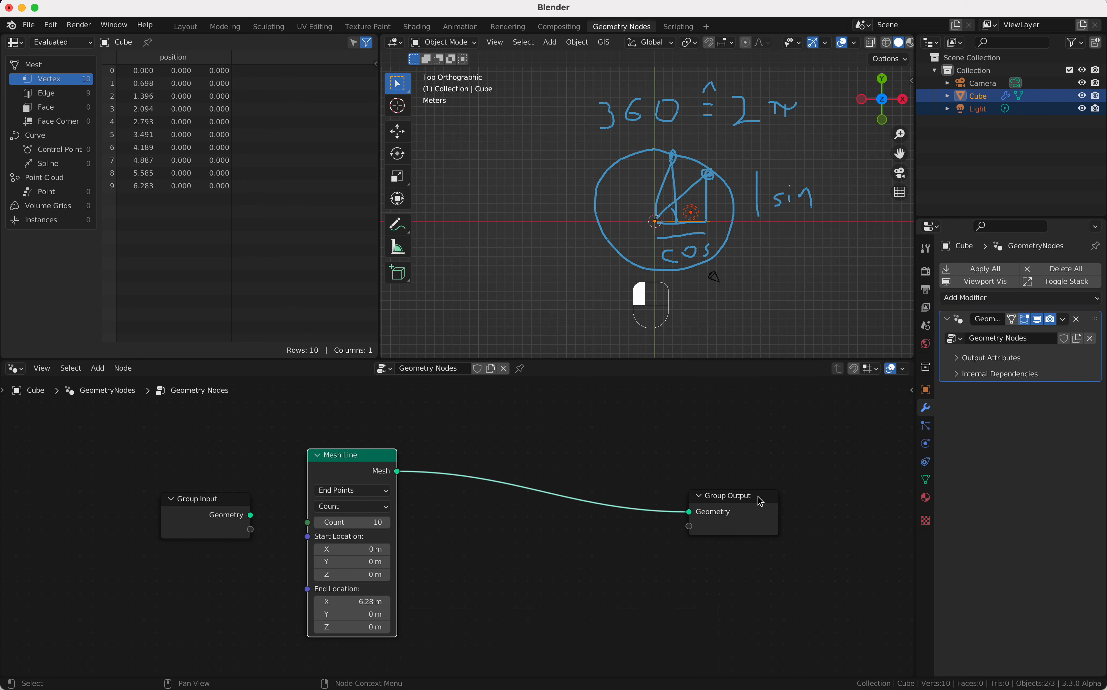
{"action": "left_click_drag", "start_coordinate": [757, 496], "coordinate": [794, 485]}
{"action": "middle_click_drag", "start_coordinate": [794, 485], "coordinate": [624, 496], "text": "ctrl"}
{"action": "scroll", "coordinate": [624, 497], "scroll_direction": "down", "scroll_amount": 1}
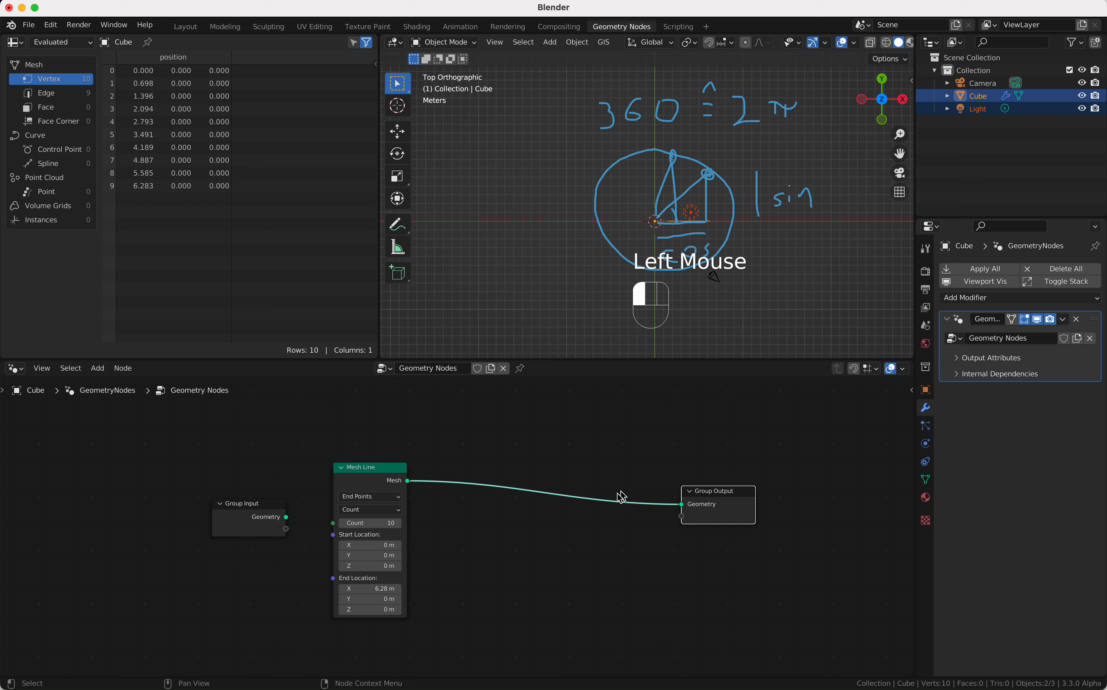
{"action": "left_click_drag", "start_coordinate": [398, 481], "coordinate": [379, 479]}
{"action": "left_click", "coordinate": [277, 505]}
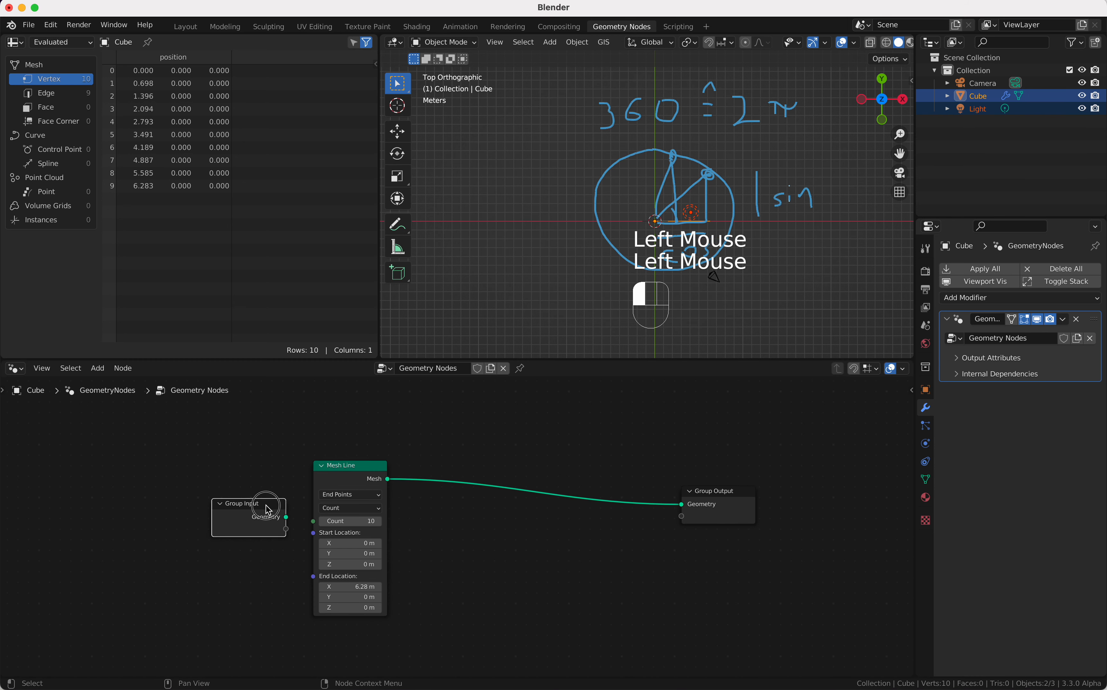
{"action": "left_click_drag", "start_coordinate": [277, 506], "coordinate": [224, 506]}
{"action": "left_click_drag", "start_coordinate": [345, 466], "coordinate": [309, 477]}
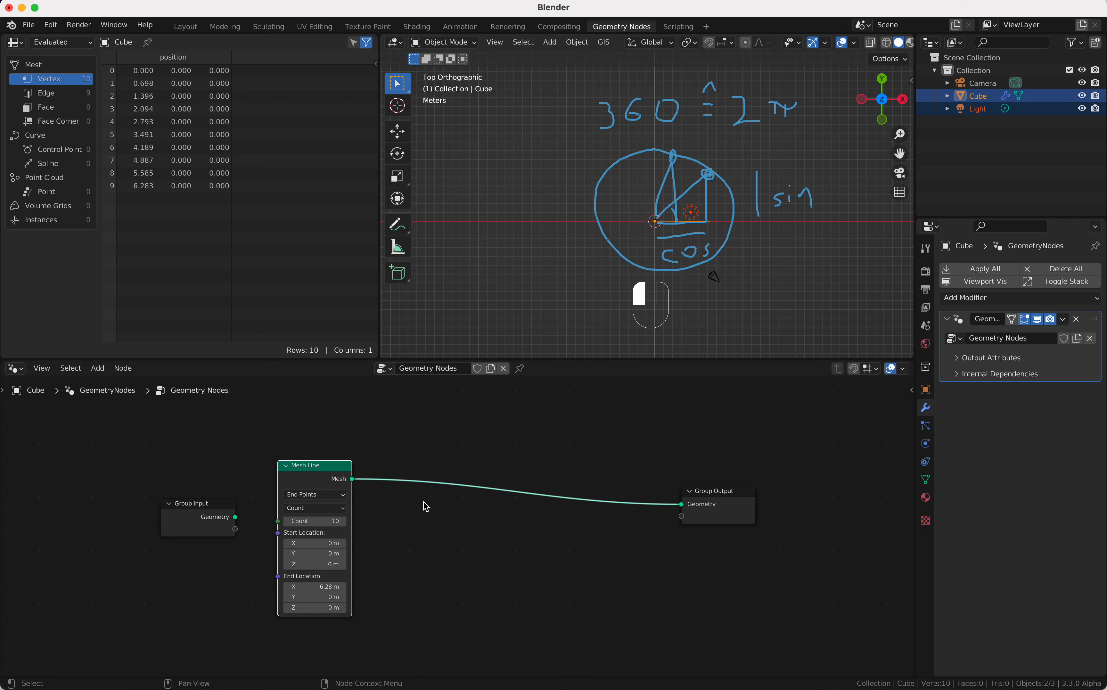
Add a Set Position node on the link between Mesh Line and Group Output.
{"action": "key", "text": "shift+a"}
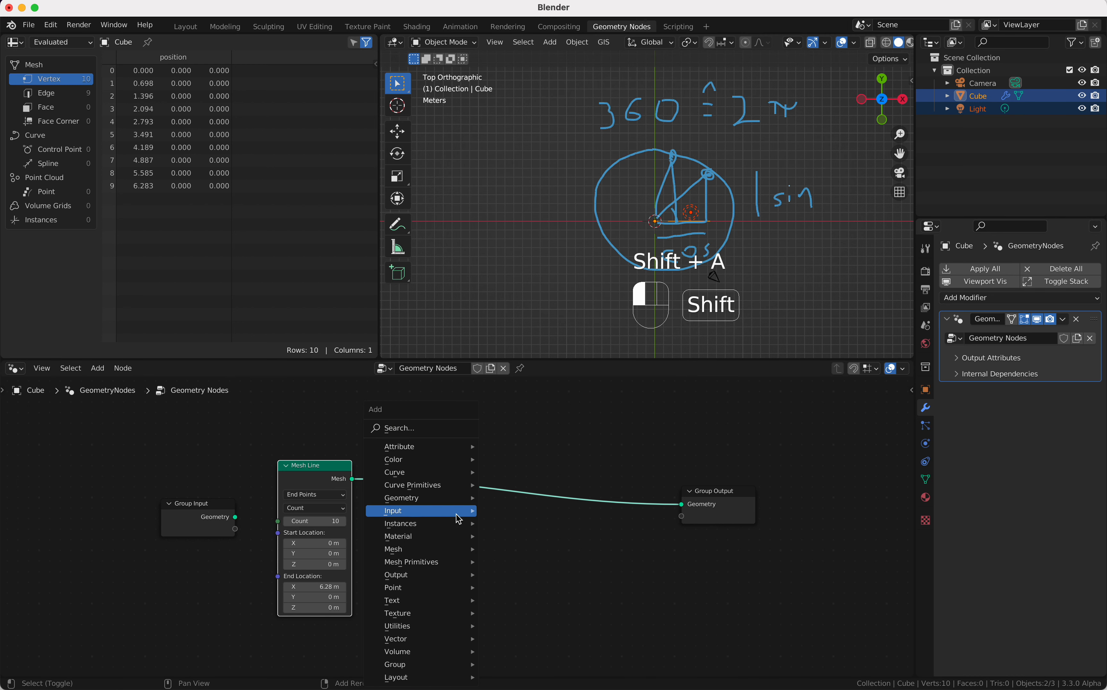
{"action": "left_click", "coordinate": [442, 431]}
{"action": "type", "text": "set"}
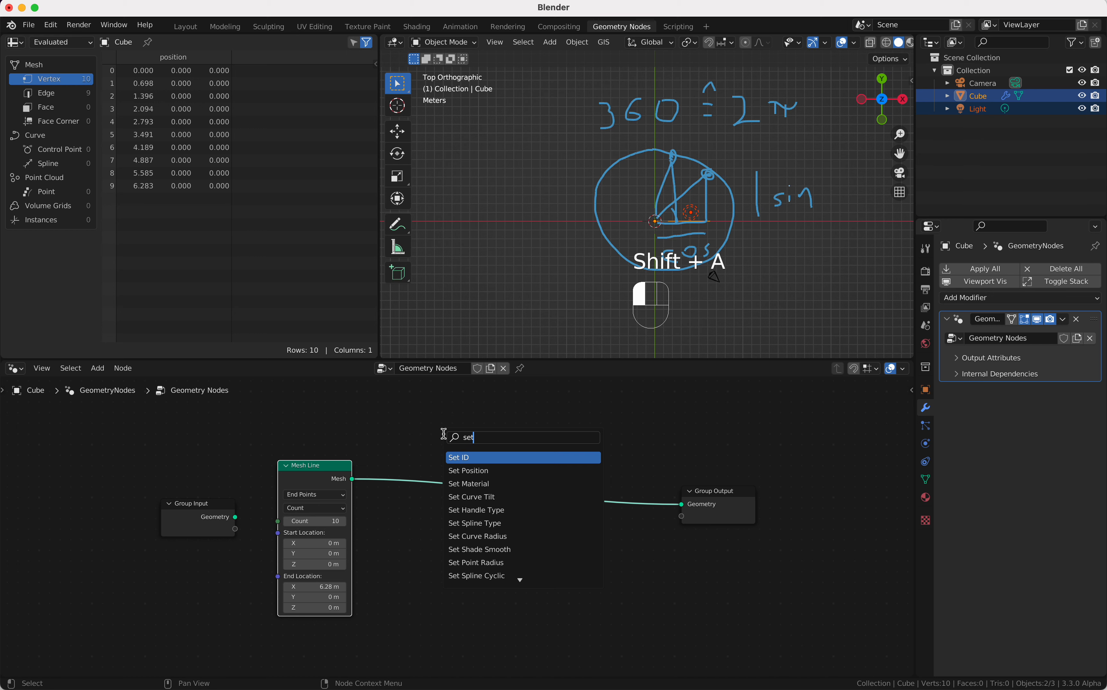
{"action": "type", "text": " po"}
{"action": "key", "text": "Return"}
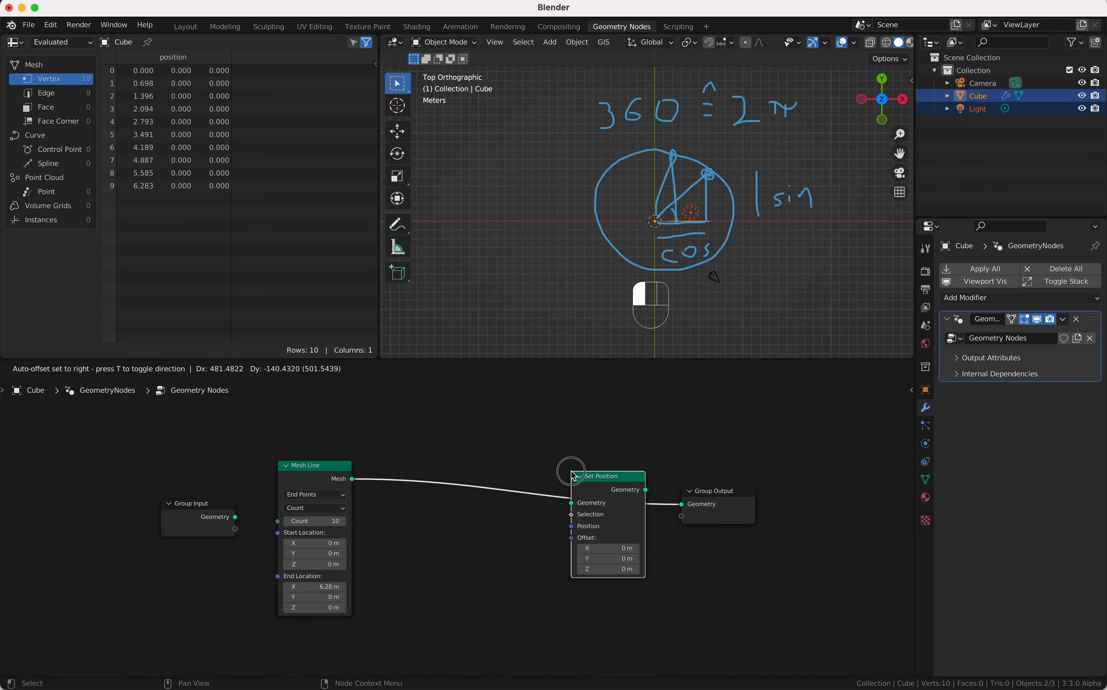
{"action": "left_click", "coordinate": [572, 471]}
{"action": "scroll", "coordinate": [572, 471], "scroll_direction": "down", "scroll_amount": 2}
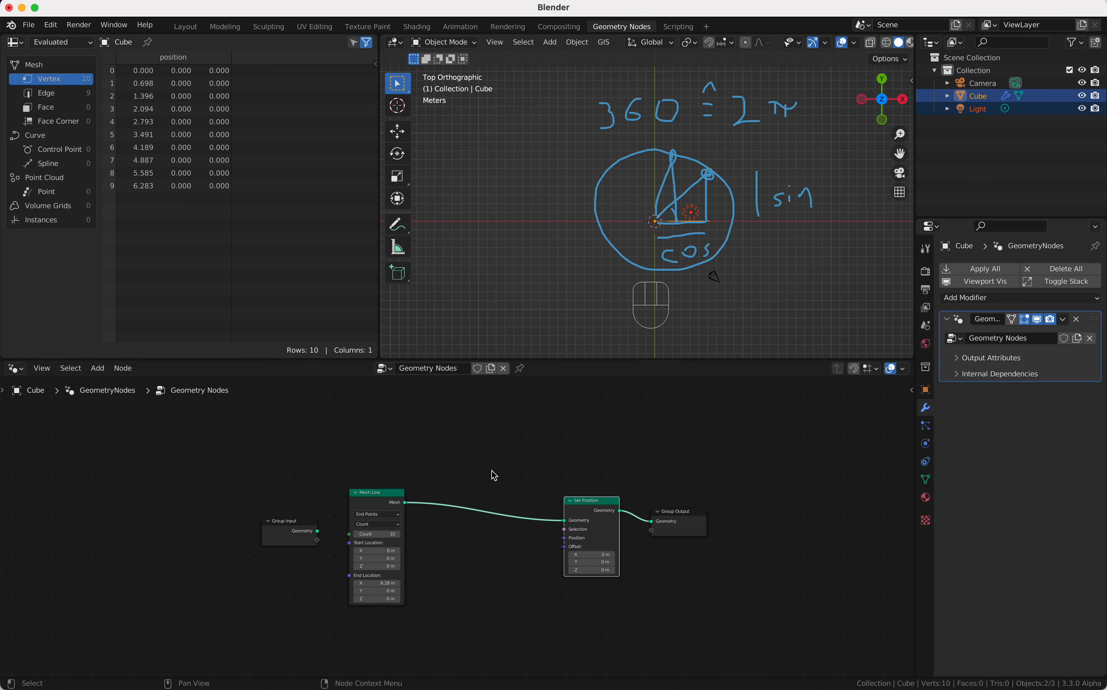
Add a Position input node above the Mesh Line node.
{"action": "key", "text": "shift+a"}
{"action": "type", "text": "pos"}
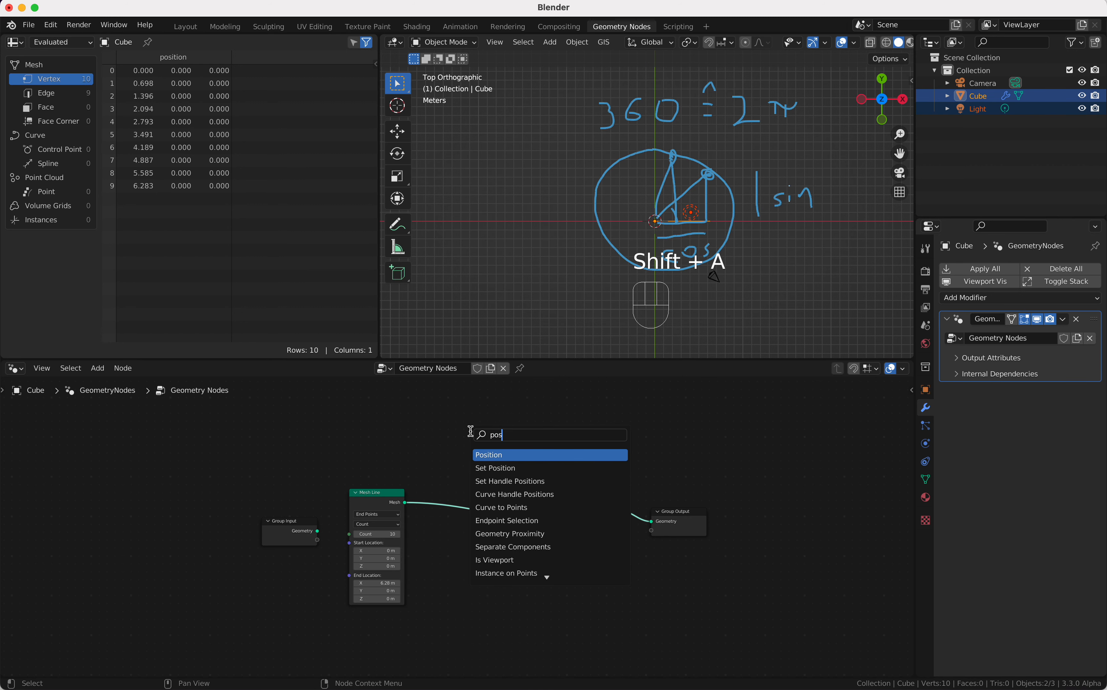
{"action": "key", "text": "Return"}
{"action": "left_click", "coordinate": [354, 415]}
{"action": "scroll", "coordinate": [447, 415], "scroll_direction": "up", "scroll_amount": 2, "text": "shift"}
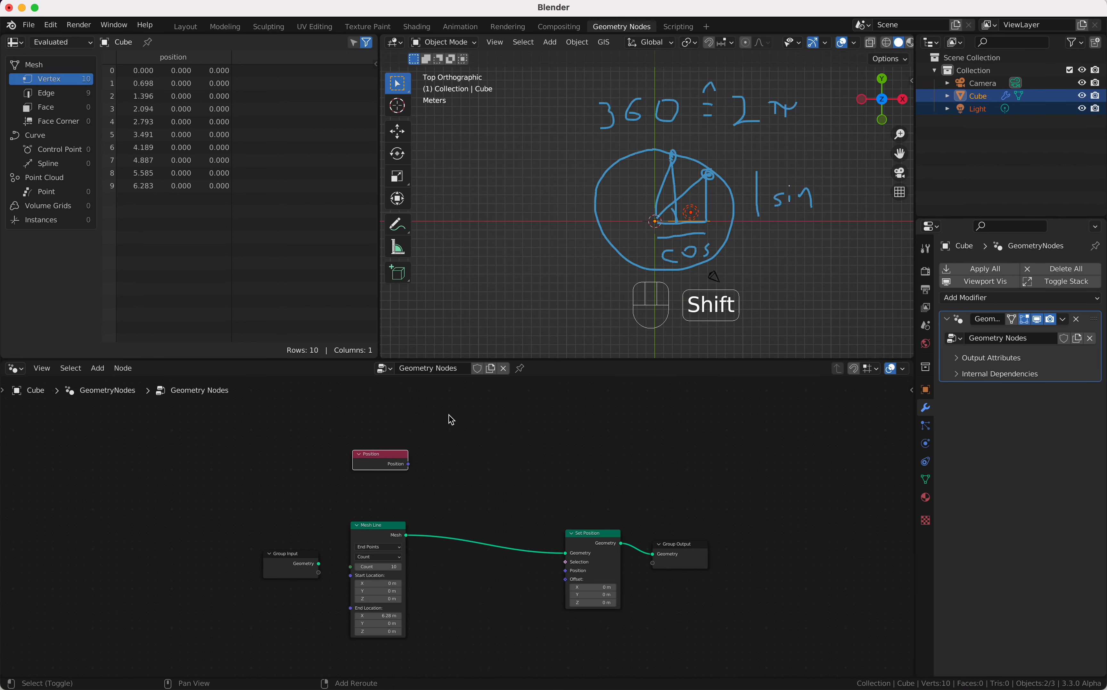
Add a Separate XYZ node beside the Position node and connect Position to its Vector input.
{"action": "key", "text": "shift+a"}
{"action": "type", "text": "sep"}
{"action": "key", "text": "Return"}
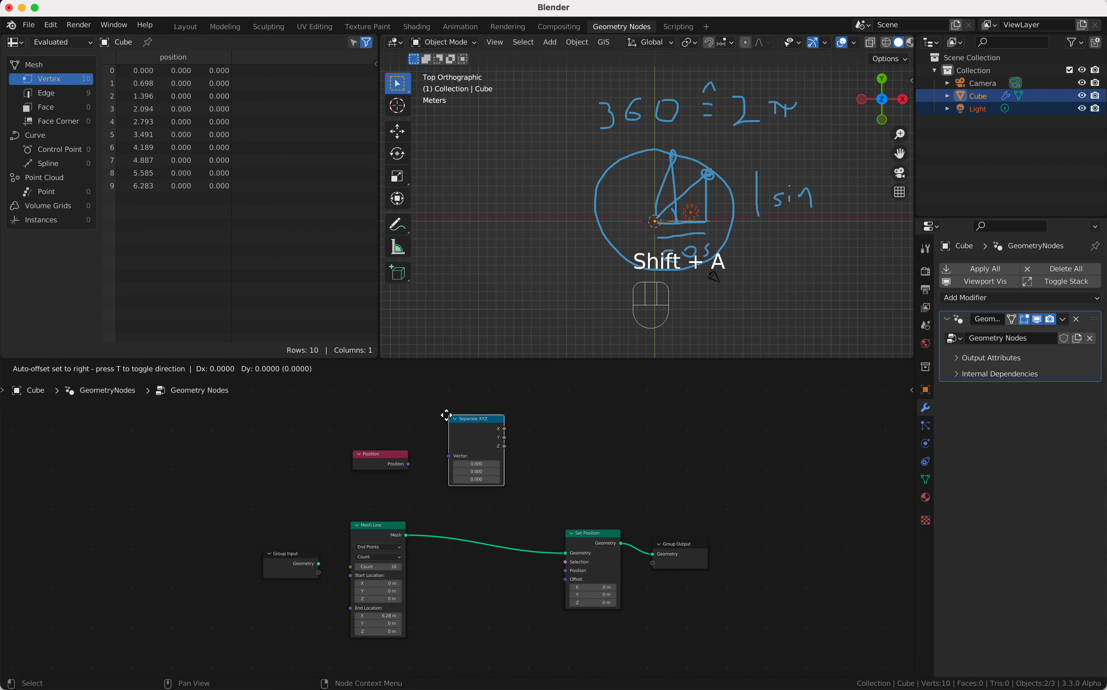
{"action": "left_click", "coordinate": [427, 427]}
{"action": "left_click_drag", "start_coordinate": [417, 465], "coordinate": [426, 463]}
{"action": "left_click", "coordinate": [482, 438]}
Add a Cosine math node fed by the X output of Separate XYZ.
{"action": "left_click_drag", "start_coordinate": [483, 440], "coordinate": [543, 442]}
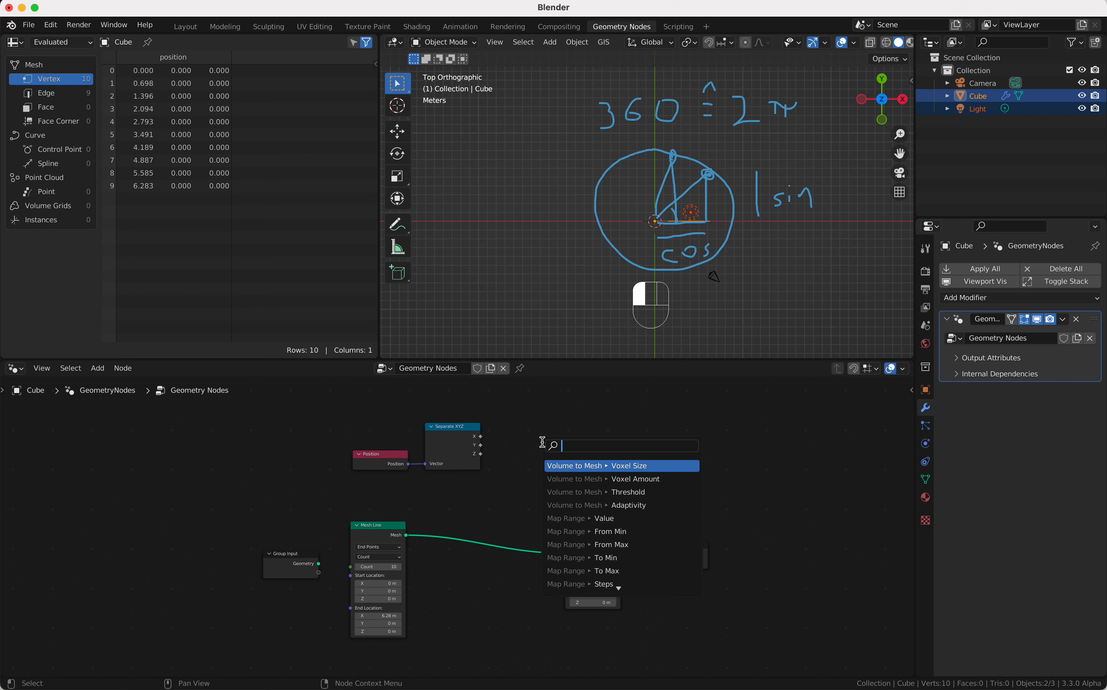
{"action": "type", "text": "cos"}
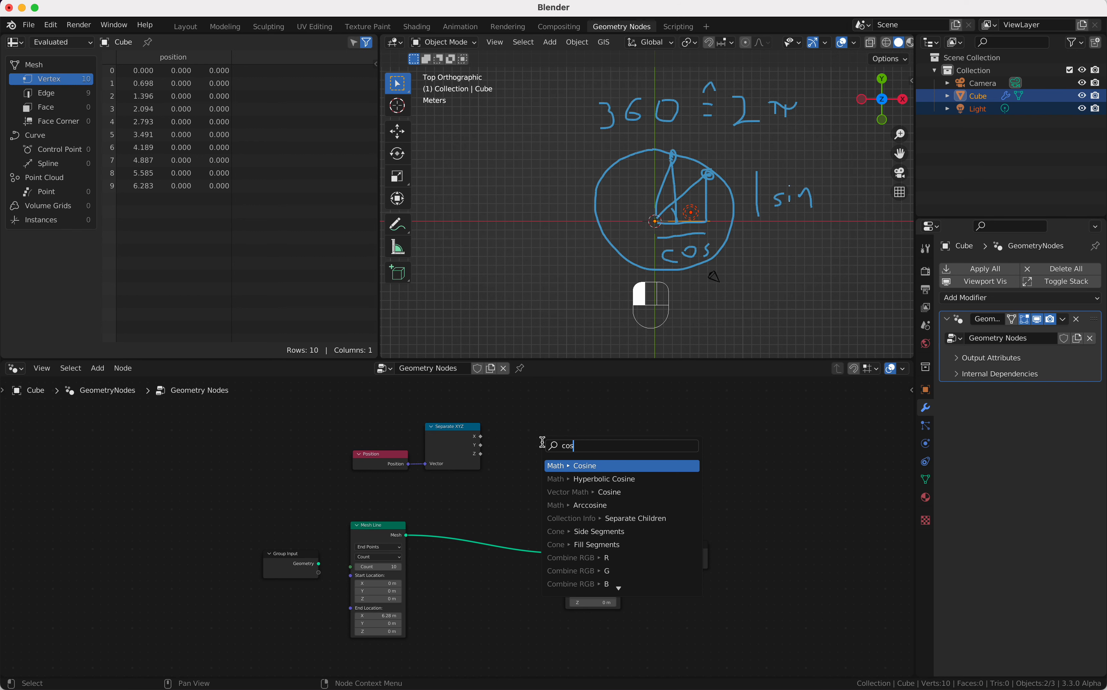
{"action": "key", "text": "Return"}
{"action": "left_click", "coordinate": [515, 433]}
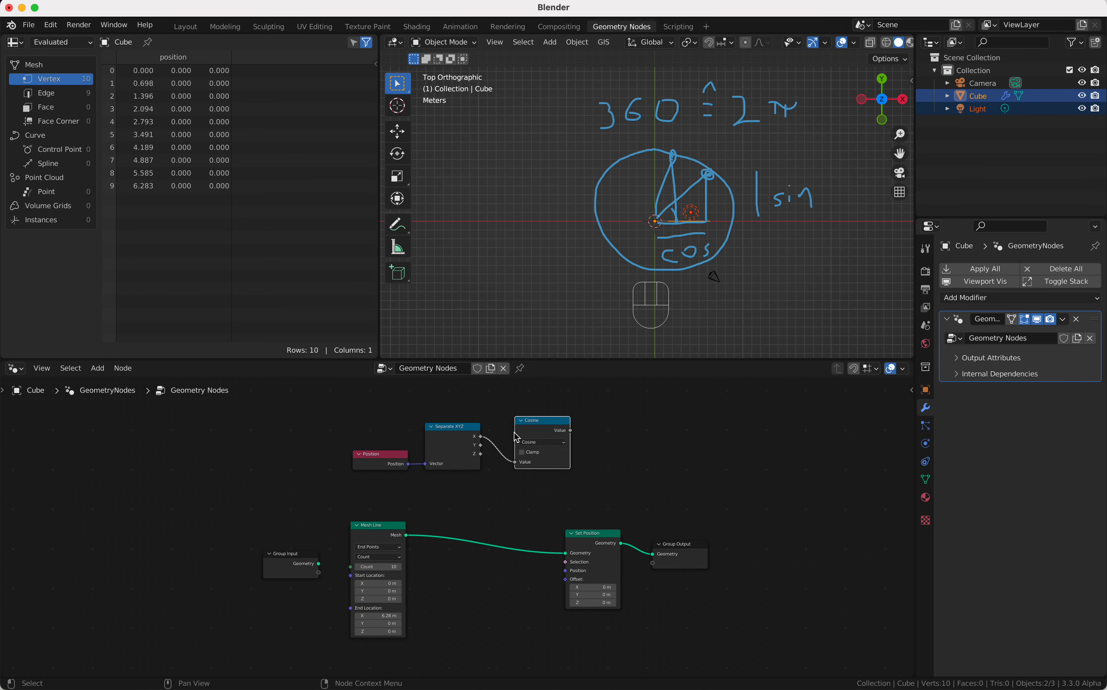
Add a Combine XYZ node after the Cosine node and connect the Cosine value to its X input.
{"action": "key", "text": "shift+a"}
{"action": "left_click", "coordinate": [593, 430]}
{"action": "type", "text": "com"}
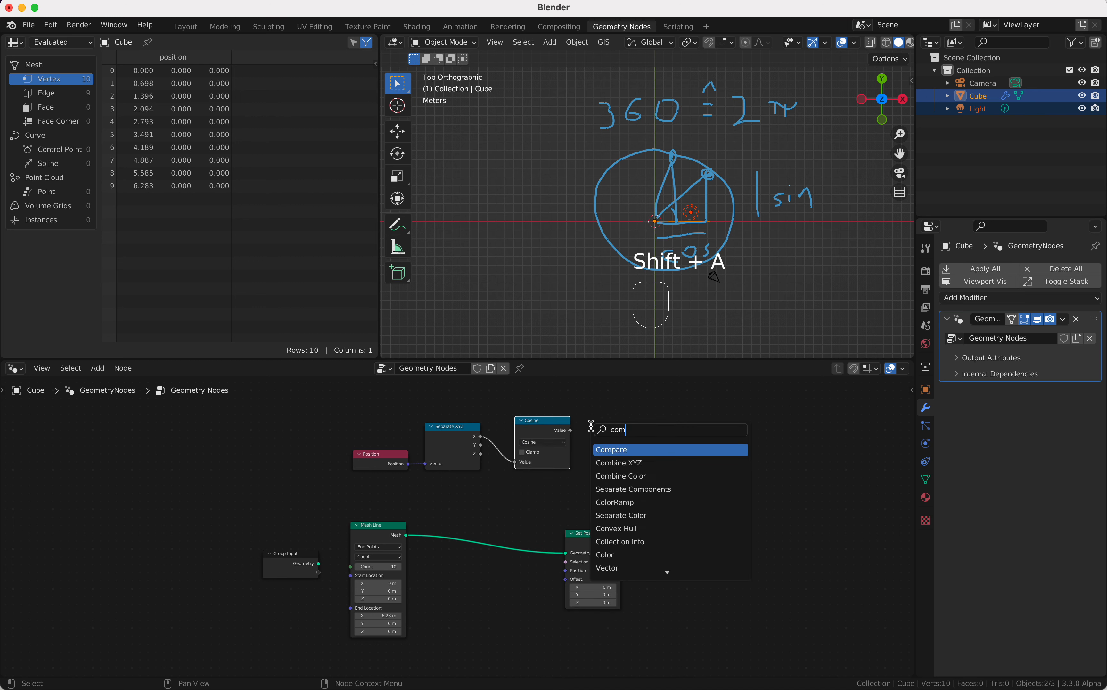
{"action": "key", "text": "Down"}
{"action": "key", "text": "Return"}
{"action": "left_click", "coordinate": [593, 420]}
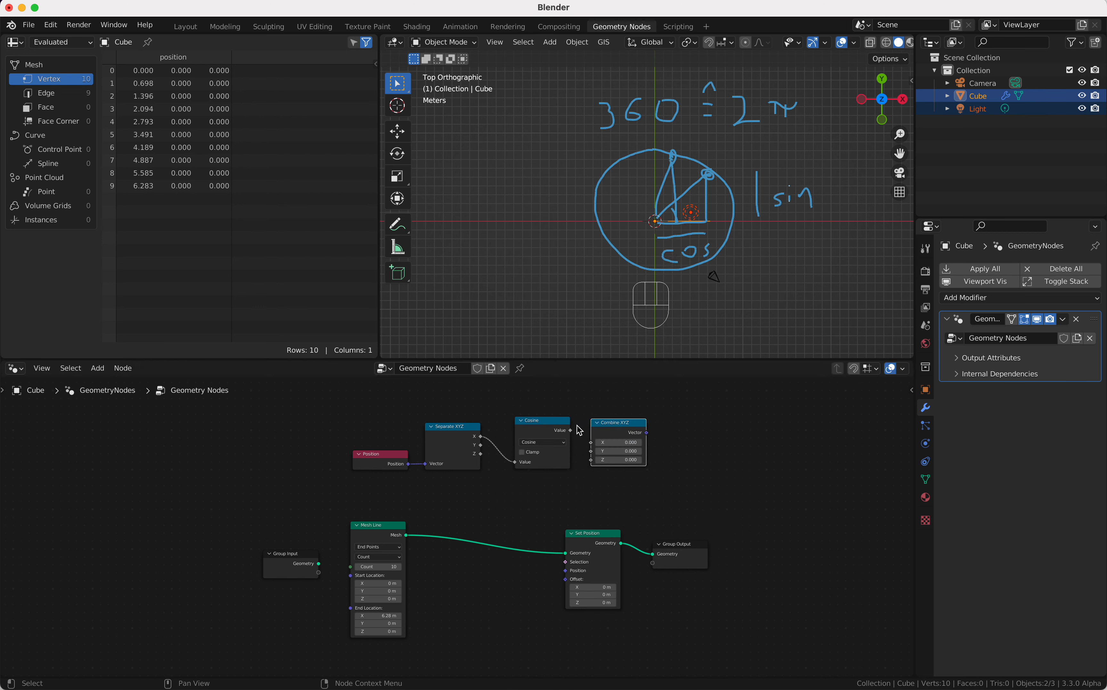
{"action": "left_click_drag", "start_coordinate": [570, 430], "coordinate": [591, 442]}
Move the Set Position and Group Output nodes together farther away from Mesh Line.
{"action": "left_click_drag", "start_coordinate": [589, 514], "coordinate": [674, 601]}
{"action": "key", "text": "g"}
{"action": "left_click", "coordinate": [823, 586]}
Duplicate the Cosine node below the original and change the copy's operation to Sine.
{"action": "left_click_drag", "start_coordinate": [536, 424], "coordinate": [533, 406]}
{"action": "key", "text": "shift+d"}
{"action": "left_click", "coordinate": [532, 467]}
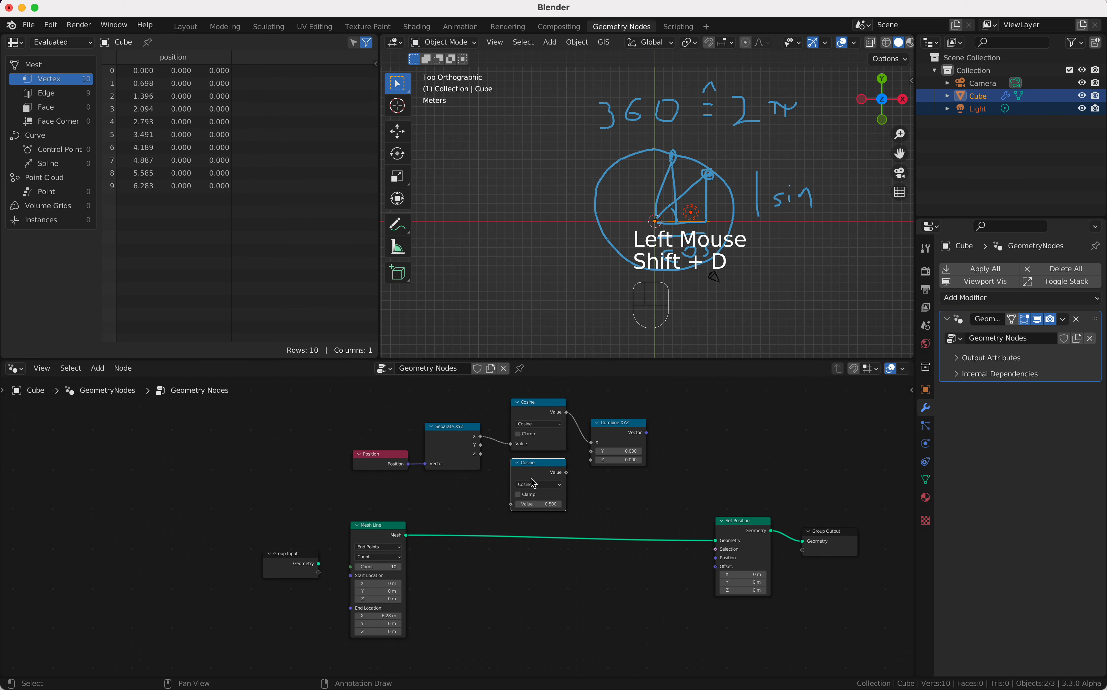
{"action": "left_click", "coordinate": [537, 484]}
{"action": "left_click", "coordinate": [703, 506]}
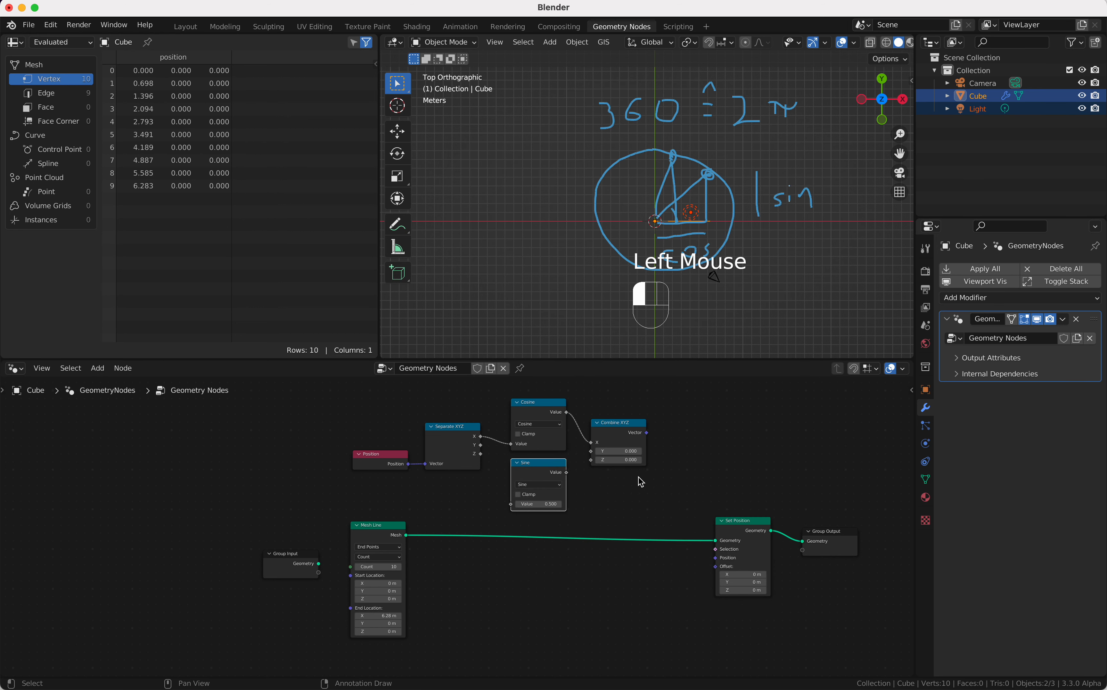
Wire Separate XYZ's X through Sine into Combine XYZ's Y, and the combined Vector into Set Position's Position input.
{"action": "left_click_drag", "start_coordinate": [480, 437], "coordinate": [512, 504]}
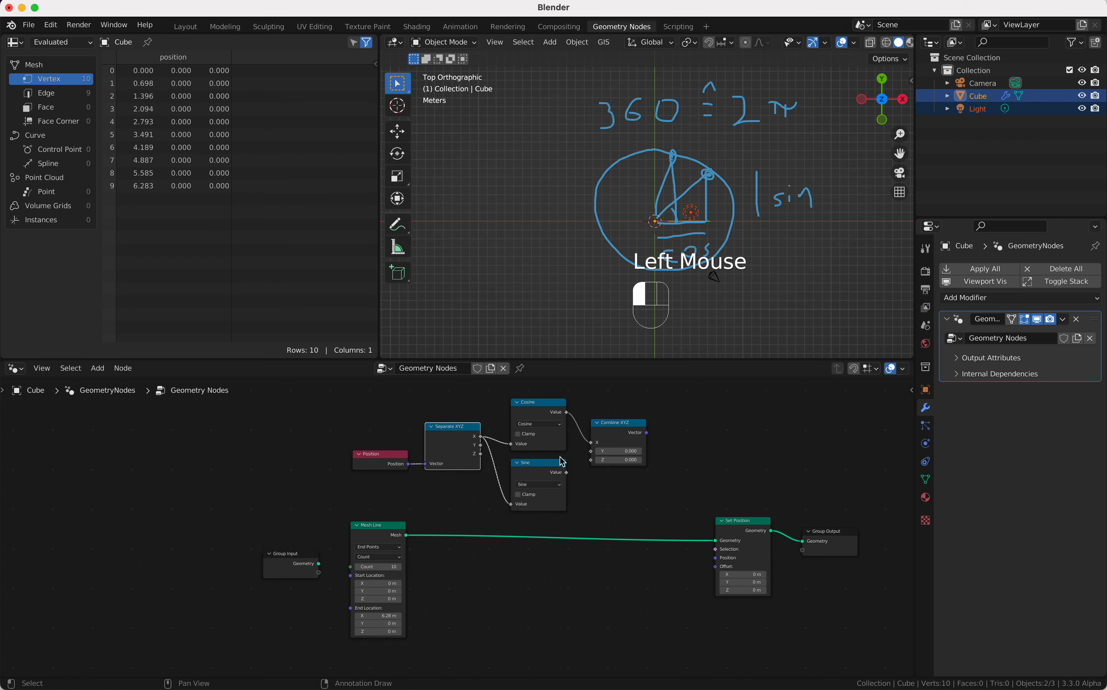
{"action": "left_click_drag", "start_coordinate": [567, 472], "coordinate": [718, 561]}
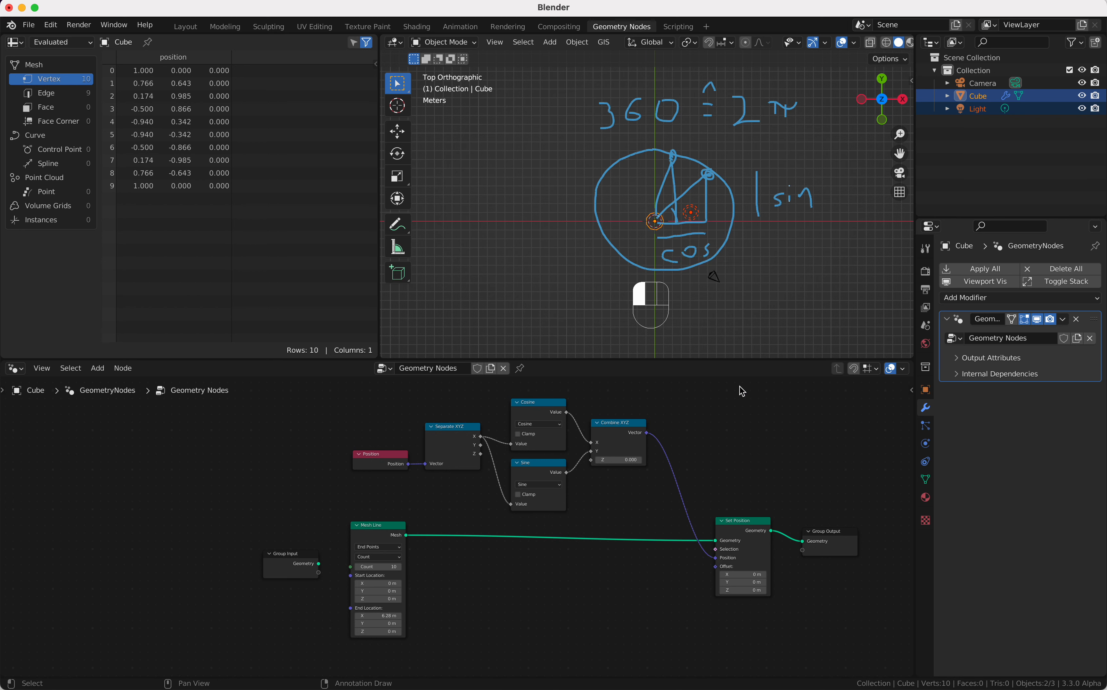
Erase all annotation strokes from the 3D viewport, leaving only the generated mesh outline around the origin.
{"action": "scroll", "coordinate": [700, 160], "scroll_direction": "up", "scroll_amount": 3, "text": "super"}
{"action": "scroll", "coordinate": [700, 160], "scroll_direction": "down", "scroll_amount": 1, "text": "super"}
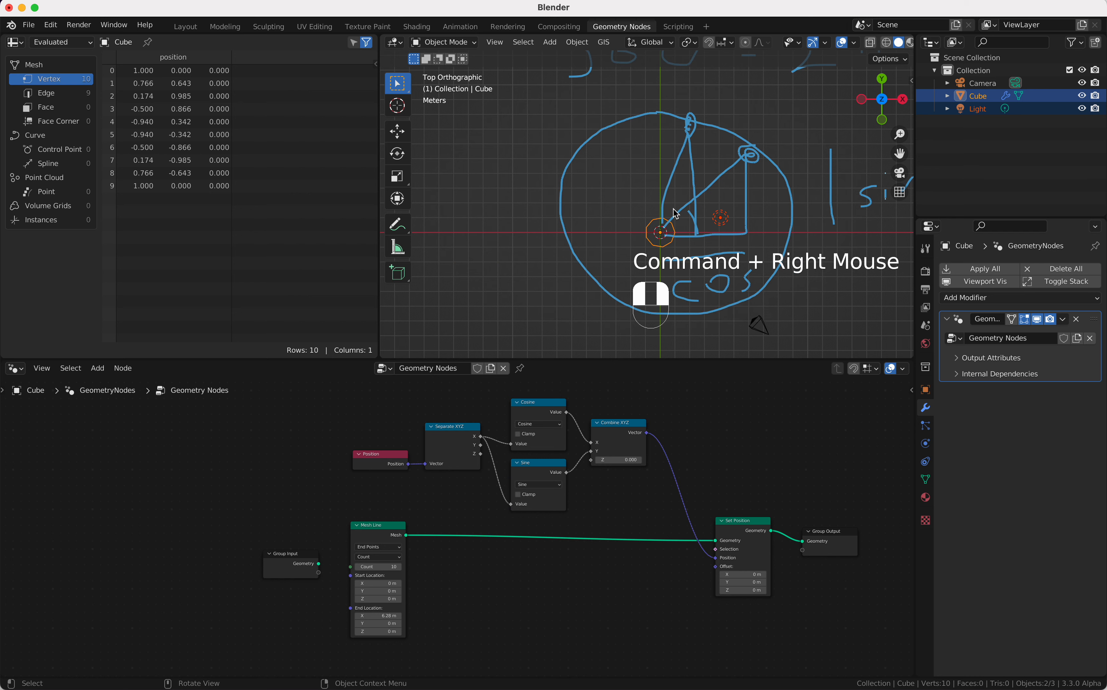
{"action": "scroll", "coordinate": [620, 237], "scroll_direction": "down", "scroll_amount": 4, "text": "super"}
{"action": "key", "text": "d"}
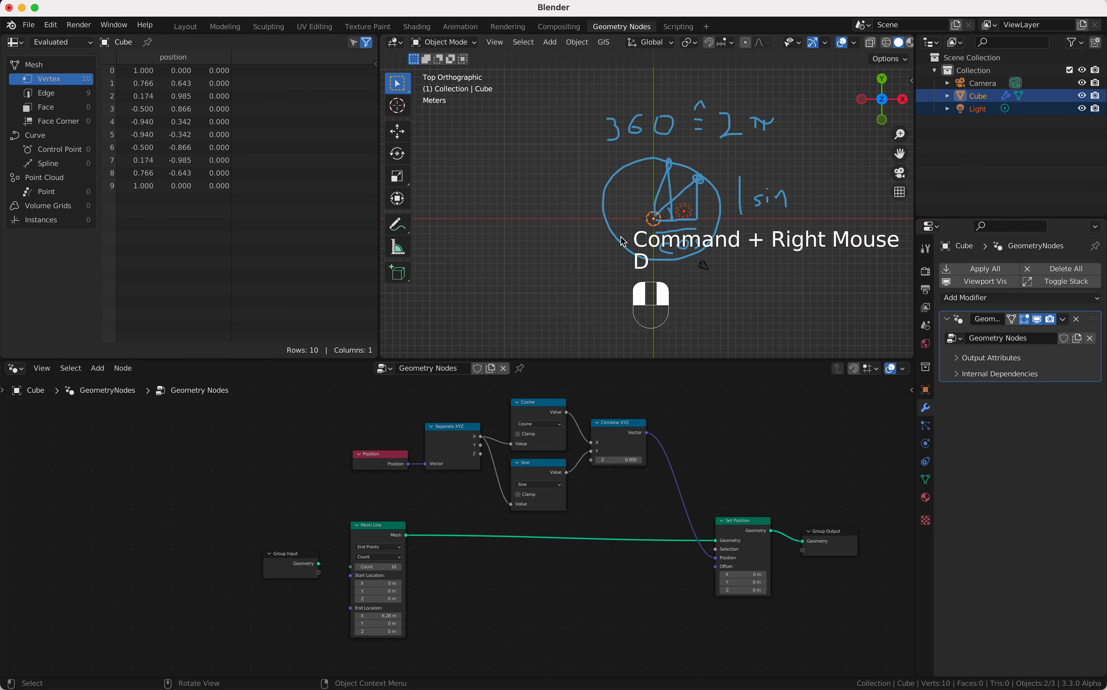
{"action": "right_click", "coordinate": [623, 242]}
{"action": "key", "text": "d"}
{"action": "key", "text": "d"}
{"action": "mouse_move", "coordinate": [703, 266]}
{"action": "right_mouse_down"}
{"action": "mouse_move", "coordinate": [662, 126]}
{"action": "mouse_move", "coordinate": [767, 180]}
{"action": "mouse_move", "coordinate": [715, 216]}
{"action": "right_mouse_up"}
{"action": "scroll", "coordinate": [715, 249], "scroll_direction": "up", "scroll_amount": 2, "text": "super"}
{"action": "scroll", "coordinate": [715, 249], "scroll_direction": "up", "scroll_amount": 6, "text": "super"}
{"action": "scroll", "coordinate": [715, 250], "scroll_direction": "down", "scroll_amount": 4, "text": "shift"}
{"action": "scroll", "coordinate": [714, 248], "scroll_direction": "up", "scroll_amount": 2, "text": "super"}
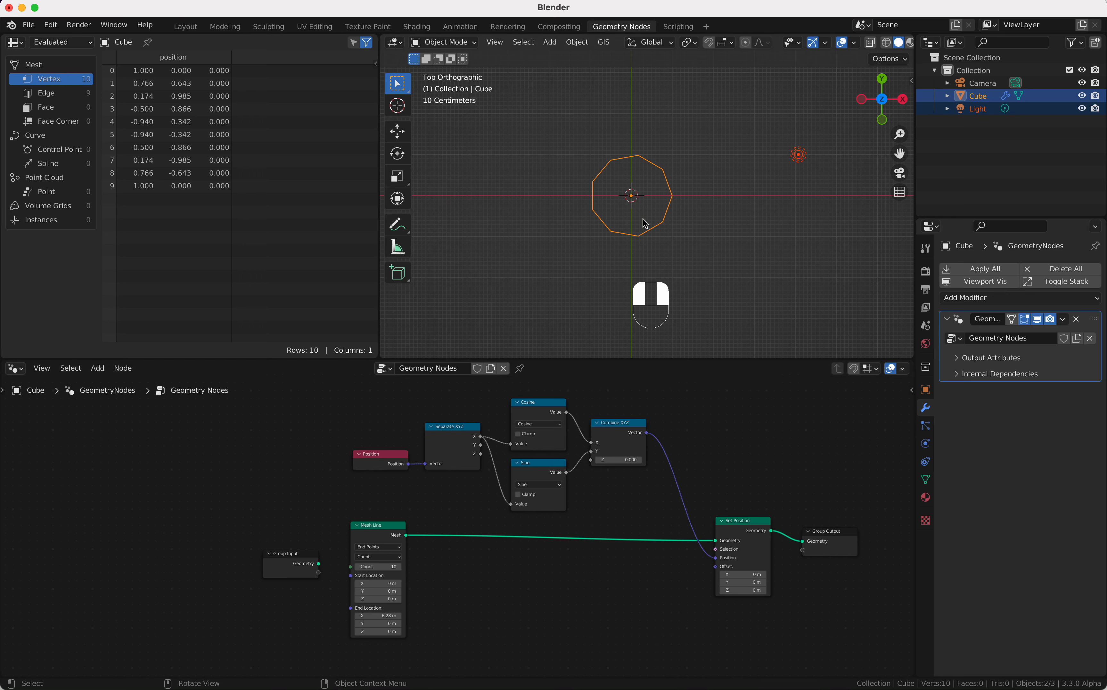
Move Group Output away from Set Position and add a Merge by Distance node on the link between them.
{"action": "left_click", "coordinate": [386, 532]}
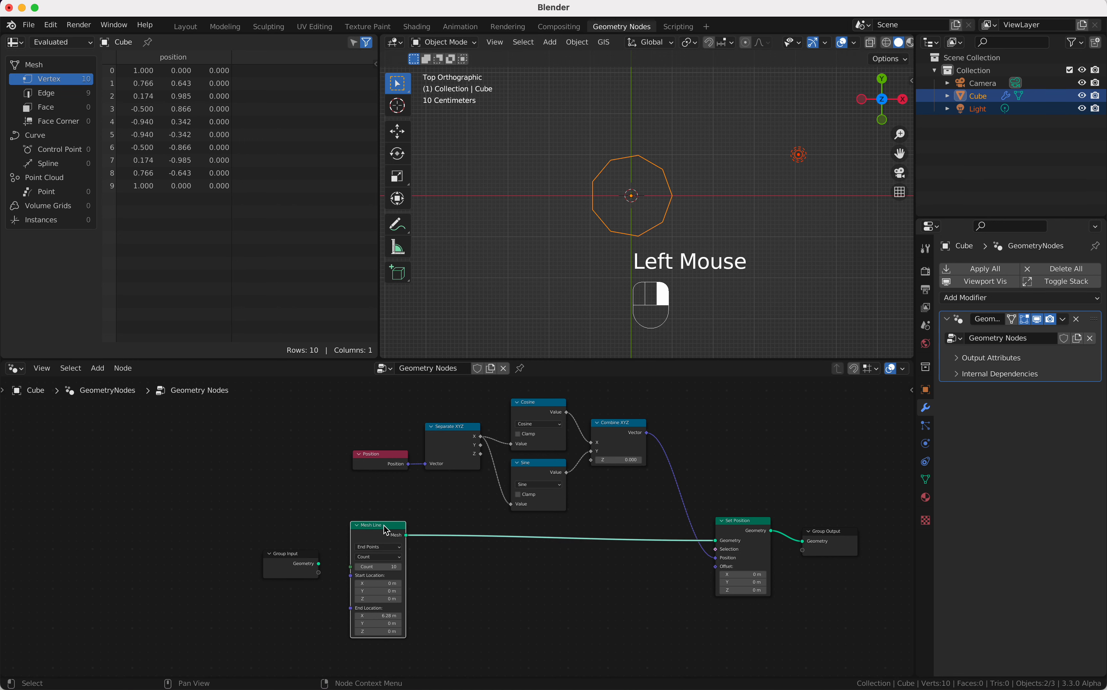
{"action": "mouse_move", "coordinate": [406, 534]}
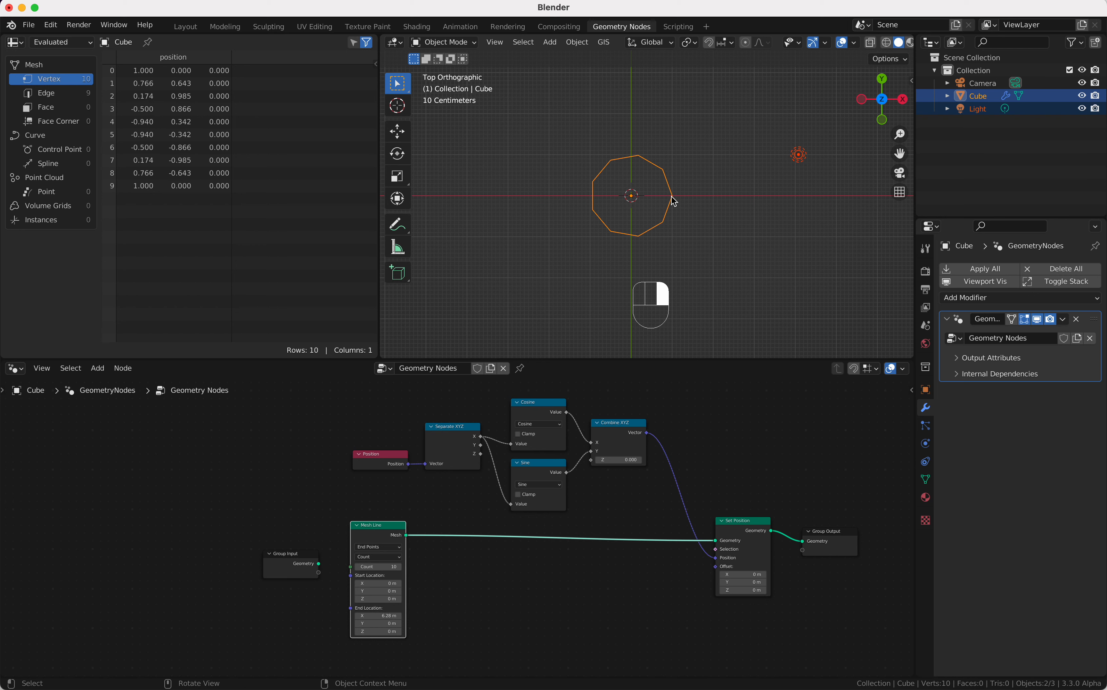
{"action": "left_click_drag", "start_coordinate": [835, 537], "coordinate": [805, 532]}
{"action": "key", "text": "shift+a"}
{"action": "left_click", "coordinate": [741, 428]}
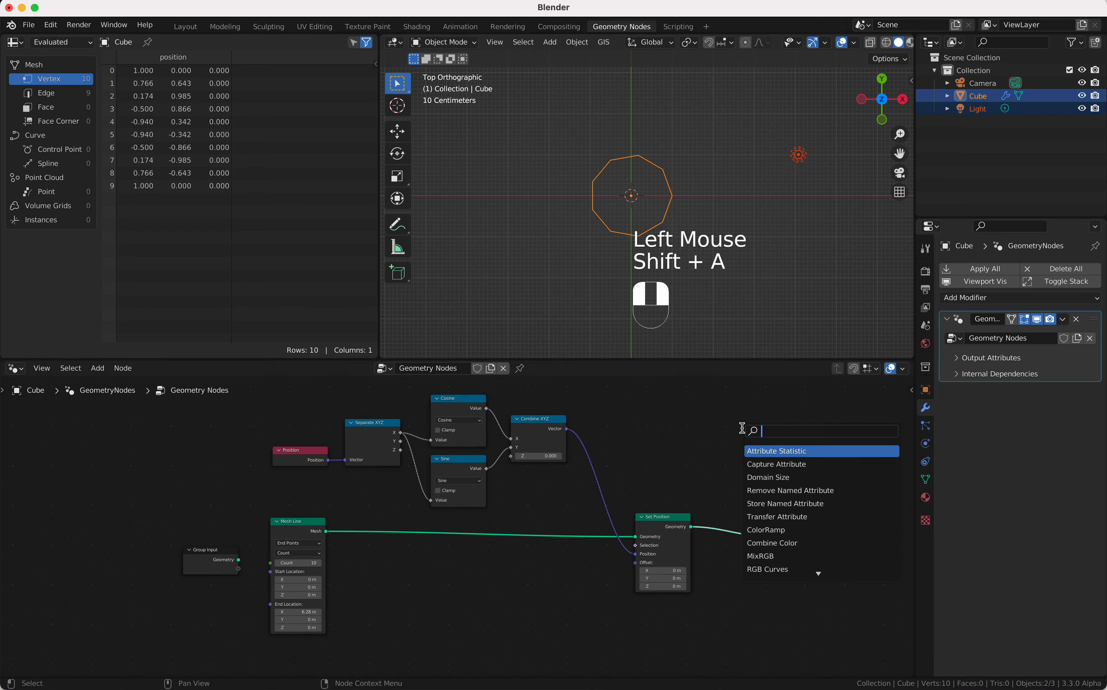
{"action": "type", "text": "mer"}
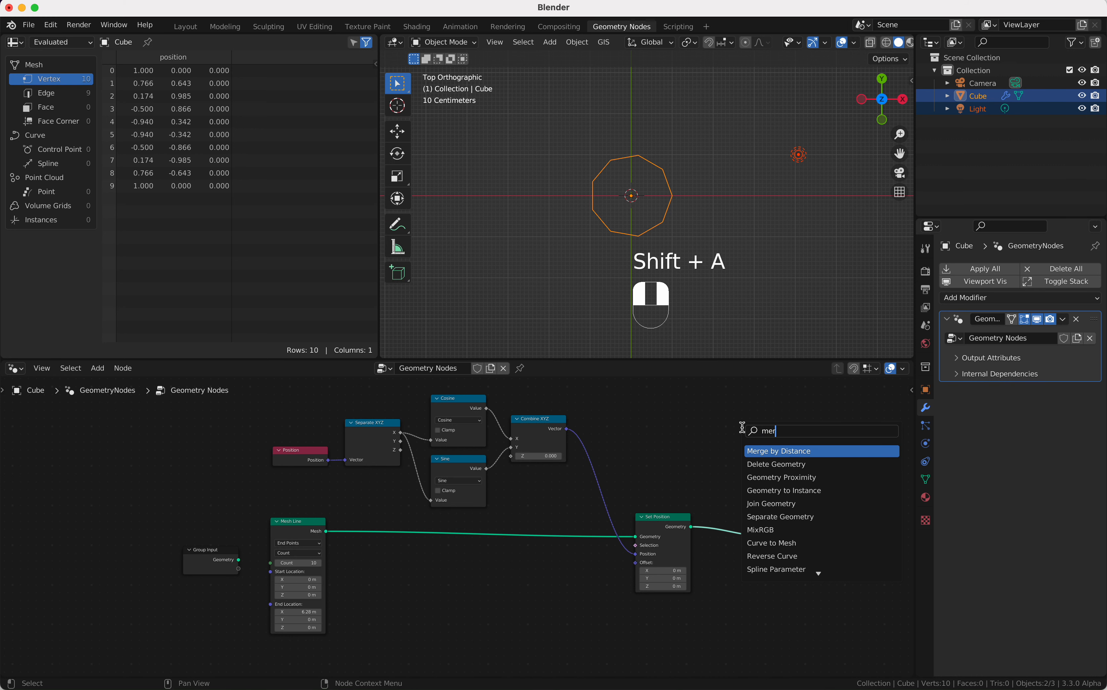
{"action": "key", "text": "Return"}
{"action": "left_click", "coordinate": [718, 498]}
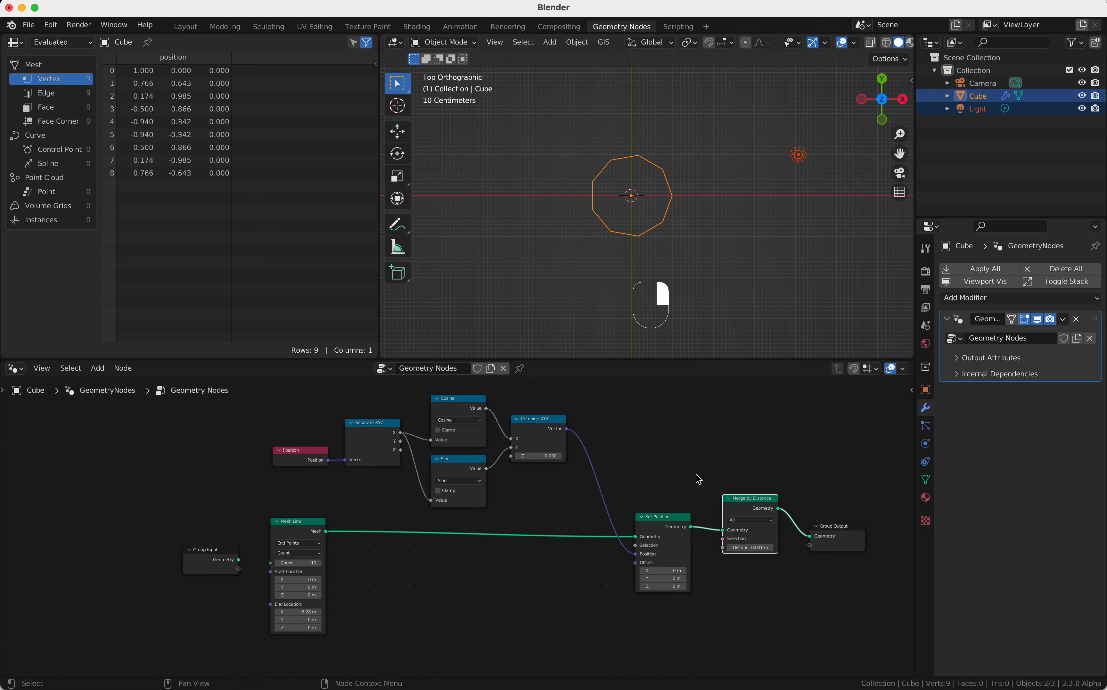
Compare the mesh vertex and edge information at the Geometry outputs of Set Position and Merge by Distance.
{"action": "left_click", "coordinate": [670, 525]}
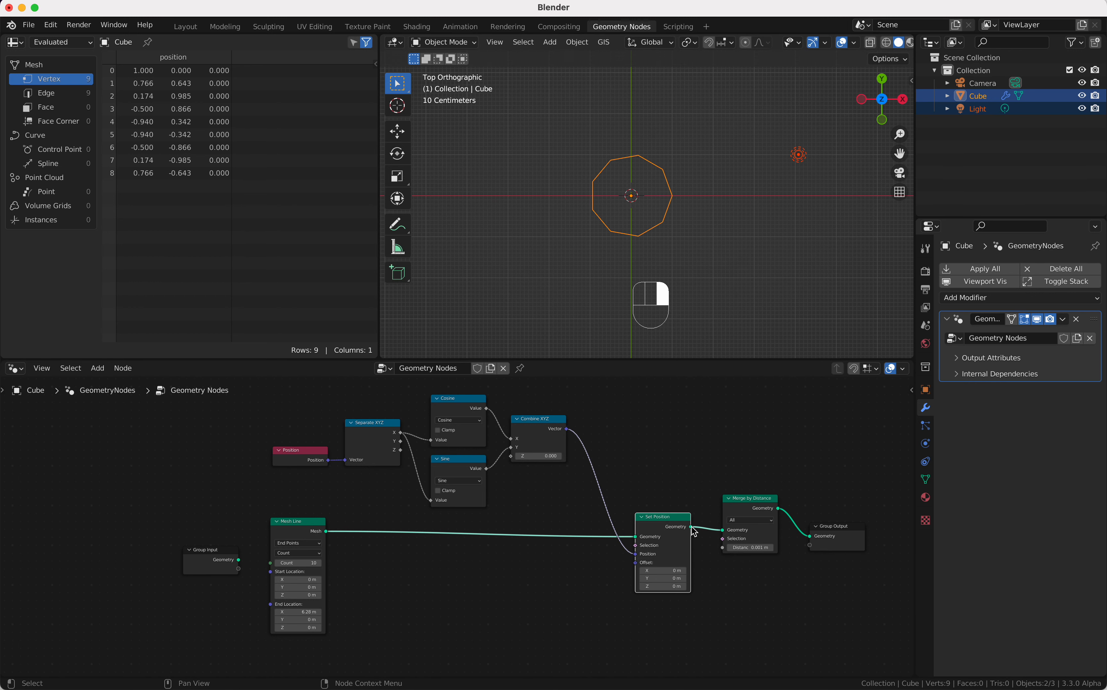
{"action": "mouse_move", "coordinate": [694, 532]}
{"action": "left_click", "coordinate": [775, 506]}
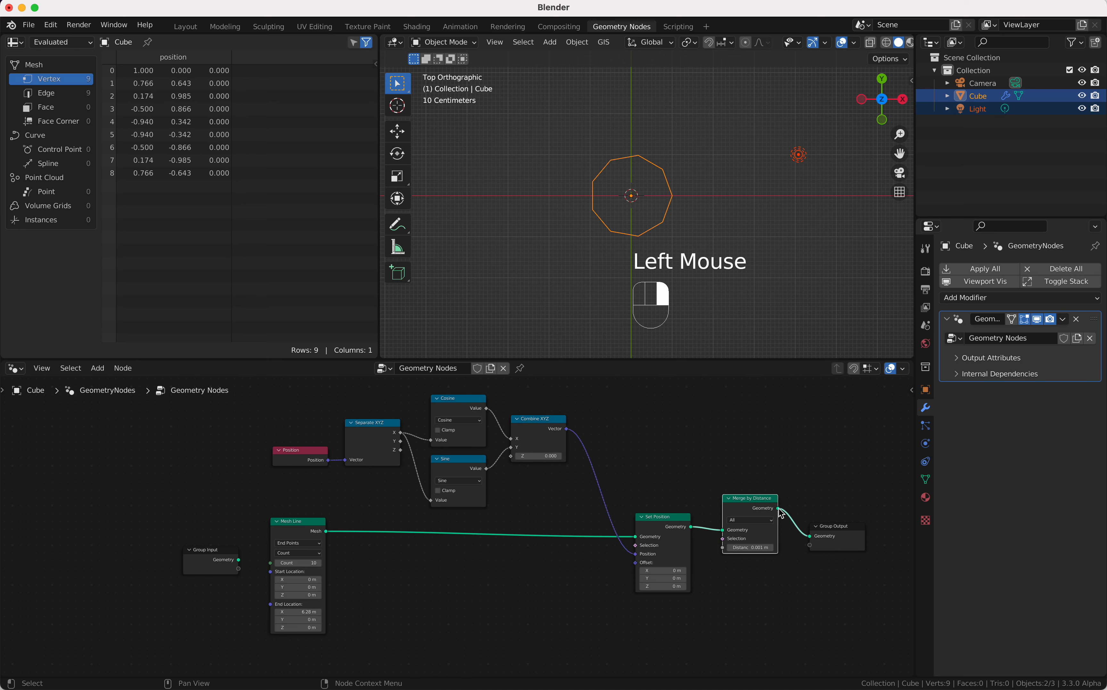
{"action": "mouse_move", "coordinate": [779, 509]}
{"action": "left_click", "coordinate": [693, 530]}
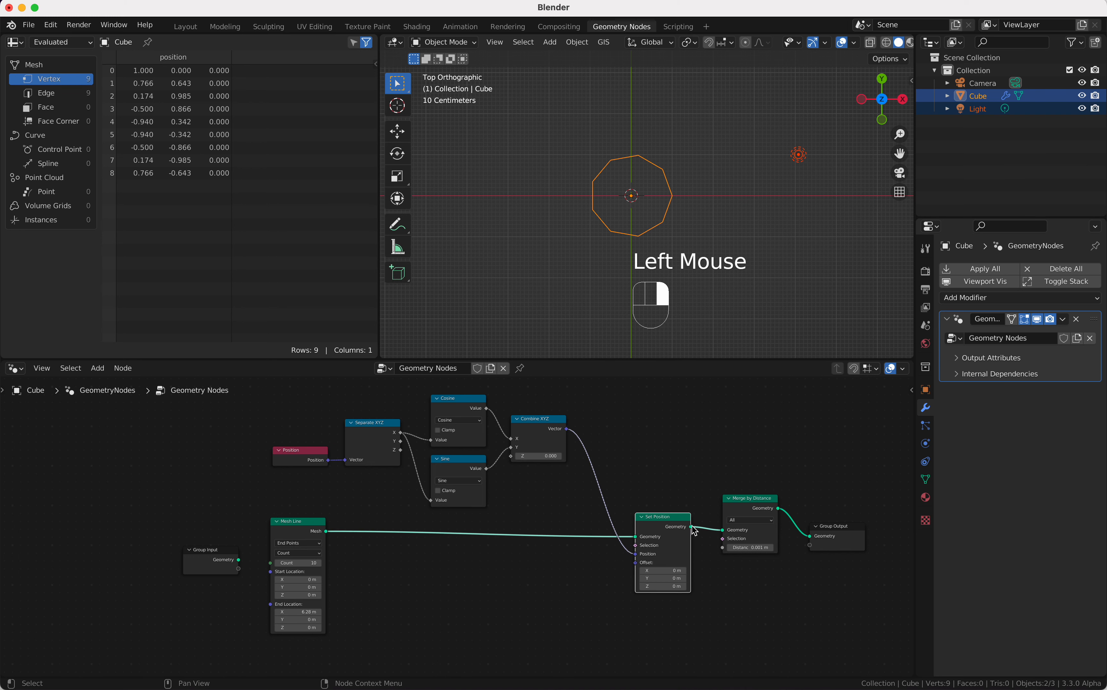
{"action": "mouse_move", "coordinate": [694, 531]}
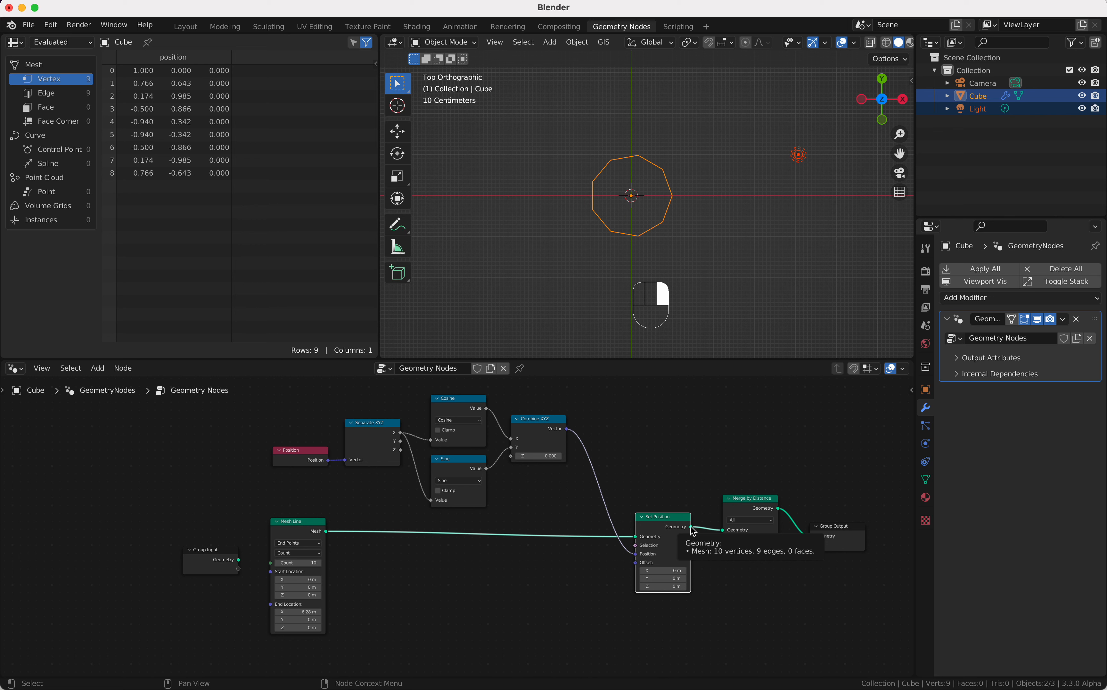
{"action": "left_click", "coordinate": [774, 505]}
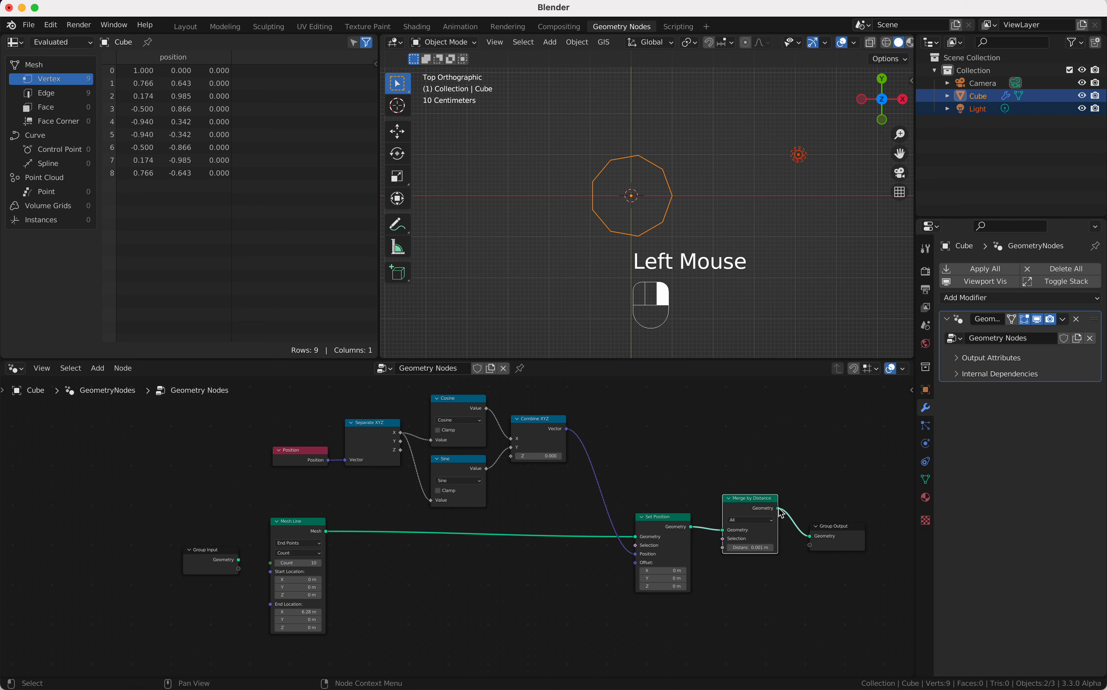
{"action": "mouse_move", "coordinate": [781, 513]}
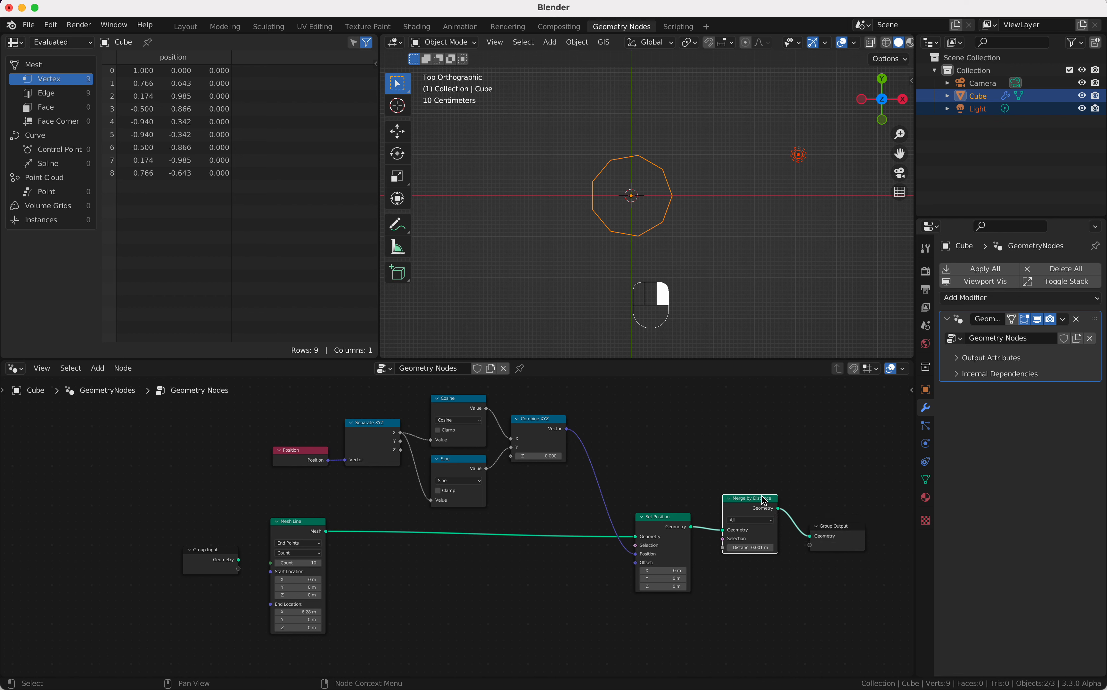
{"action": "left_click", "coordinate": [765, 506]}
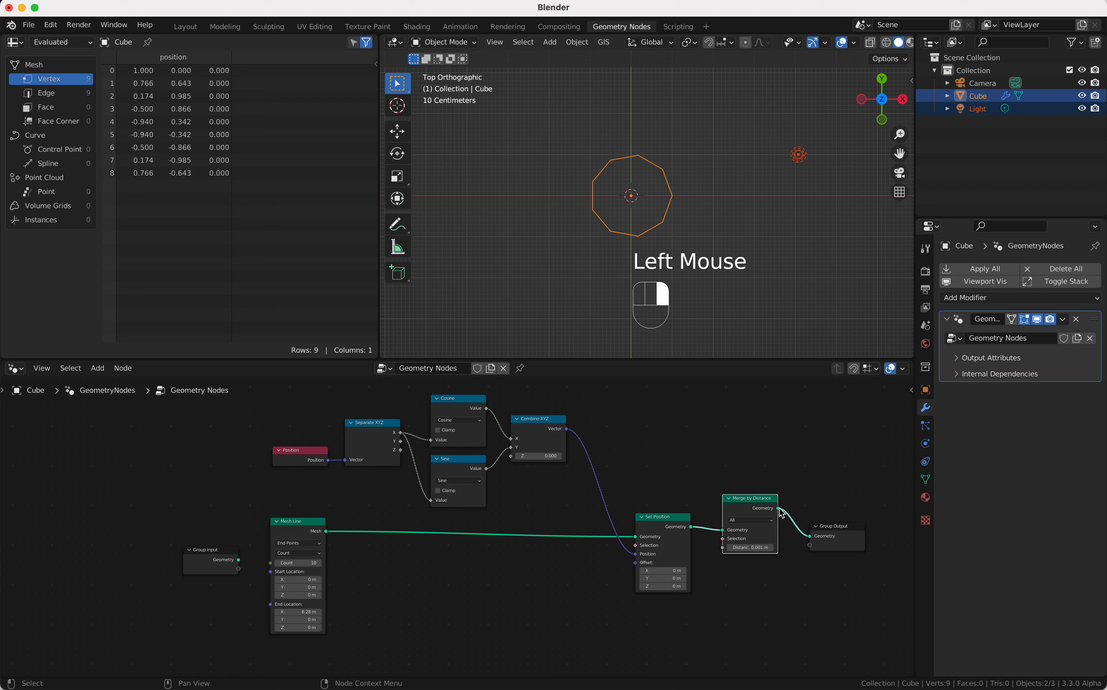
{"action": "mouse_move", "coordinate": [780, 510]}
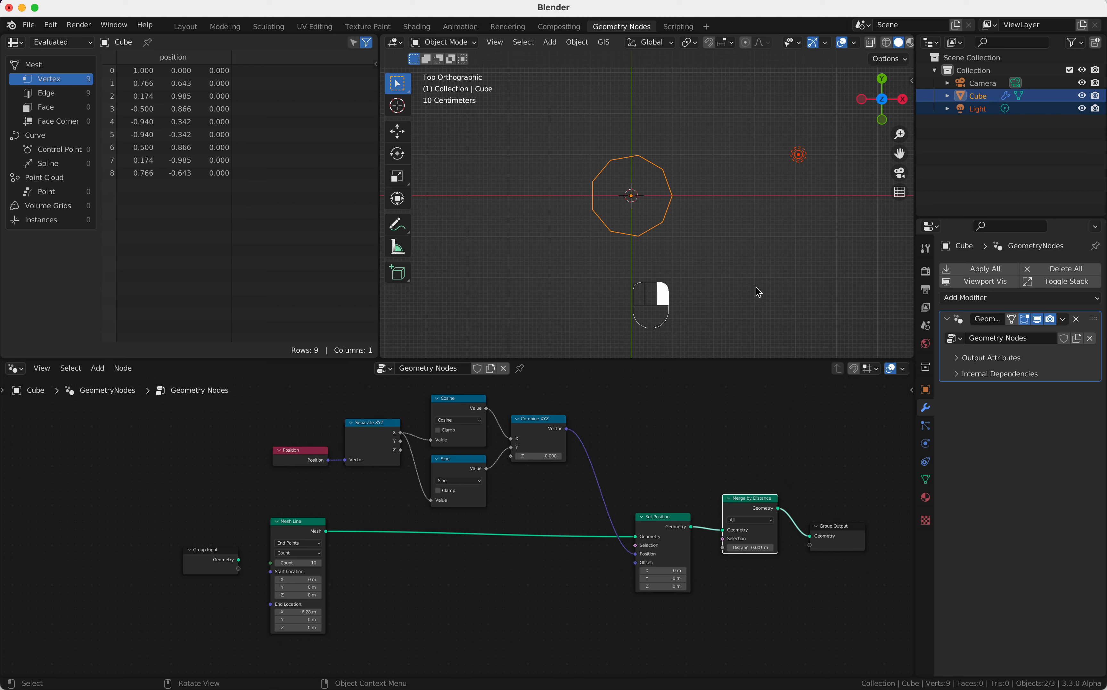
Set the Mesh Line Count to 8 and move the Position, Separate XYZ, Cosine and Sine nodes away from Combine XYZ.
{"action": "left_click_drag", "start_coordinate": [284, 563], "coordinate": [178, 550]}
{"action": "mouse_move", "coordinate": [303, 519]}
{"action": "left_mouse_down"}
{"action": "mouse_move", "coordinate": [312, 512]}
{"action": "mouse_move", "coordinate": [314, 536]}
{"action": "left_mouse_up"}
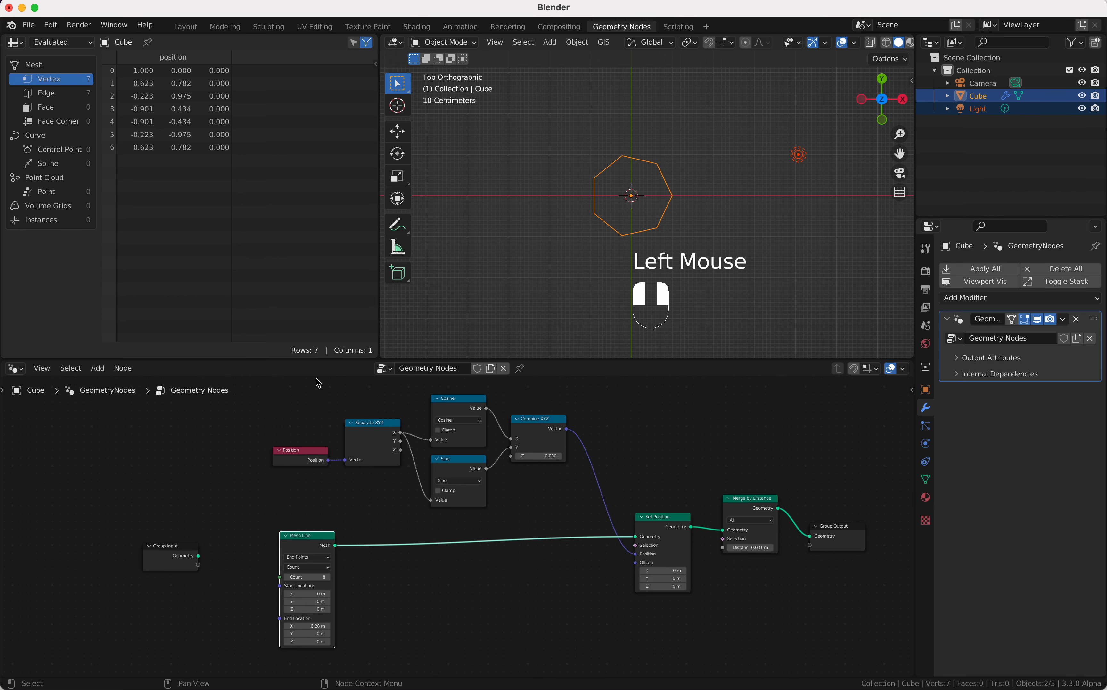
{"action": "left_click_drag", "start_coordinate": [300, 400], "coordinate": [455, 504]}
{"action": "key", "text": "g"}
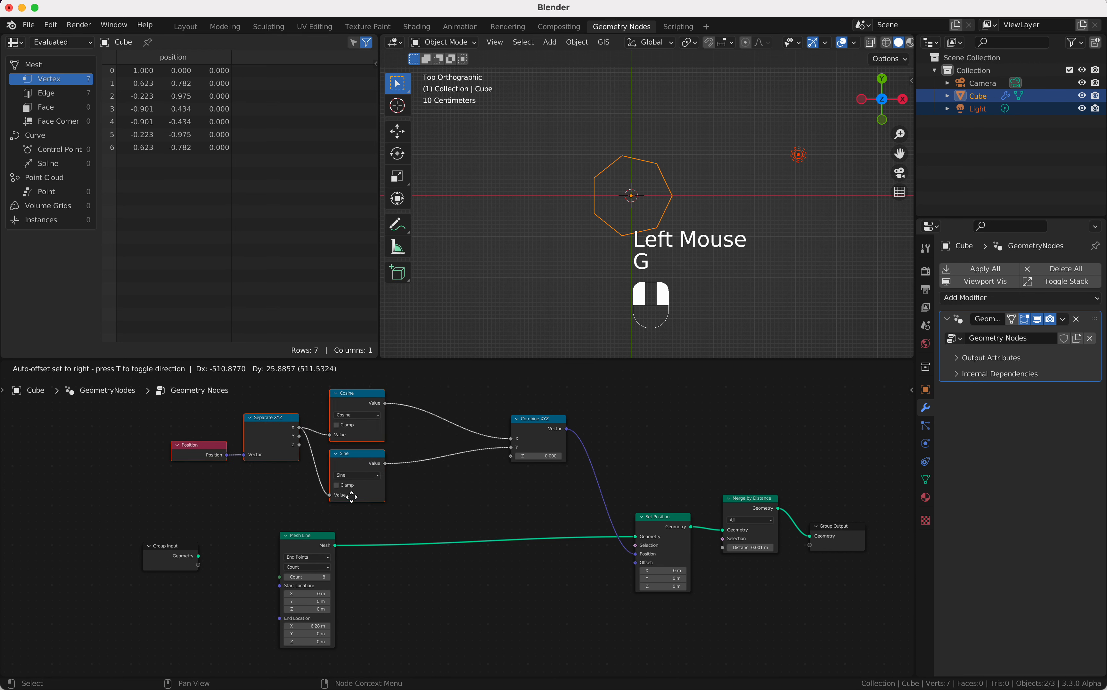
{"action": "left_click", "coordinate": [353, 500]}
Expose the Mesh Line's Count as a group input and widen the gap between Group Input and Mesh Line.
{"action": "left_click_drag", "start_coordinate": [281, 577], "coordinate": [199, 566]}
{"action": "left_click_drag", "start_coordinate": [312, 543], "coordinate": [342, 539]}
{"action": "left_click_drag", "start_coordinate": [175, 548], "coordinate": [146, 550]}
Insert a Math node set to Add between Group Input's Count and Mesh Line, with an added value of 1.
{"action": "key", "text": "shift+a"}
{"action": "left_click", "coordinate": [144, 425]}
{"action": "type", "text": "ma"}
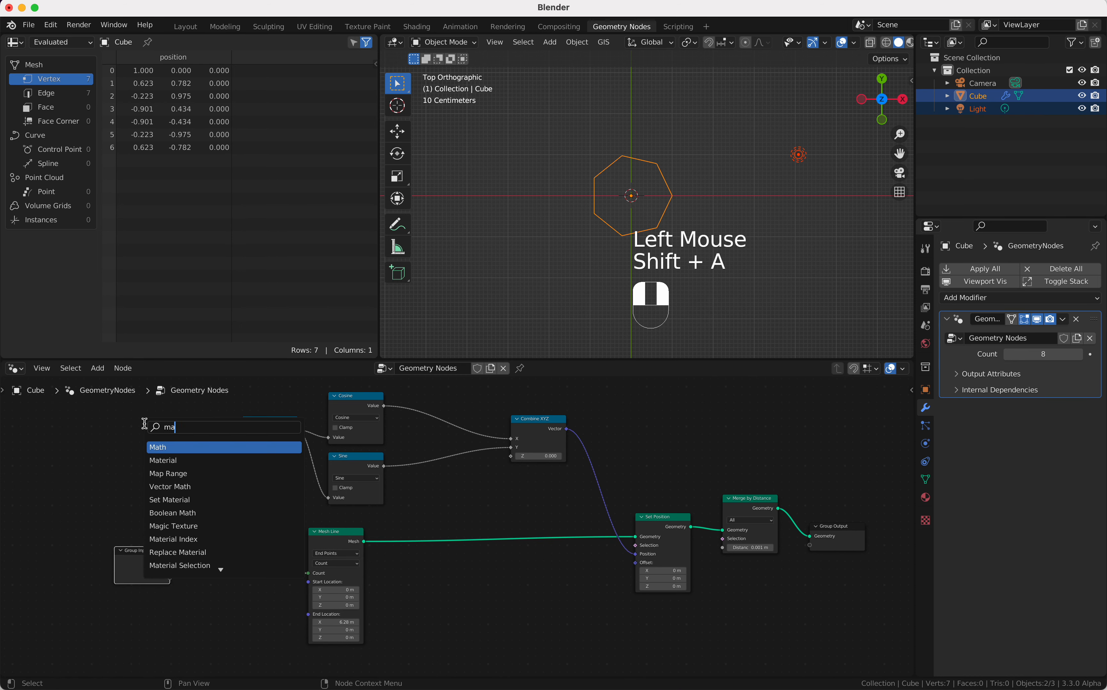
{"action": "left_click", "coordinate": [157, 447]}
{"action": "left_click", "coordinate": [232, 584]}
{"action": "double_click", "coordinate": [234, 584]}
{"action": "type", "text": "1"}
{"action": "key", "text": "Return"}
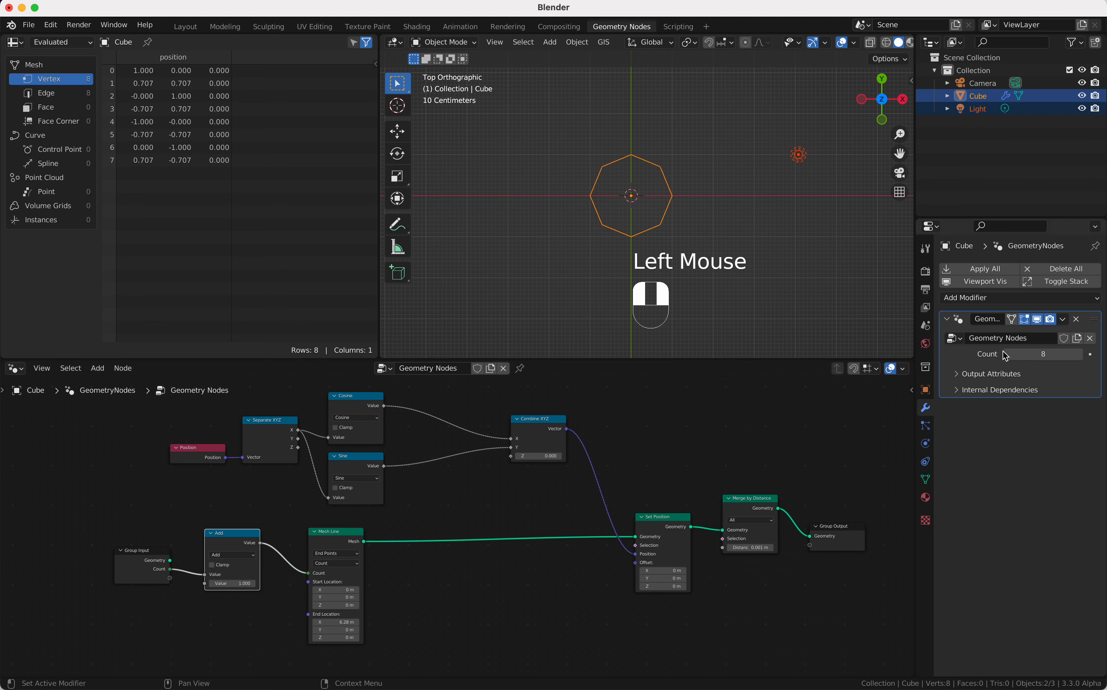
Test the modifier's Count starting at 3, raise it one at a time to 7, and increase it to 81.
{"action": "double_click", "coordinate": [1028, 356]}
{"action": "type", "text": "3"}
{"action": "key", "text": "Return"}
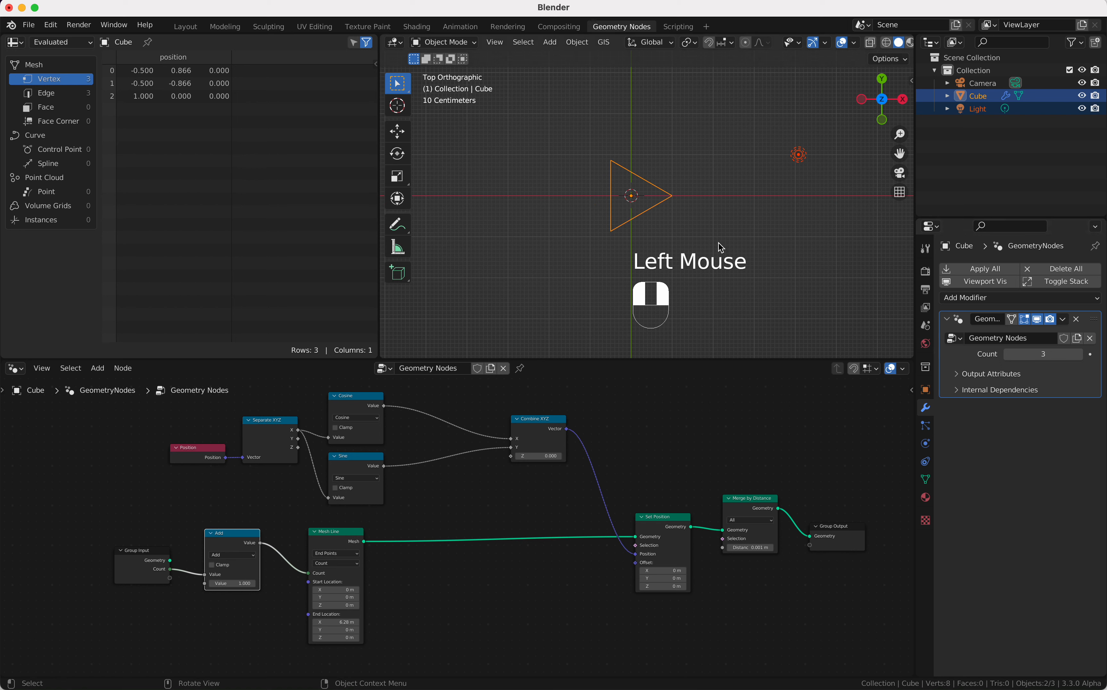
{"action": "left_click", "coordinate": [1084, 360]}
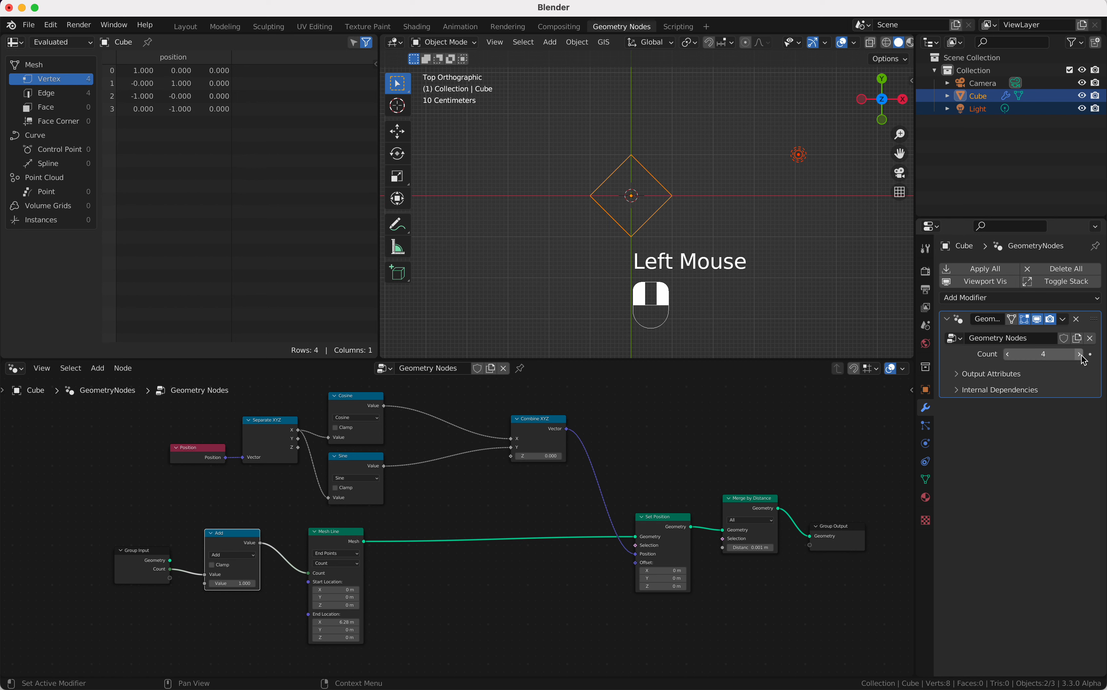
{"action": "left_click", "coordinate": [1083, 360]}
{"action": "left_click", "coordinate": [1083, 360]}
{"action": "left_click", "coordinate": [1082, 355]}
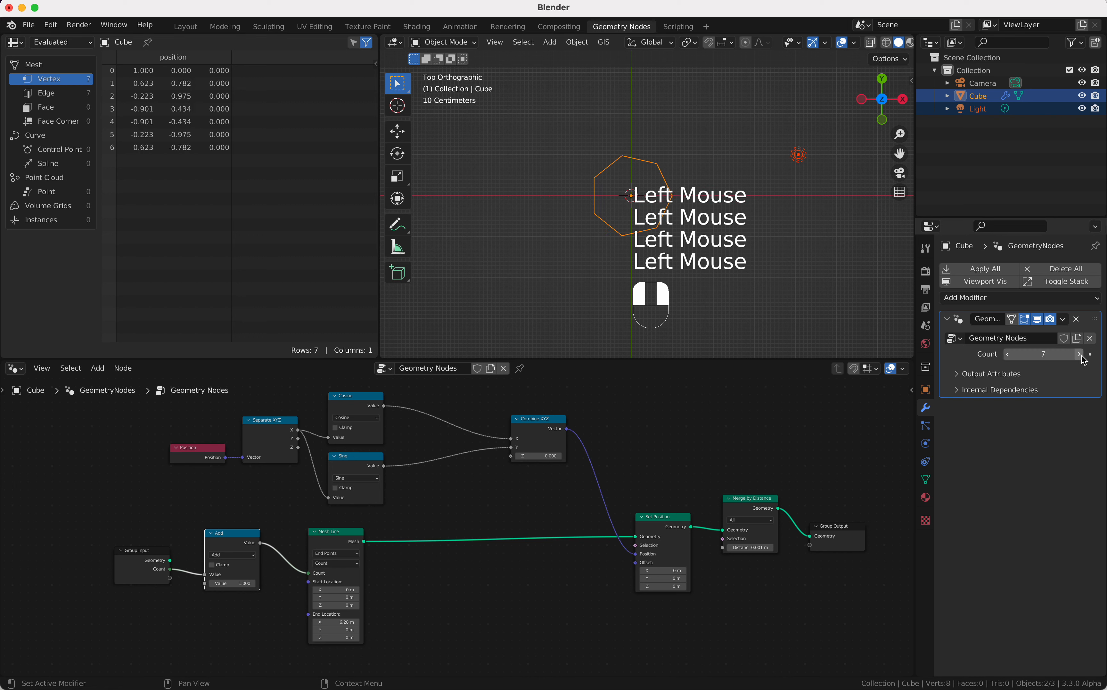
{"action": "left_click_drag", "start_coordinate": [1034, 355], "coordinate": [1086, 355]}
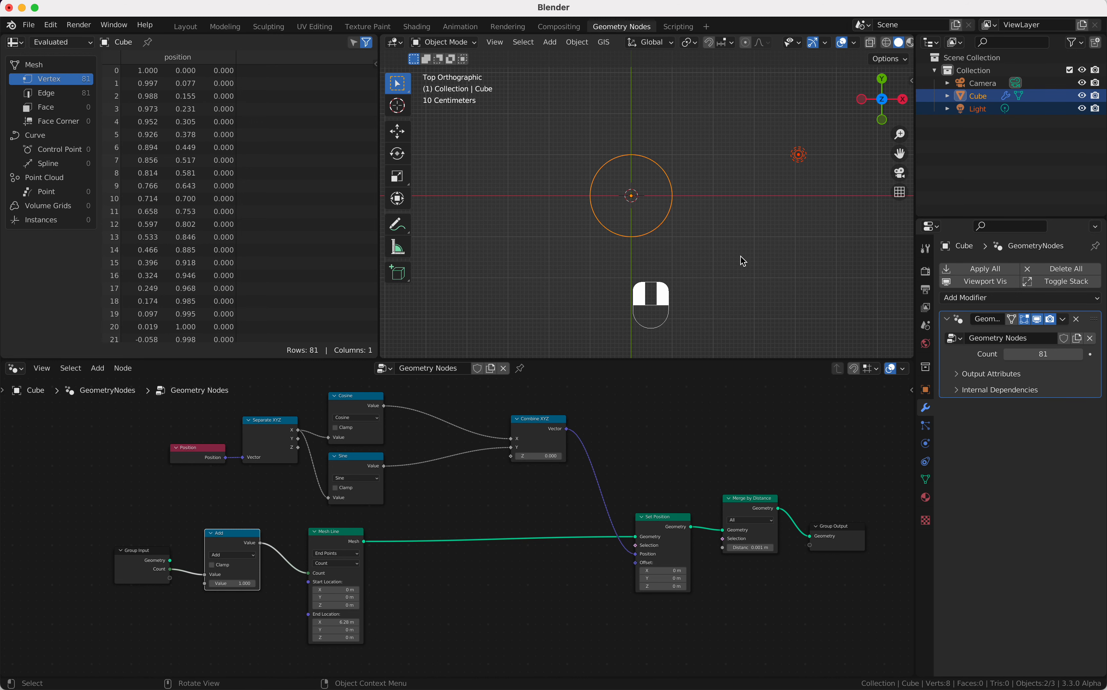
Add a Math node above the Cosine and Combine XYZ nodes and set its operation to Multiply.
{"action": "scroll", "coordinate": [546, 442], "scroll_direction": "left", "scroll_amount": 3}
{"action": "scroll", "coordinate": [545, 443], "scroll_direction": "up", "scroll_amount": 1}
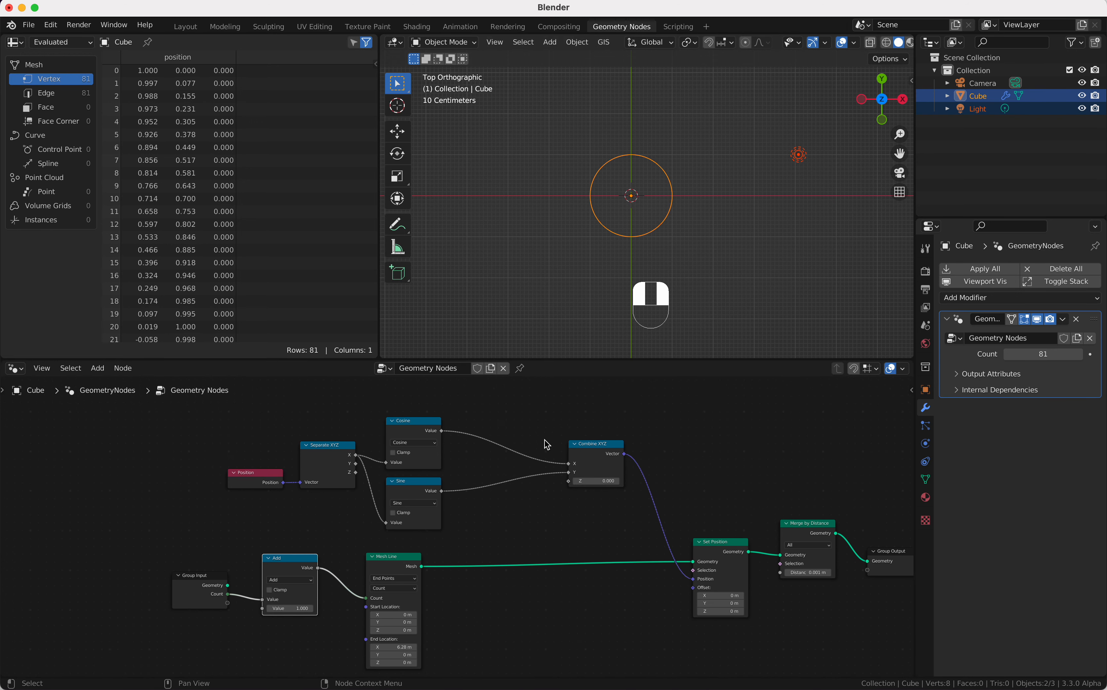
{"action": "scroll", "coordinate": [547, 445], "scroll_direction": "up", "scroll_amount": 3}
{"action": "scroll", "coordinate": [546, 445], "scroll_direction": "left", "scroll_amount": 2}
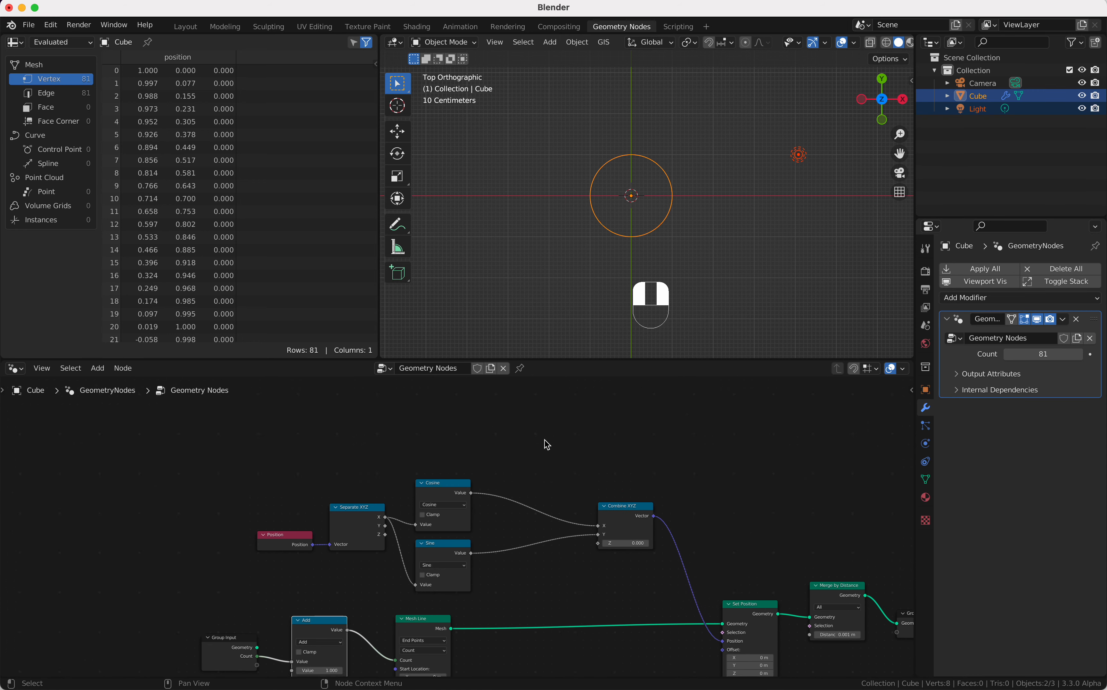
{"action": "key", "text": "shift+a"}
{"action": "left_click", "coordinate": [493, 416]}
{"action": "type", "text": "ma"}
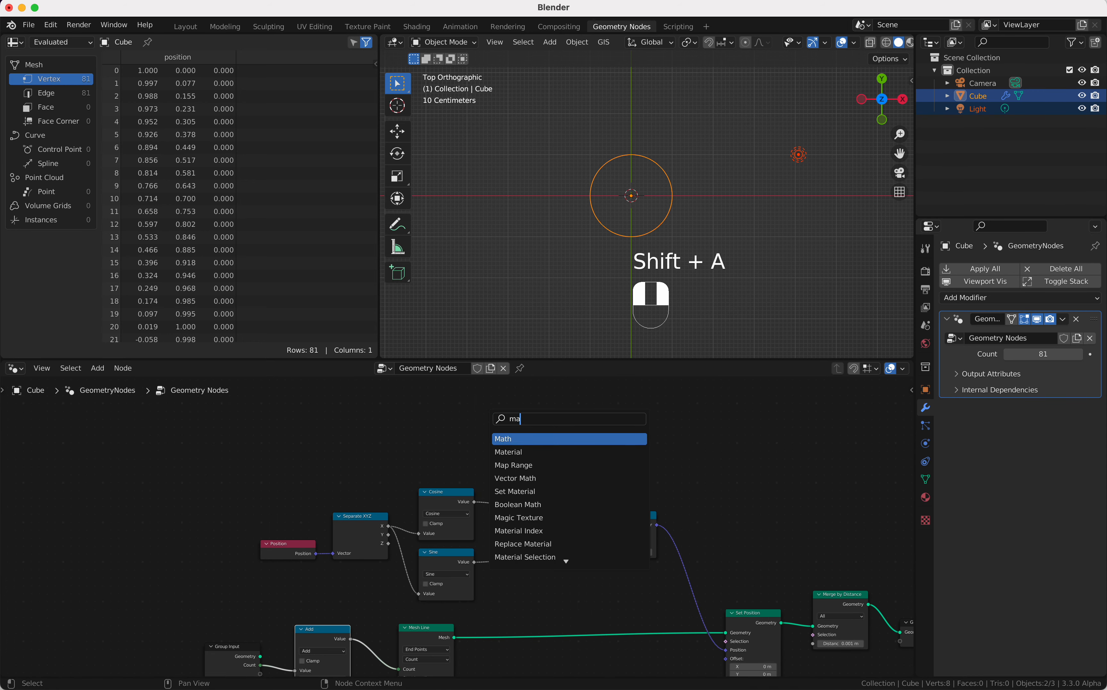
{"action": "key", "text": "Return"}
{"action": "left_click", "coordinate": [490, 416]}
{"action": "left_click", "coordinate": [517, 442]}
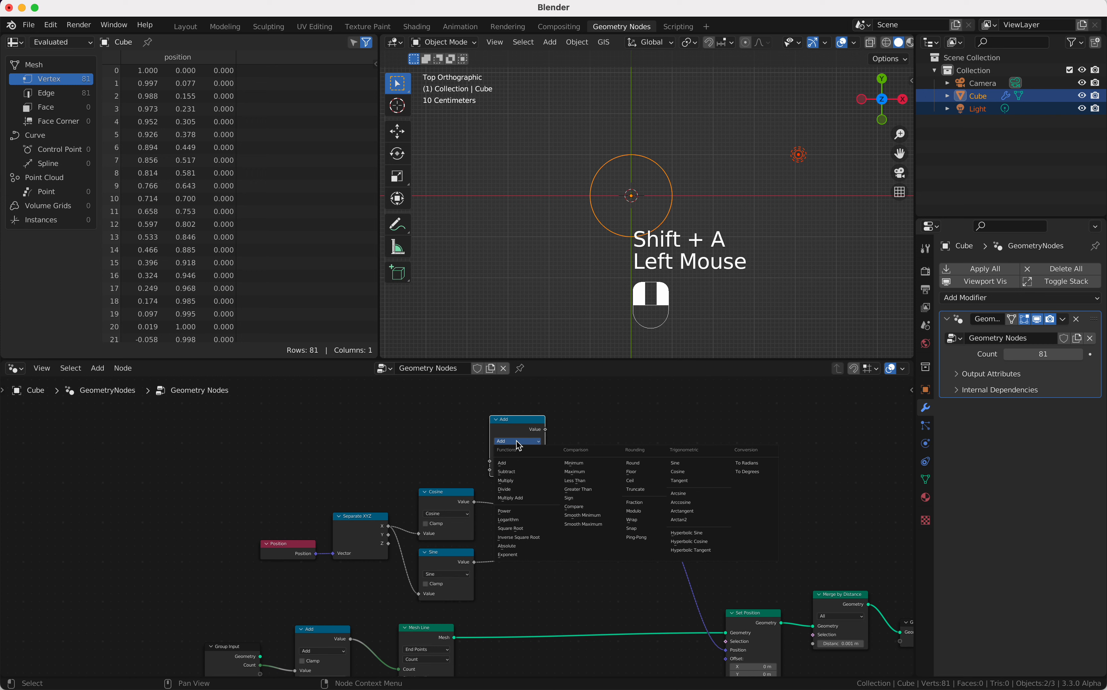
{"action": "left_click", "coordinate": [524, 471]}
Insert the Multiply node between Cosine and Combine XYZ's X, and a duplicate of it between Sine and Combine XYZ's Y.
{"action": "left_click_drag", "start_coordinate": [529, 427], "coordinate": [545, 463]}
{"action": "key", "text": "shift+d"}
{"action": "left_click", "coordinate": [543, 535]}
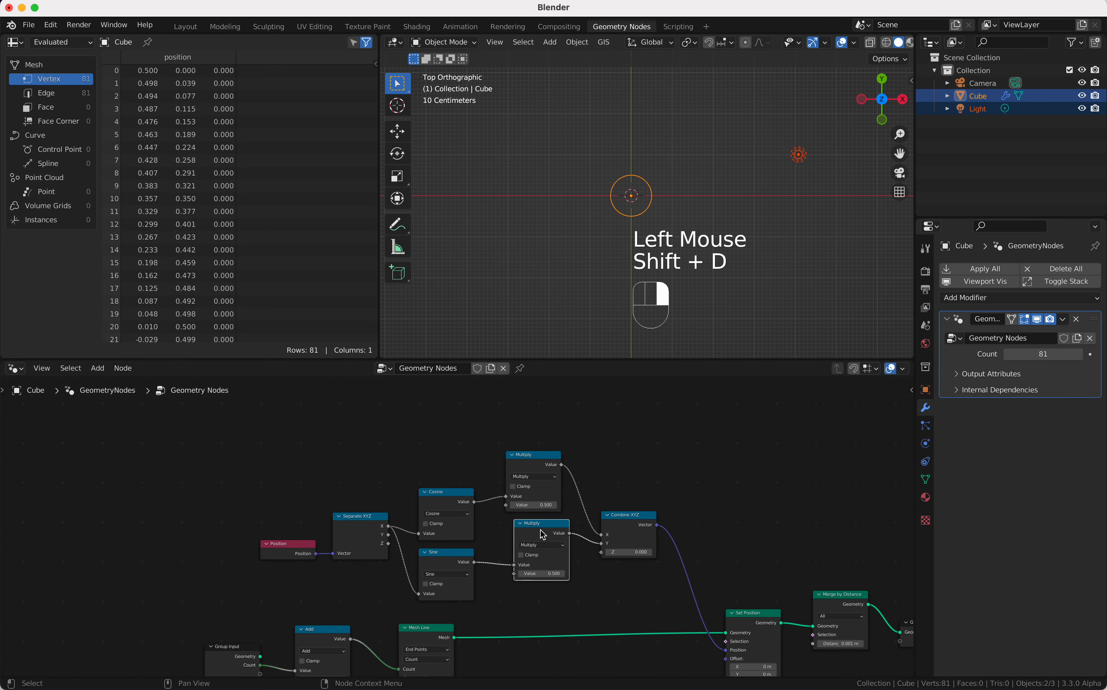
Duplicate Group Input above the Cosine node and connect the second value of both Multiply nodes to one new group input.
{"action": "scroll", "coordinate": [540, 530], "scroll_direction": "down", "scroll_amount": 3}
{"action": "scroll", "coordinate": [540, 530], "scroll_direction": "left", "scroll_amount": 1}
{"action": "left_click", "coordinate": [274, 597]}
{"action": "key", "text": "shift+d"}
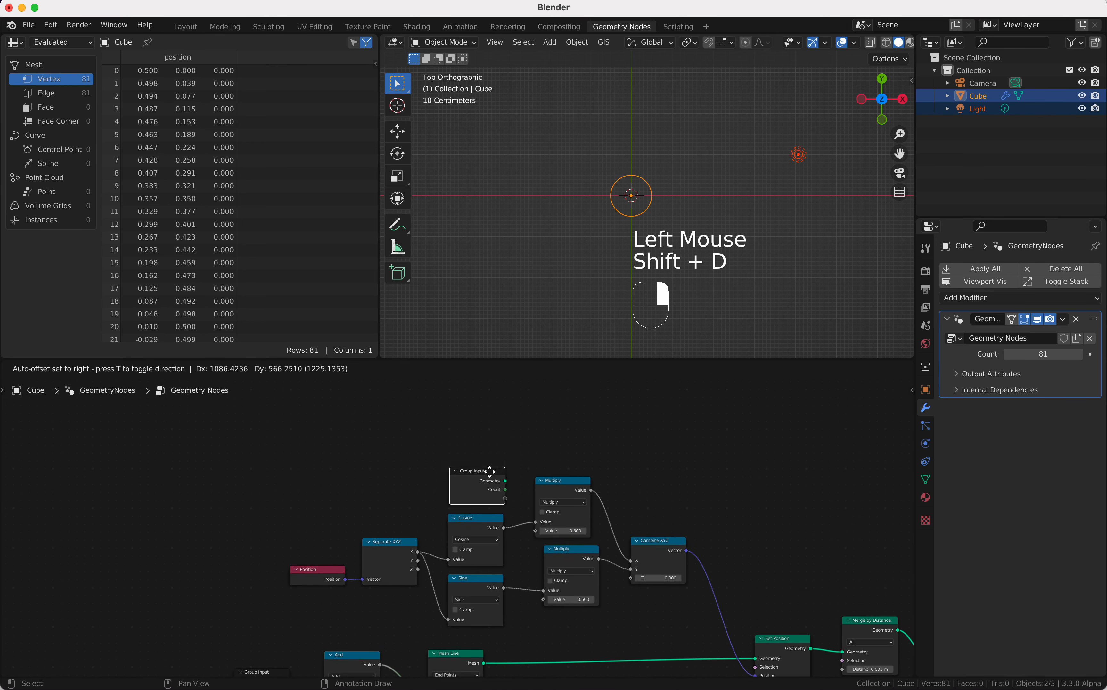
{"action": "left_click", "coordinate": [489, 473]}
{"action": "scroll", "coordinate": [520, 481], "scroll_direction": "down", "scroll_amount": 3}
{"action": "left_click_drag", "start_coordinate": [520, 481], "coordinate": [489, 447]}
{"action": "left_click_drag", "start_coordinate": [531, 550], "coordinate": [489, 448]}
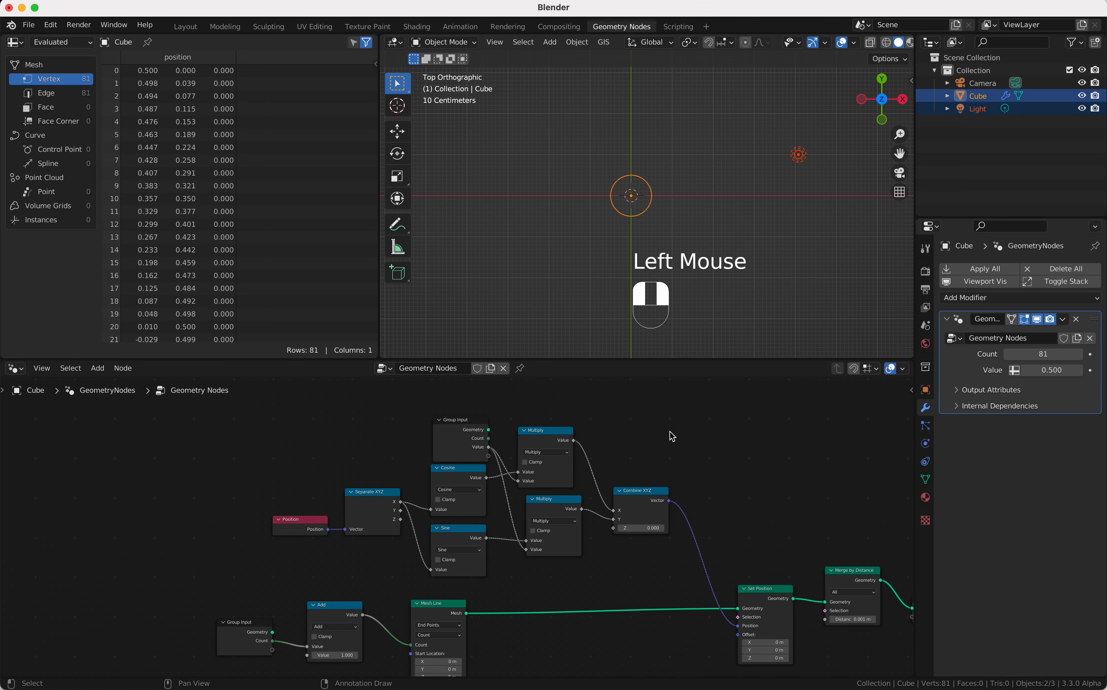
Rename the Value group input to Radius and set the modifier's Radius to 1.424.
{"action": "key", "text": "n"}
{"action": "left_click", "coordinate": [906, 480]}
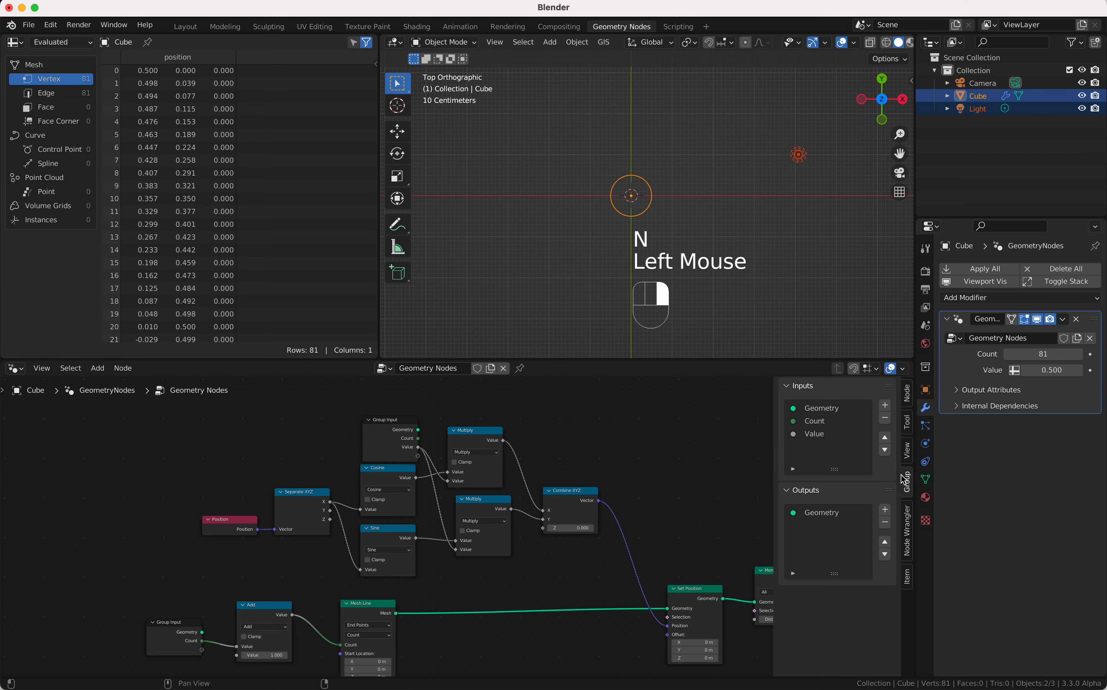
{"action": "left_click", "coordinate": [821, 441]}
{"action": "double_click", "coordinate": [821, 439]}
{"action": "type", "text": "R"}
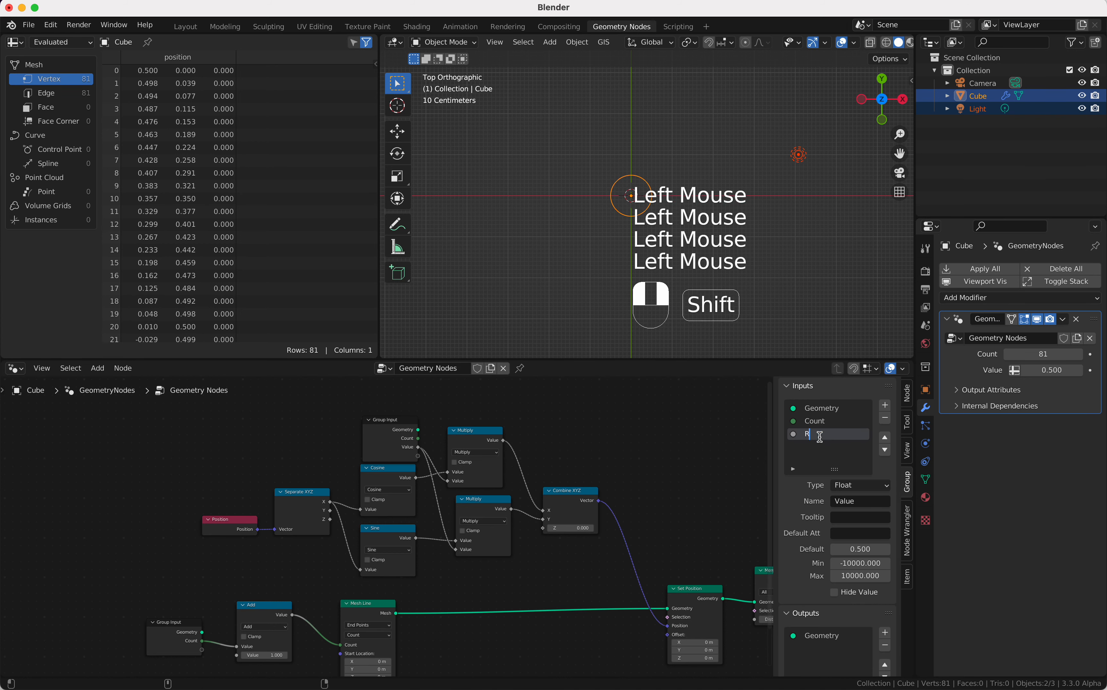
{"action": "type", "text": "adius"}
{"action": "key", "text": "Return"}
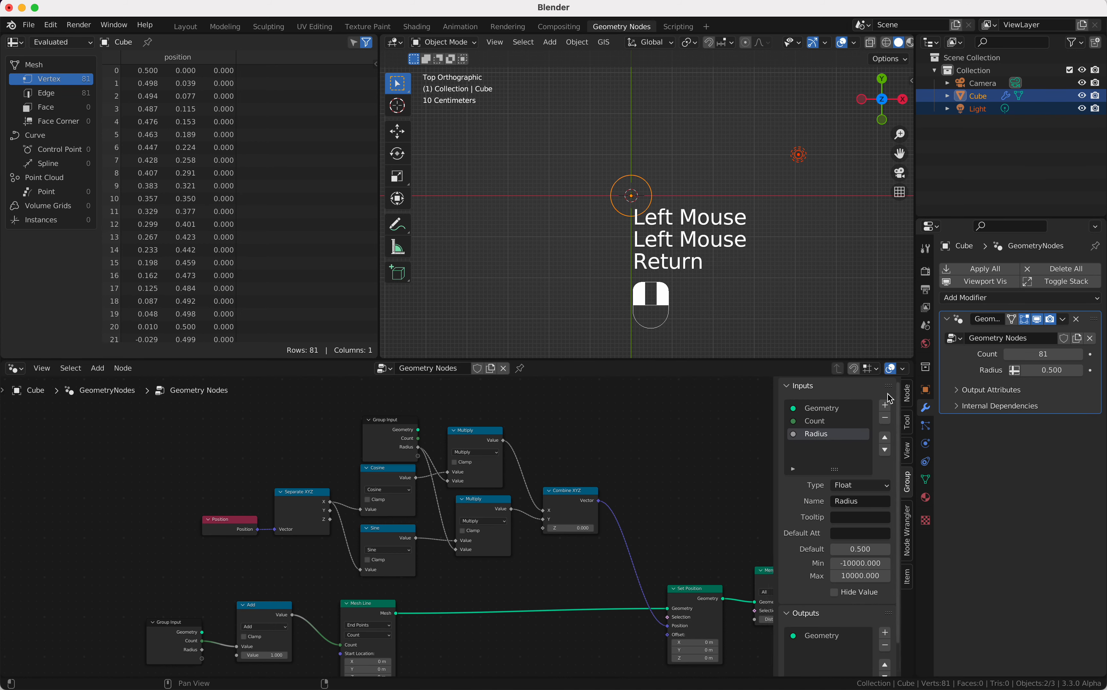
{"action": "scroll", "coordinate": [654, 219], "scroll_direction": "up", "scroll_amount": 2, "text": "super"}
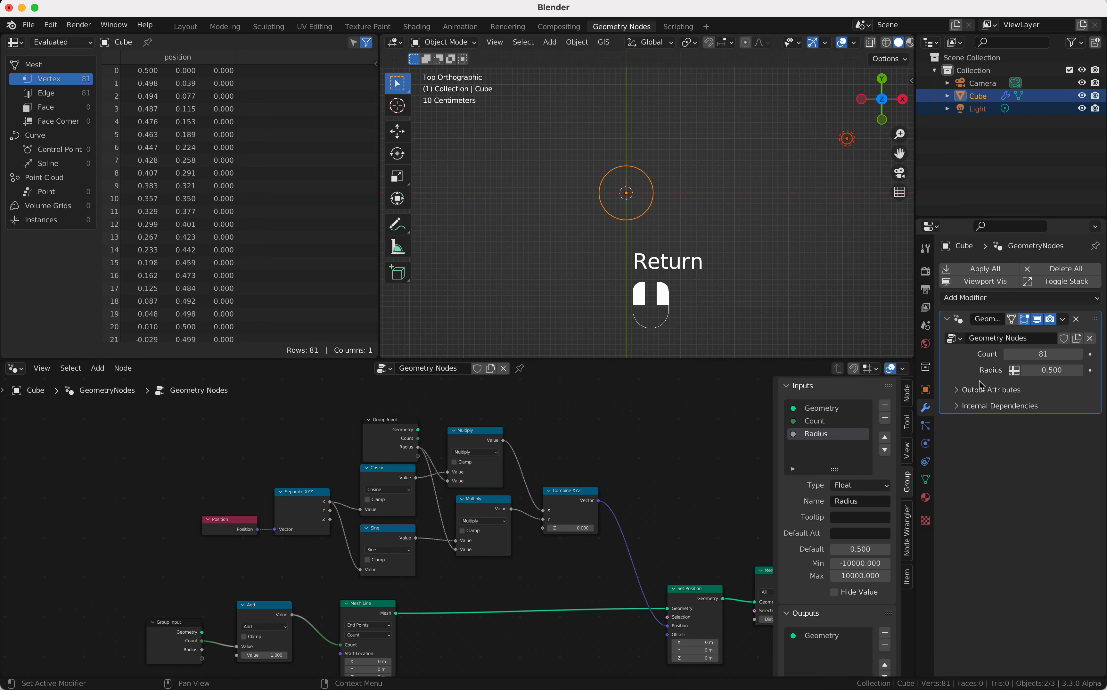
{"action": "left_click_drag", "start_coordinate": [1035, 370], "coordinate": [1084, 370], "text": "shift"}
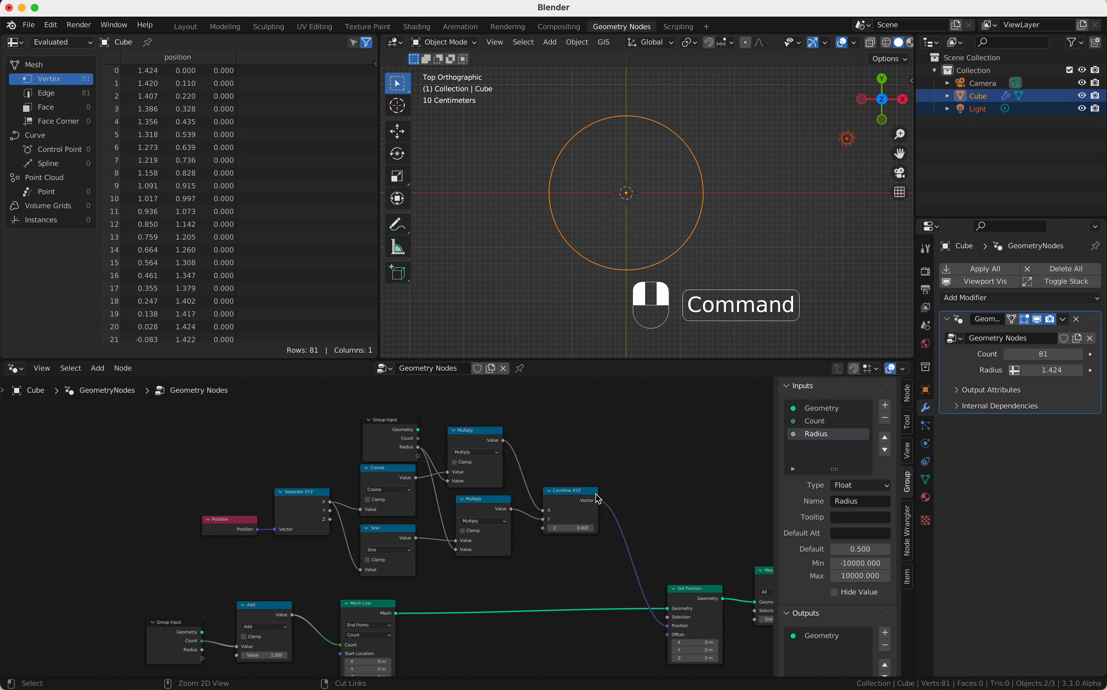
Rename the node group to Circle and enable its fake user.
{"action": "scroll", "coordinate": [595, 494], "scroll_direction": "down", "scroll_amount": 3, "text": "super"}
{"action": "left_click", "coordinate": [440, 365]}
{"action": "type", "text": "Circle"}
{"action": "key", "text": "Return"}
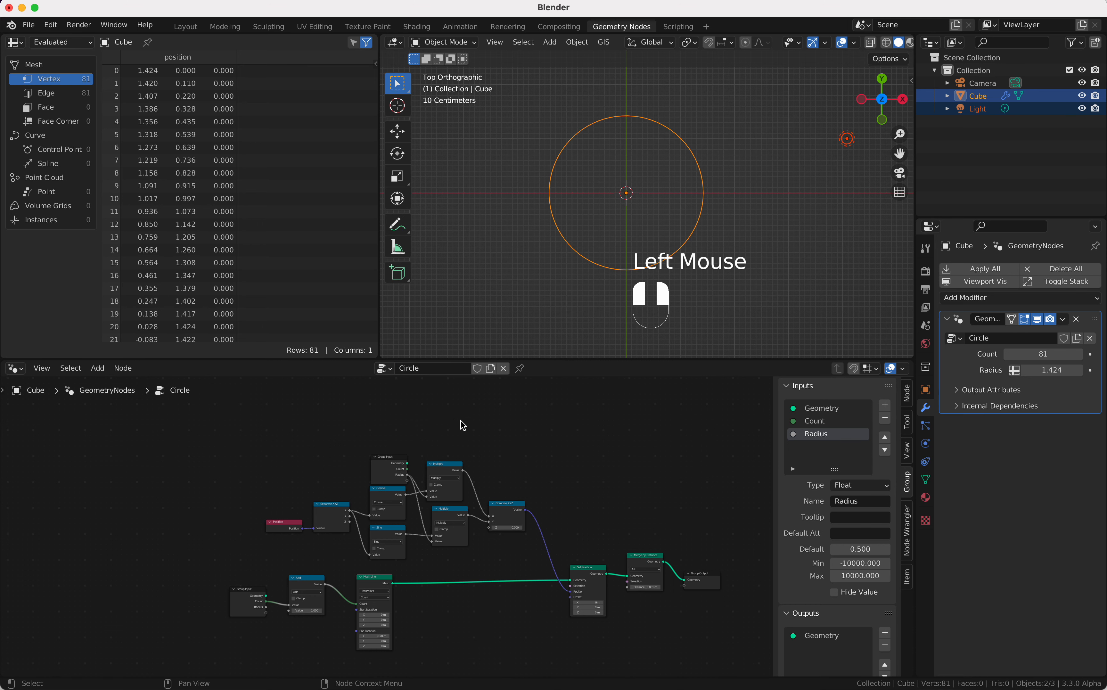
{"action": "scroll", "coordinate": [506, 471], "scroll_direction": "down", "scroll_amount": 2}
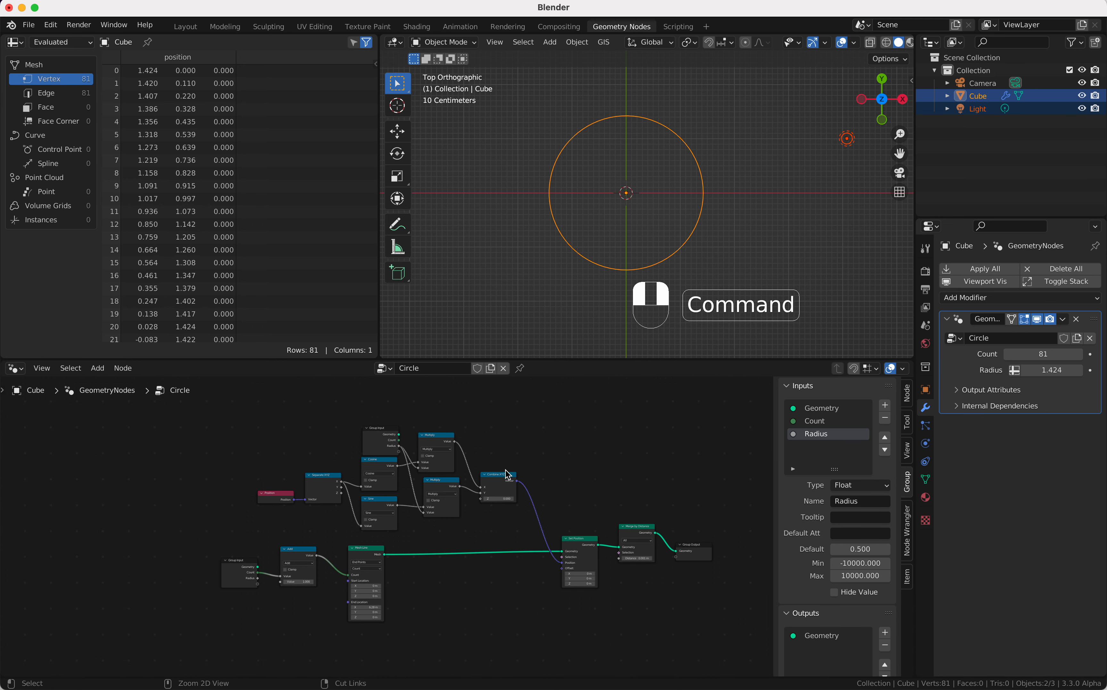
{"action": "left_click", "coordinate": [477, 369], "text": "super"}
Save the file as circle^.blend in the Downloads folder.
{"action": "key", "text": "super+s"}
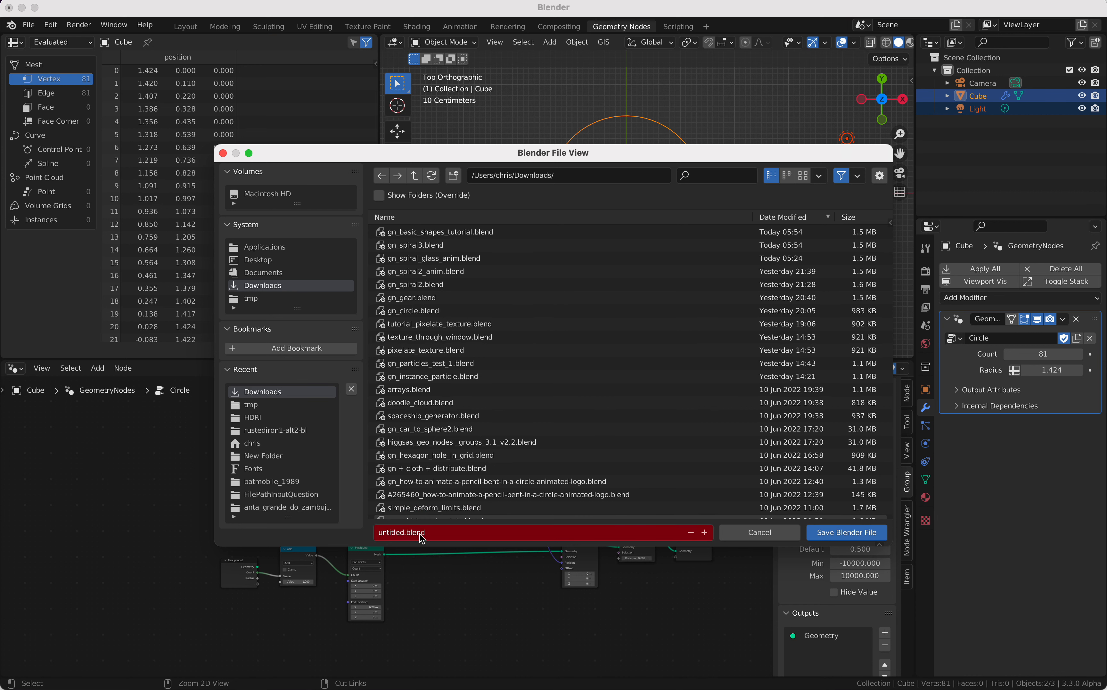
{"action": "left_click", "coordinate": [397, 532]}
{"action": "type", "text": "circle^"}
{"action": "left_click", "coordinate": [837, 533]}
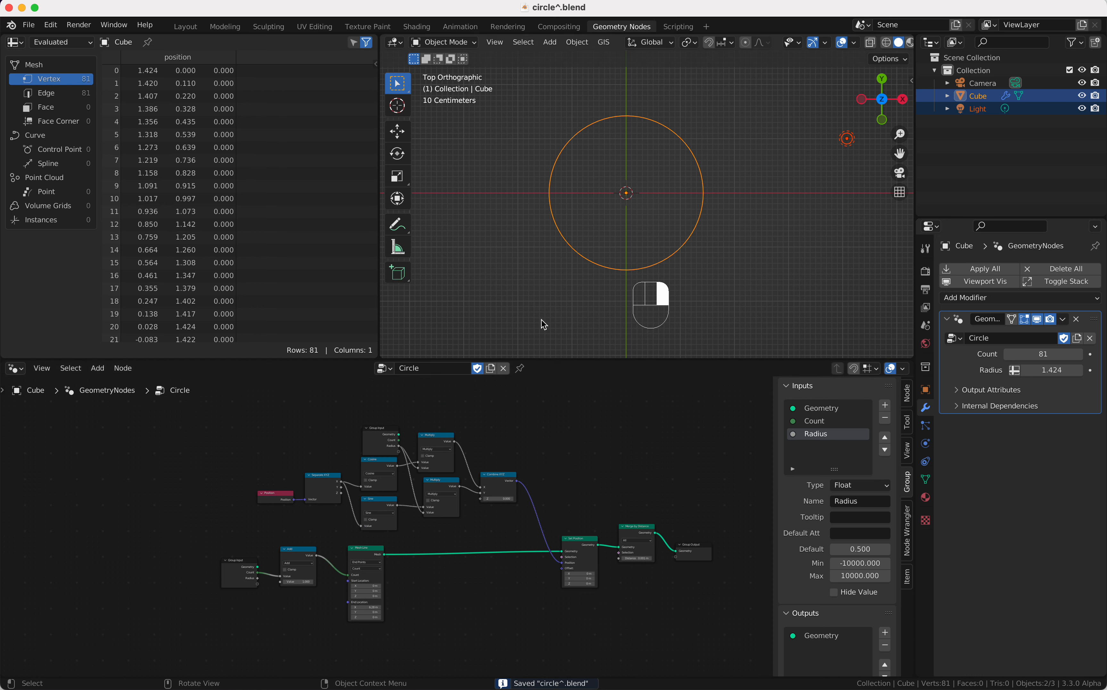
{"action": "key", "text": "super+s"}
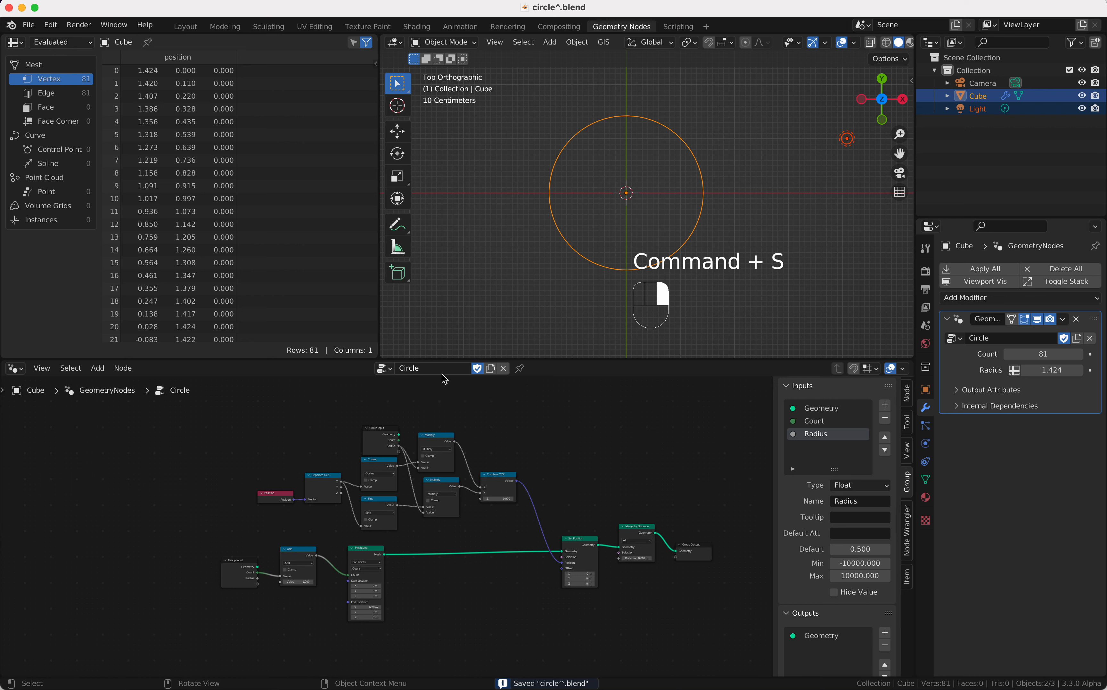
Unlink the Circle node group from the modifier and create a new geometry node group.
{"action": "left_click", "coordinate": [384, 370]}
{"action": "left_click", "coordinate": [384, 372]}
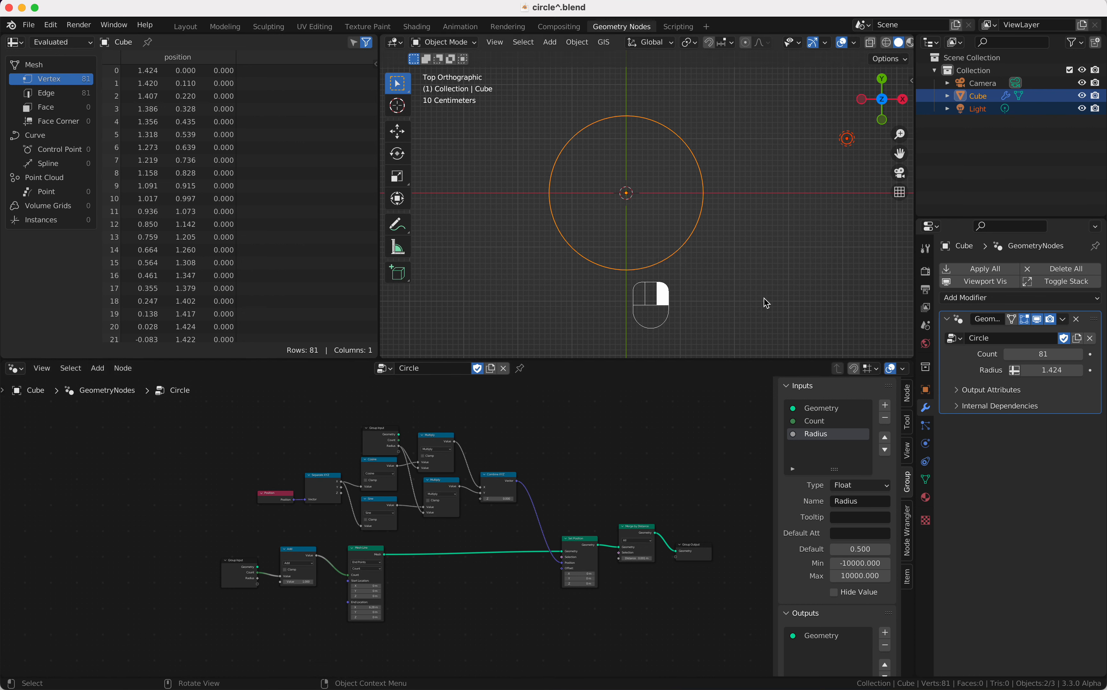
{"action": "left_click", "coordinate": [505, 369]}
{"action": "left_click", "coordinate": [475, 370]}
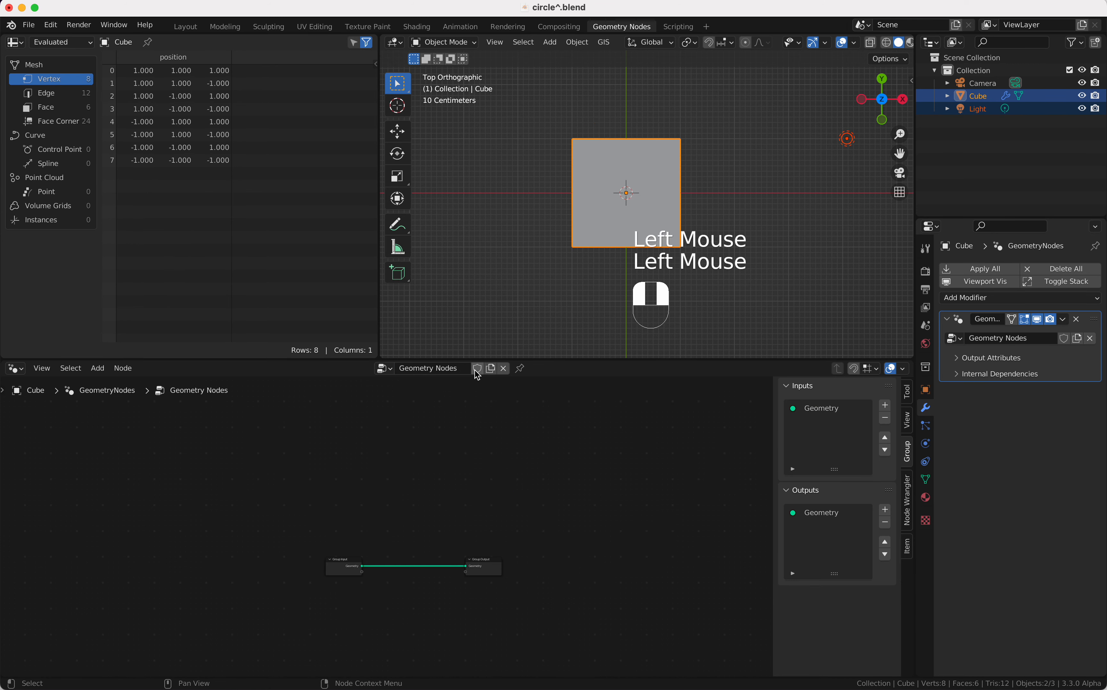
Move Group Input and Group Output apart and remove the Geometry link between them.
{"action": "scroll", "coordinate": [442, 462], "scroll_direction": "up", "scroll_amount": 4, "text": "super"}
{"action": "scroll", "coordinate": [442, 462], "scroll_direction": "down", "scroll_amount": 3}
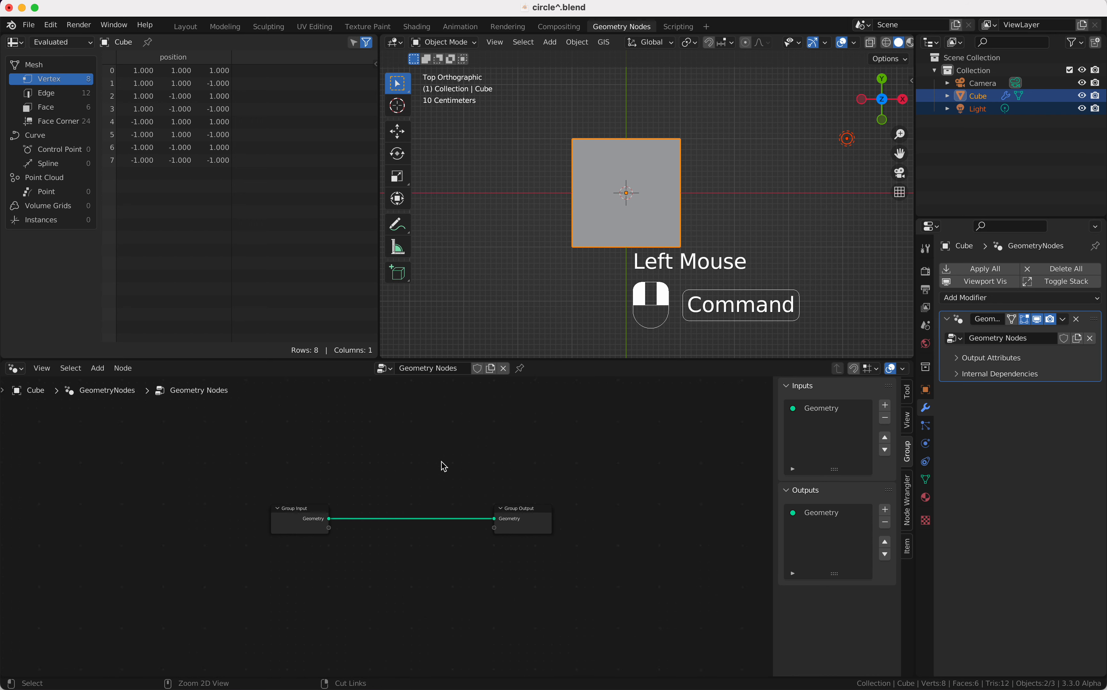
{"action": "scroll", "coordinate": [442, 462], "scroll_direction": "up", "scroll_amount": 2, "text": "super"}
{"action": "scroll", "coordinate": [441, 462], "scroll_direction": "up", "scroll_amount": 1, "text": "super"}
{"action": "left_click_drag", "start_coordinate": [290, 504], "coordinate": [221, 502]}
{"action": "left_click_drag", "start_coordinate": [613, 509], "coordinate": [670, 490]}
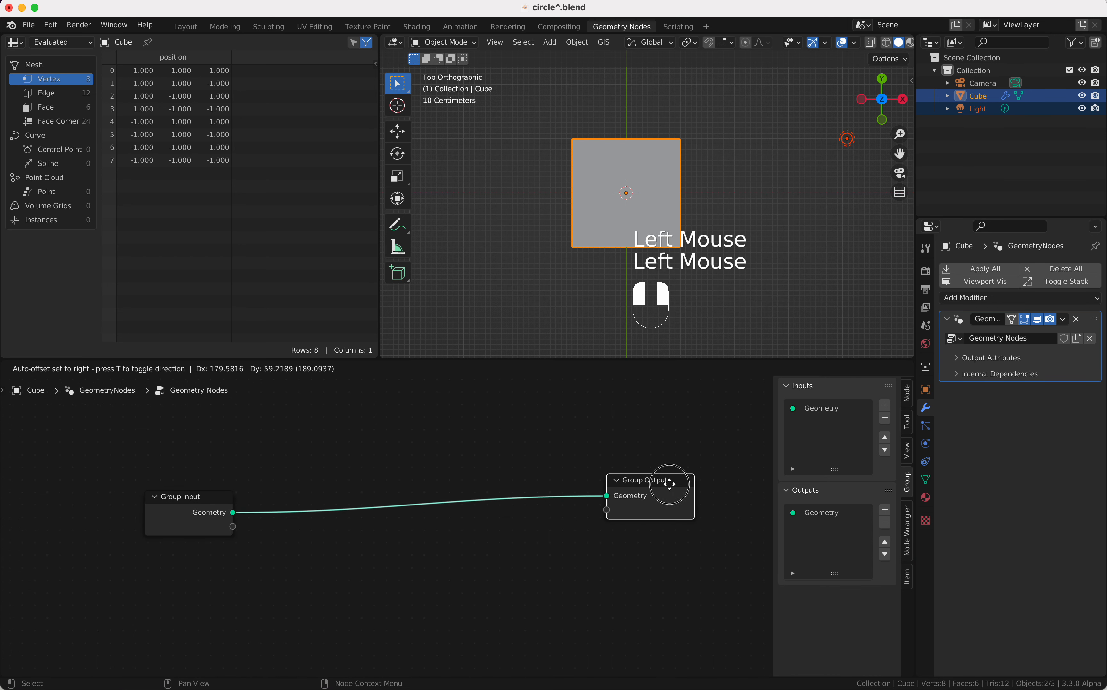
{"action": "left_click", "coordinate": [562, 512]}
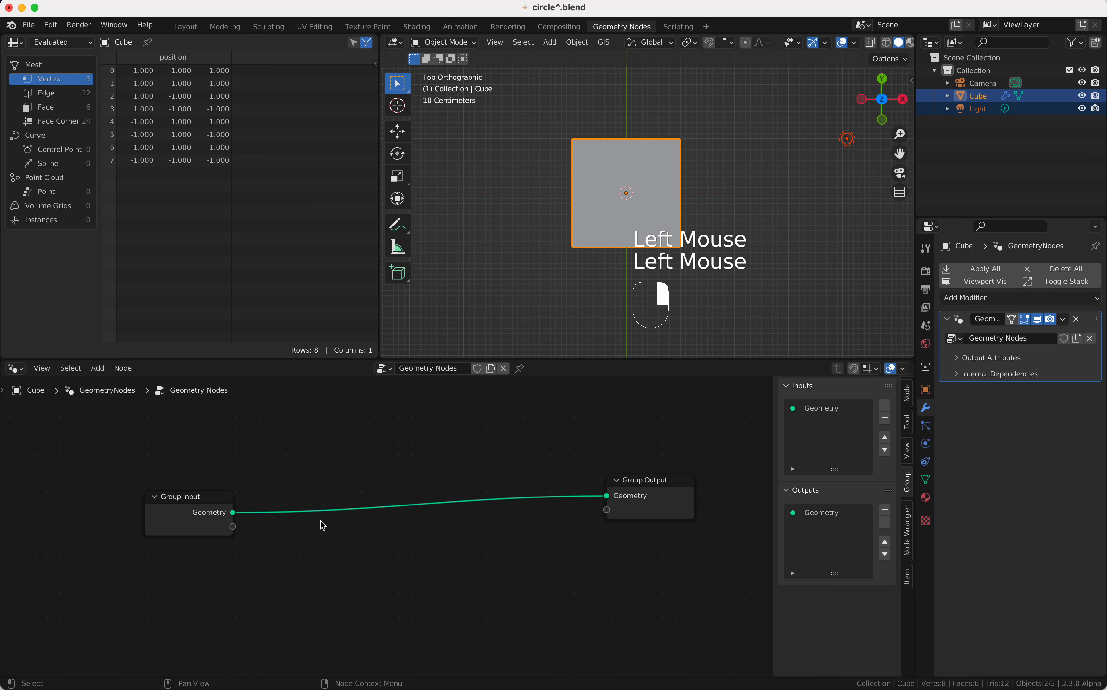
{"action": "left_click_drag", "start_coordinate": [610, 498], "coordinate": [502, 514]}
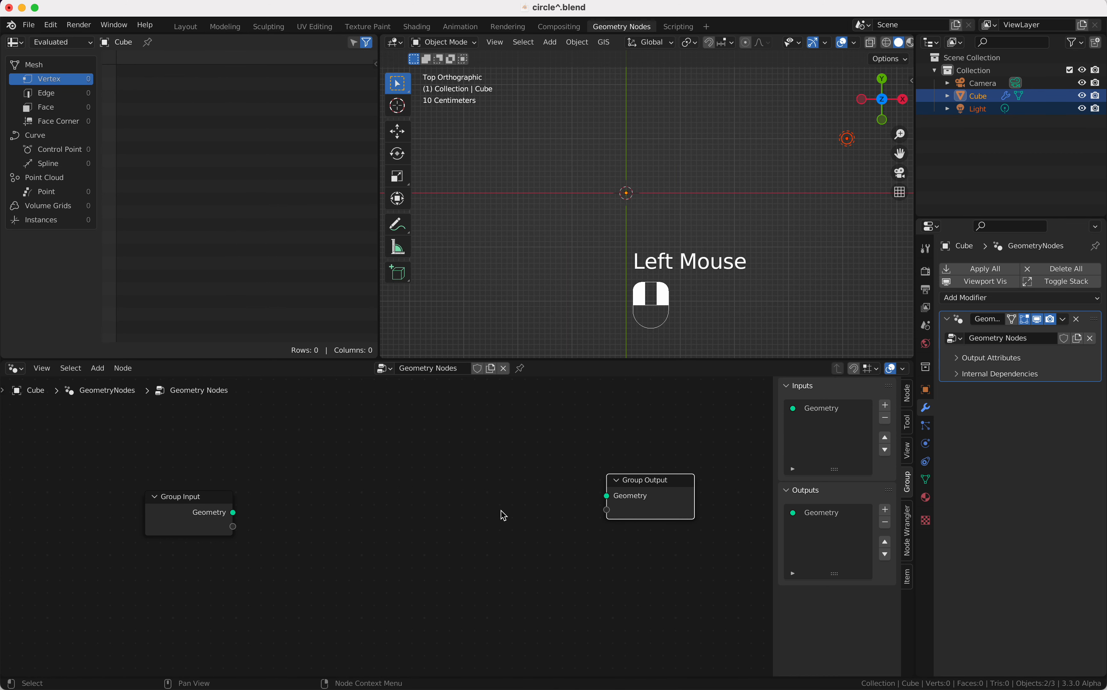
Add the Circle node group to the new tree and connect its Geometry output to the Group Output node.
{"action": "key", "text": "shift+a"}
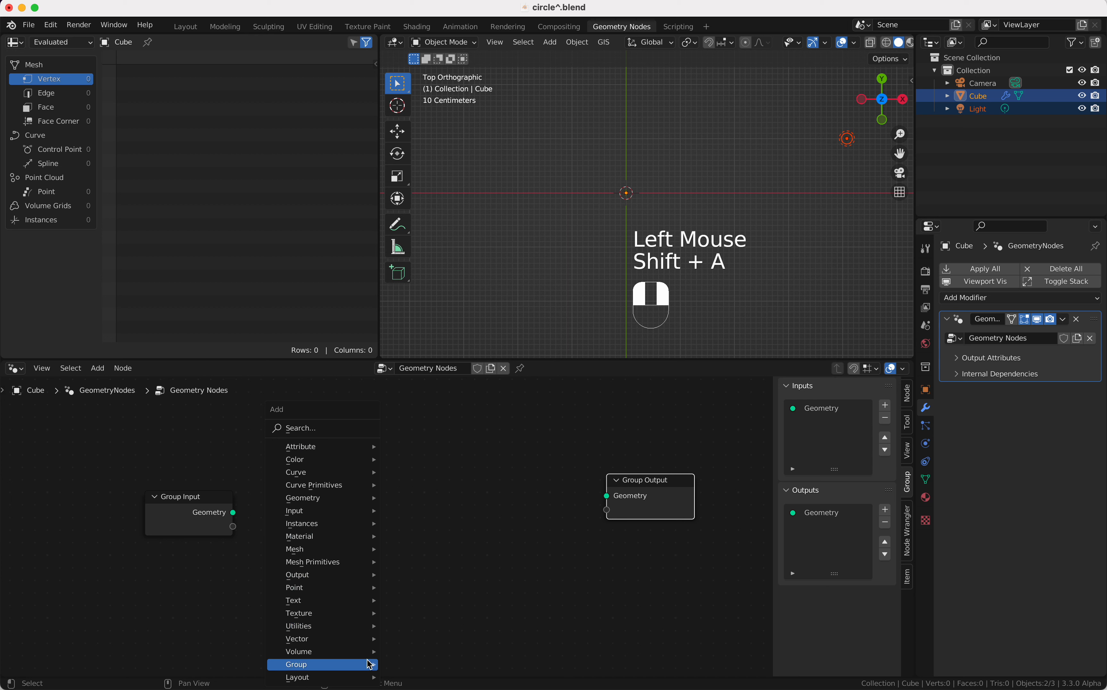
{"action": "mouse_move", "coordinate": [367, 664]}
{"action": "left_click", "coordinate": [429, 667]}
{"action": "left_click", "coordinate": [332, 450]}
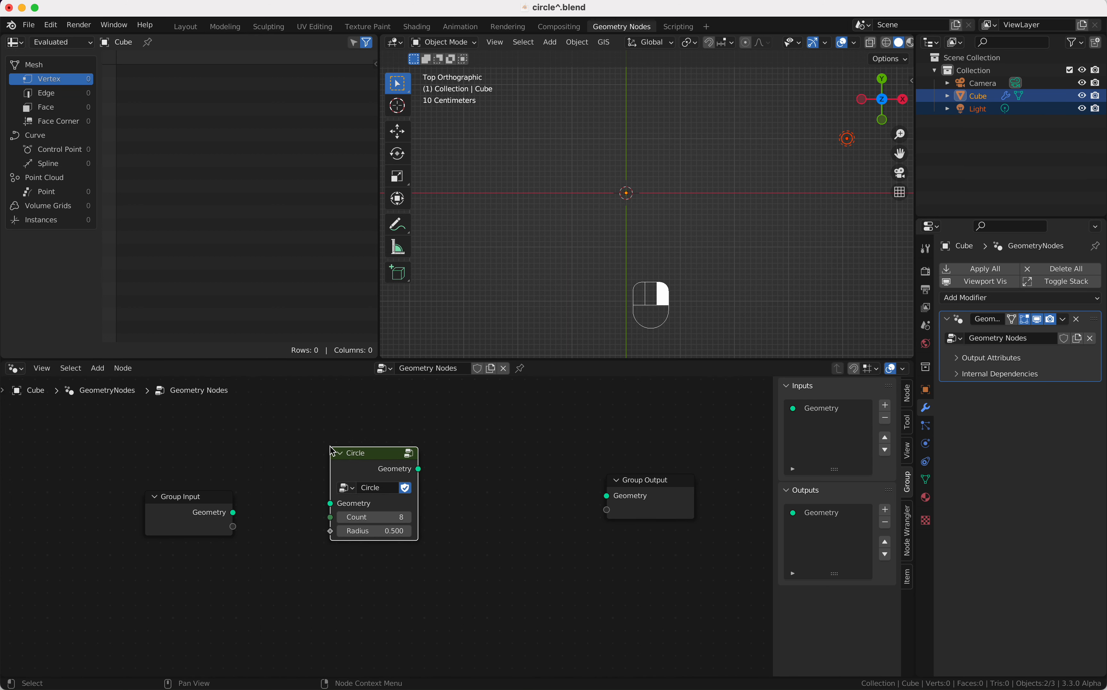
{"action": "left_click_drag", "start_coordinate": [417, 469], "coordinate": [614, 503]}
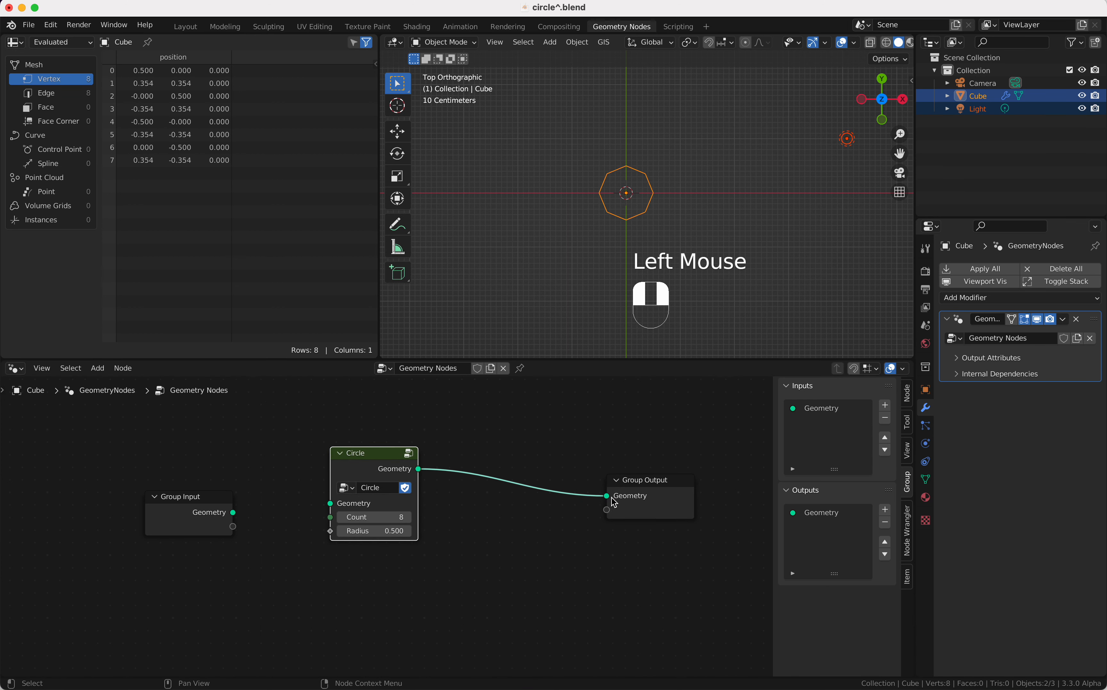
Enlarge the node editor area and spread the Group Input, Circle and Group Output nodes apart.
{"action": "scroll", "coordinate": [676, 167], "scroll_direction": "up", "scroll_amount": 4, "text": "super"}
{"action": "scroll", "coordinate": [677, 167], "scroll_direction": "up", "scroll_amount": 3, "text": "shift"}
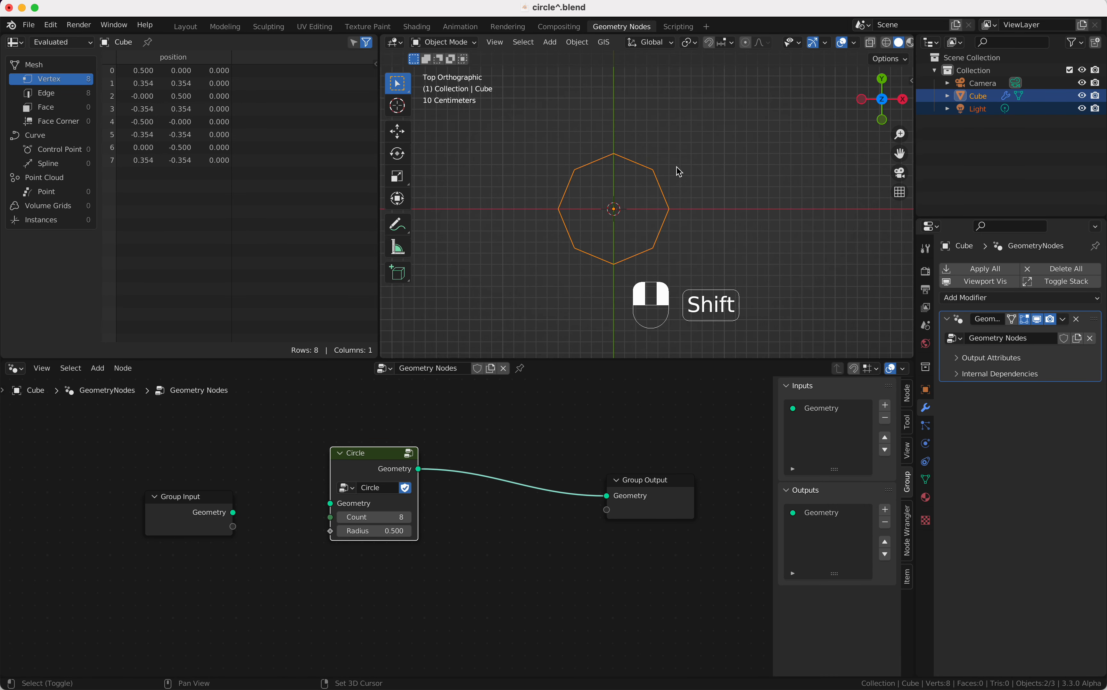
{"action": "right_click", "coordinate": [658, 442], "text": "super"}
{"action": "left_click_drag", "start_coordinate": [659, 487], "coordinate": [672, 488]}
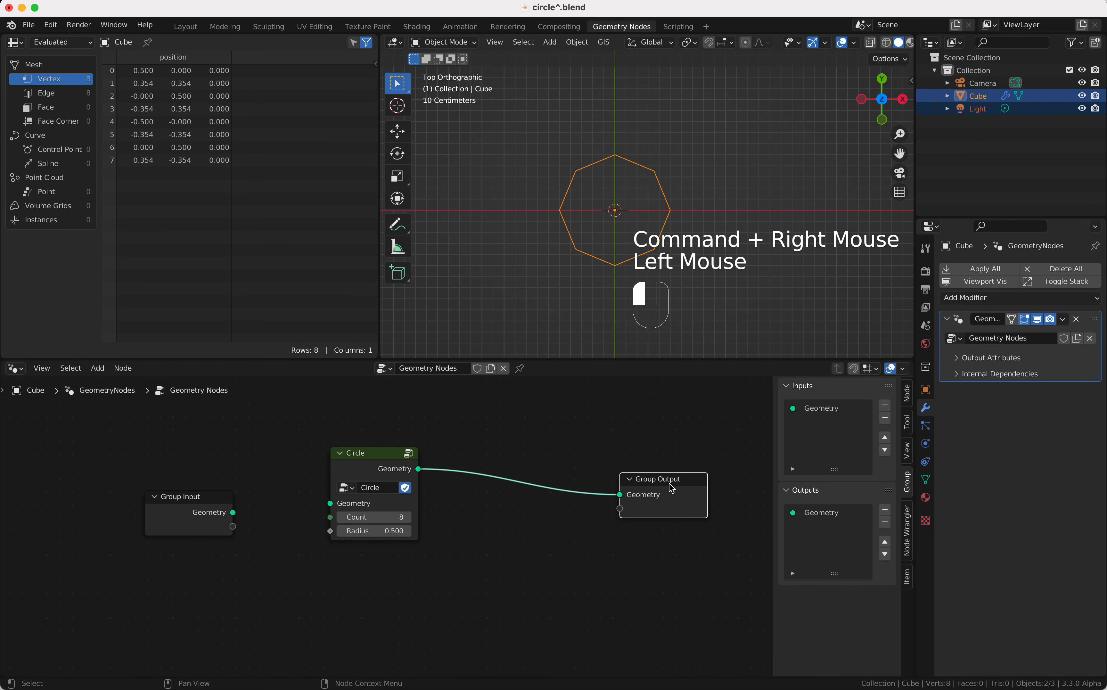
{"action": "left_click", "coordinate": [725, 432]}
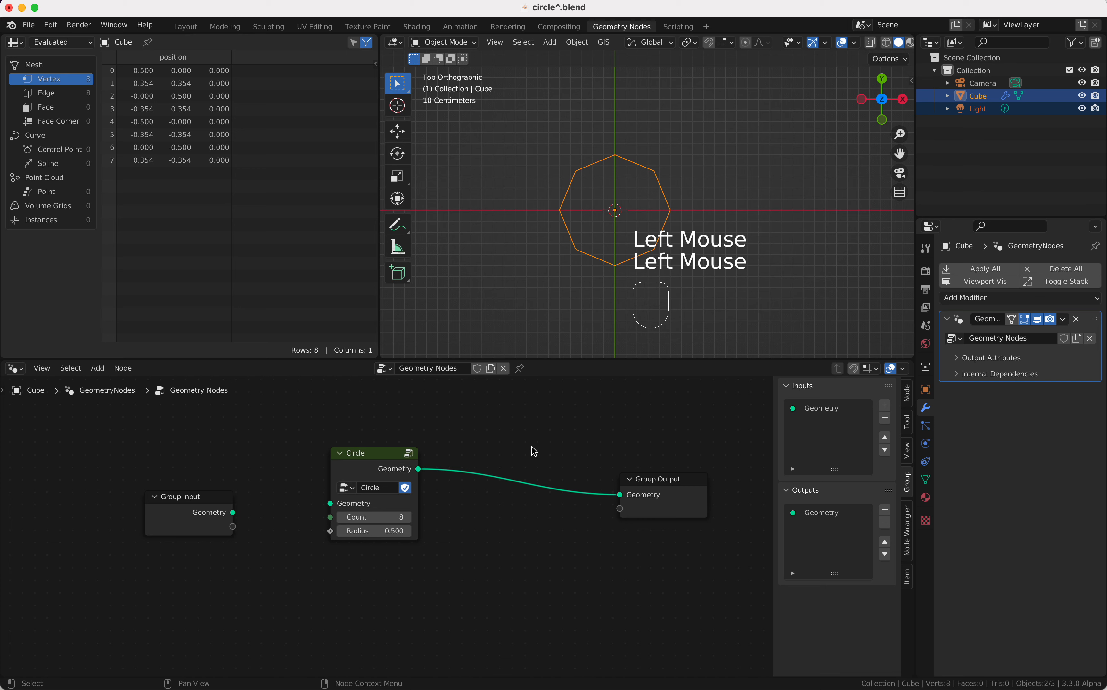
{"action": "scroll", "coordinate": [534, 451], "scroll_direction": "down", "scroll_amount": 2, "text": "super"}
{"action": "left_click_drag", "start_coordinate": [561, 358], "coordinate": [565, 321]}
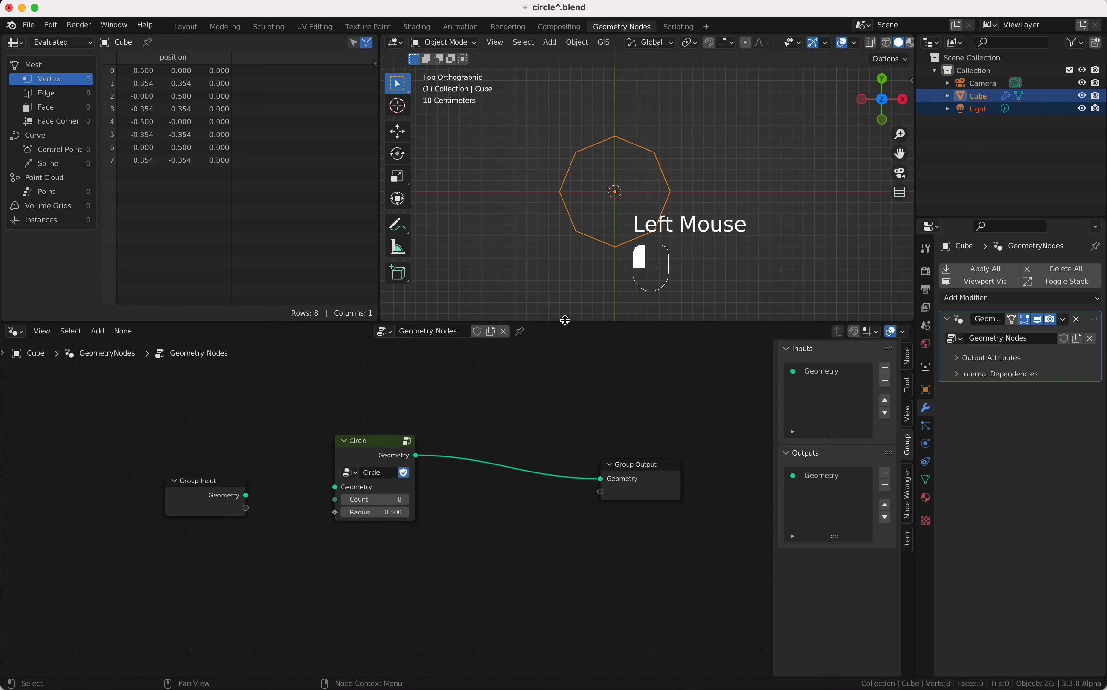
{"action": "left_click_drag", "start_coordinate": [215, 482], "coordinate": [169, 482]}
{"action": "left_click_drag", "start_coordinate": [363, 440], "coordinate": [295, 448]}
Annotate the viewport with arrows pointing inward from three alternate corners of the octagon.
{"action": "key", "text": "d"}
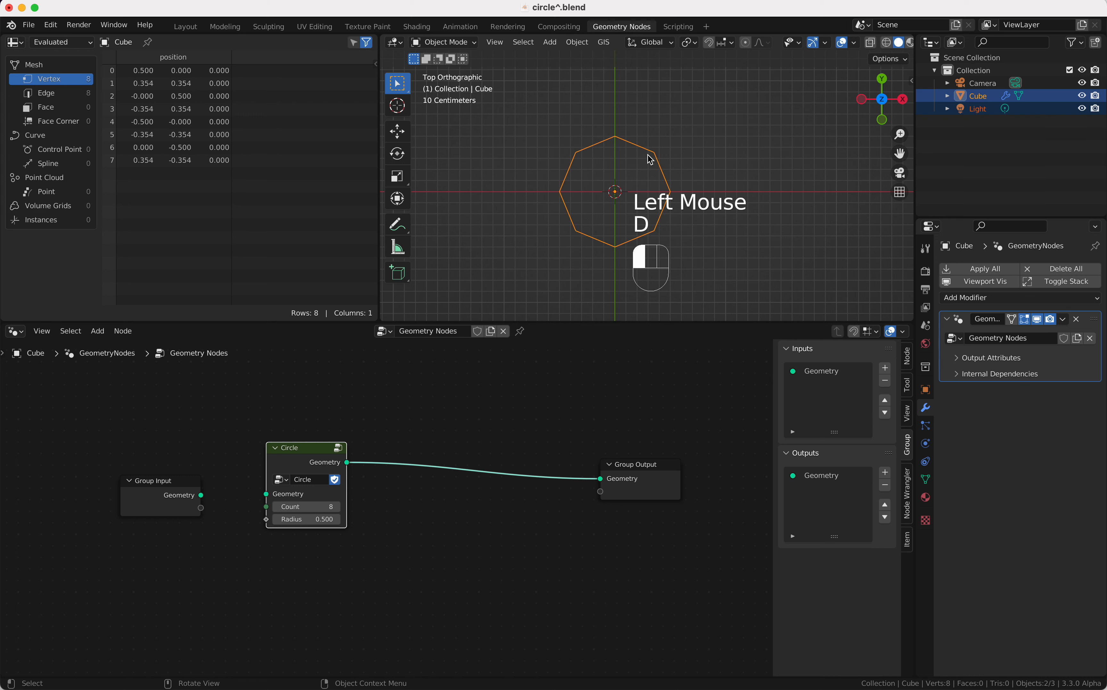
{"action": "mouse_move", "coordinate": [656, 151]}
{"action": "left_mouse_down"}
{"action": "mouse_move", "coordinate": [638, 164]}
{"action": "mouse_move", "coordinate": [646, 170]}
{"action": "left_mouse_up"}
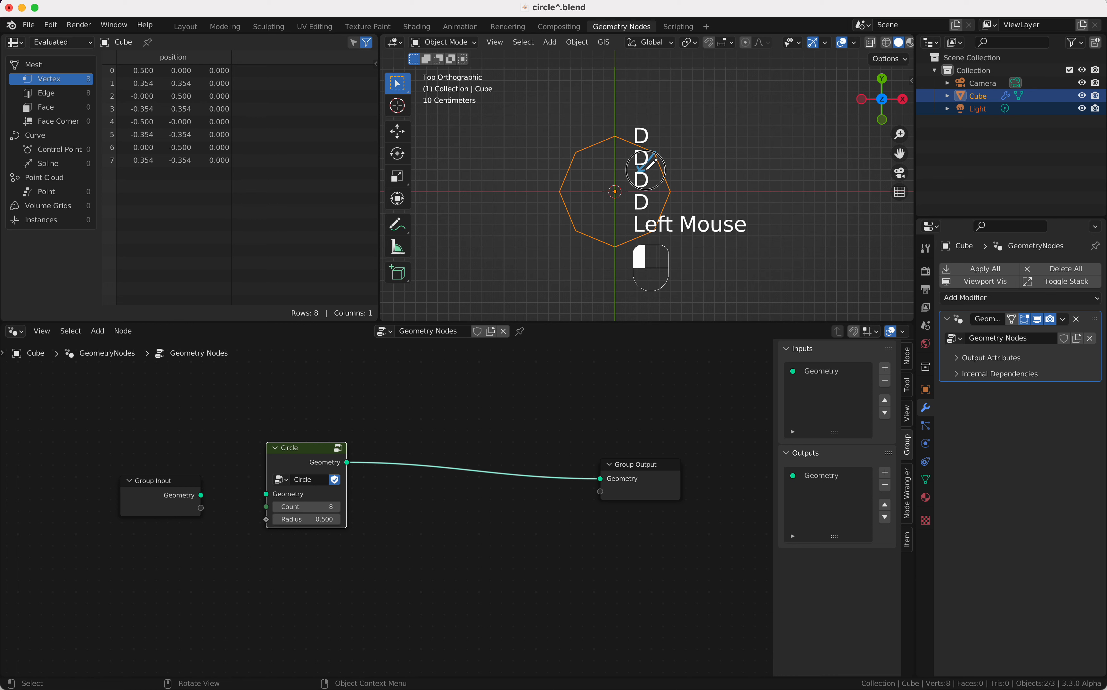
{"action": "mouse_move", "coordinate": [572, 157]}
{"action": "left_mouse_down"}
{"action": "mouse_move", "coordinate": [597, 172]}
{"action": "mouse_move", "coordinate": [595, 160]}
{"action": "left_mouse_up"}
{"action": "mouse_move", "coordinate": [579, 227]}
{"action": "left_mouse_down"}
{"action": "mouse_move", "coordinate": [593, 209]}
{"action": "mouse_move", "coordinate": [594, 224]}
{"action": "left_mouse_up"}
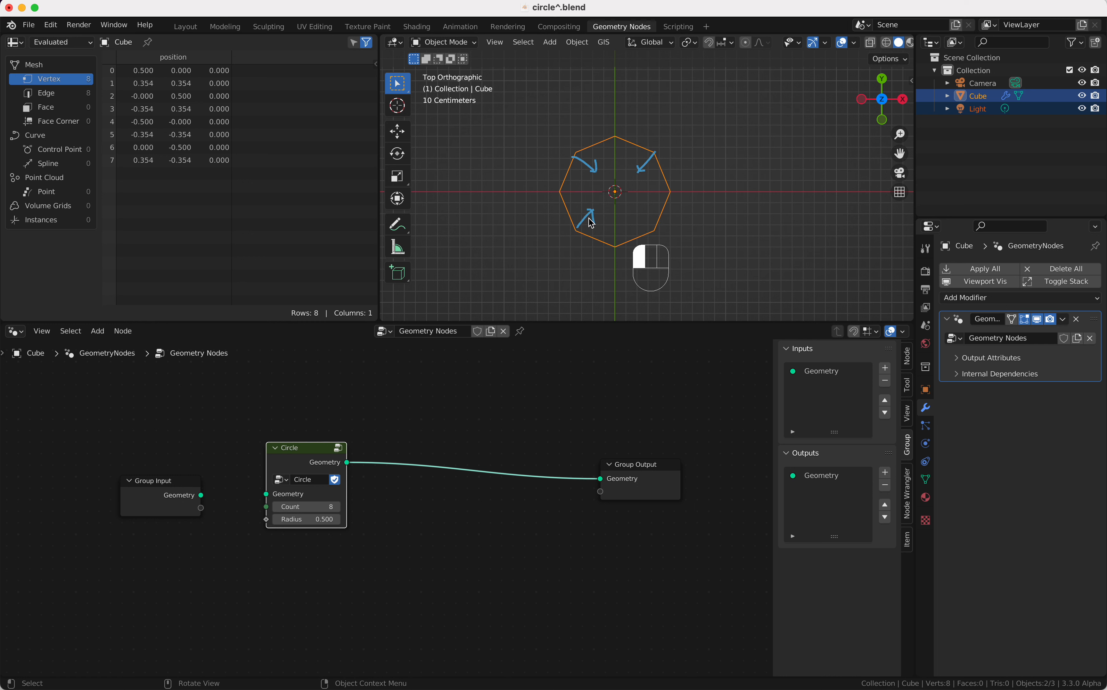
Hide the node editor's sidebar and widen the gap between the Circle and Group Output nodes.
{"action": "left_click_drag", "start_coordinate": [188, 489], "coordinate": [117, 495]}
{"action": "left_click_drag", "start_coordinate": [290, 461], "coordinate": [228, 475]}
{"action": "left_click_drag", "start_coordinate": [637, 472], "coordinate": [680, 460]}
{"action": "key", "text": "n"}
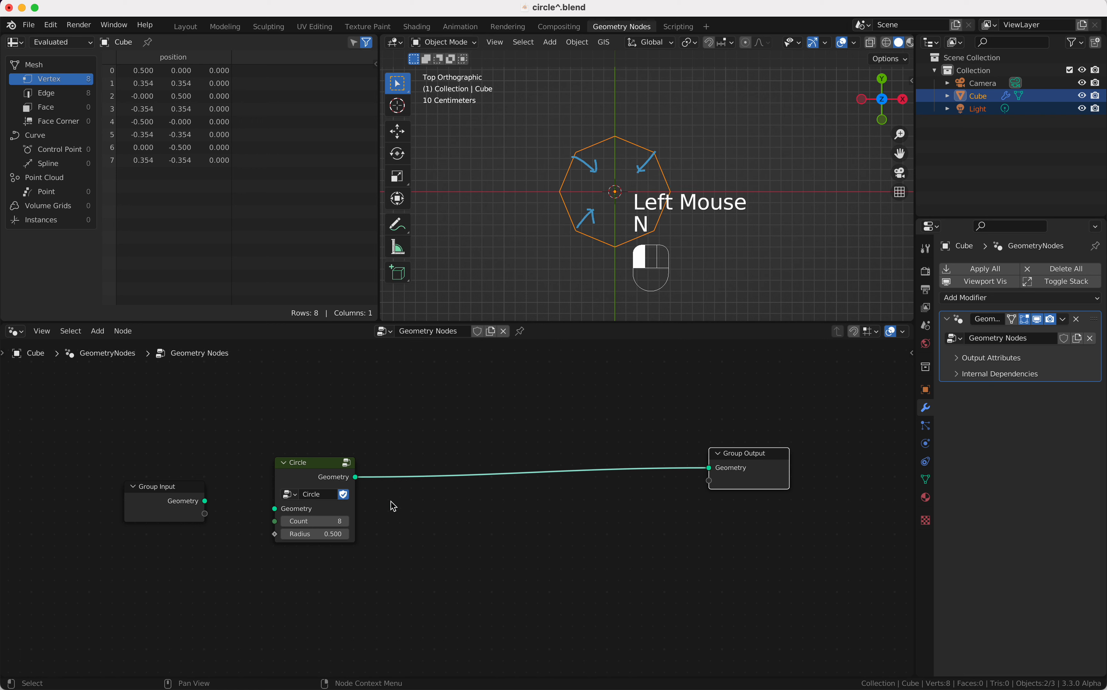
{"action": "left_click_drag", "start_coordinate": [318, 467], "coordinate": [304, 470]}
{"action": "left_click_drag", "start_coordinate": [719, 456], "coordinate": [763, 480]}
Add an Index node above the Circle node.
{"action": "key", "text": "shift+a"}
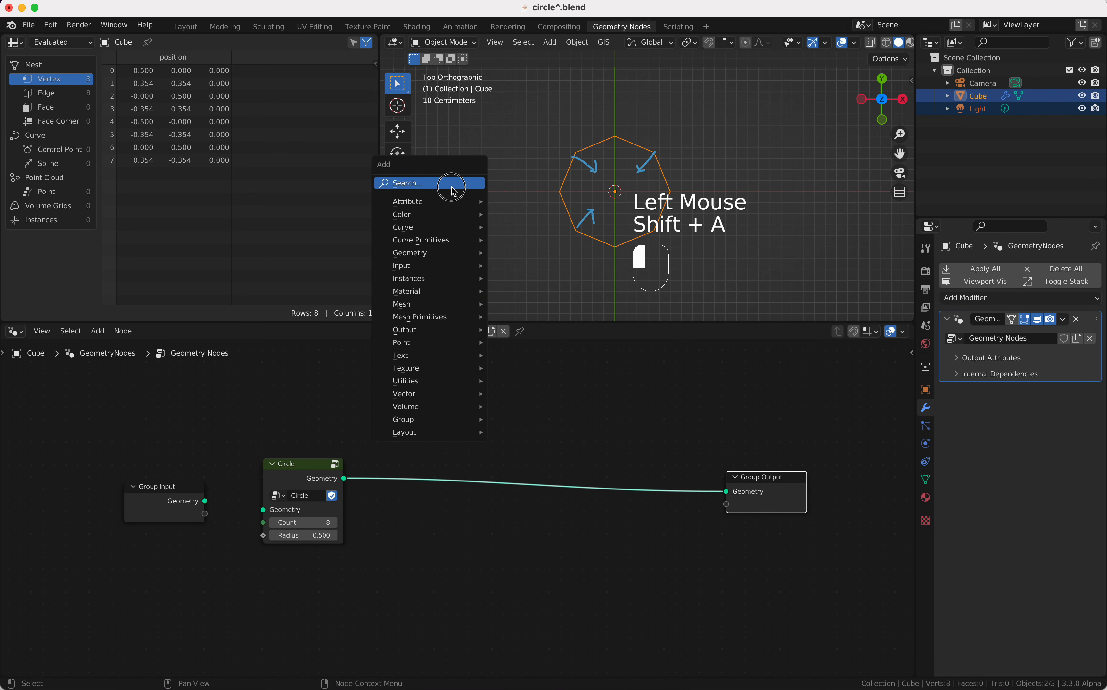
{"action": "left_click", "coordinate": [451, 186]}
{"action": "type", "text": "ind"}
{"action": "key", "text": "Return"}
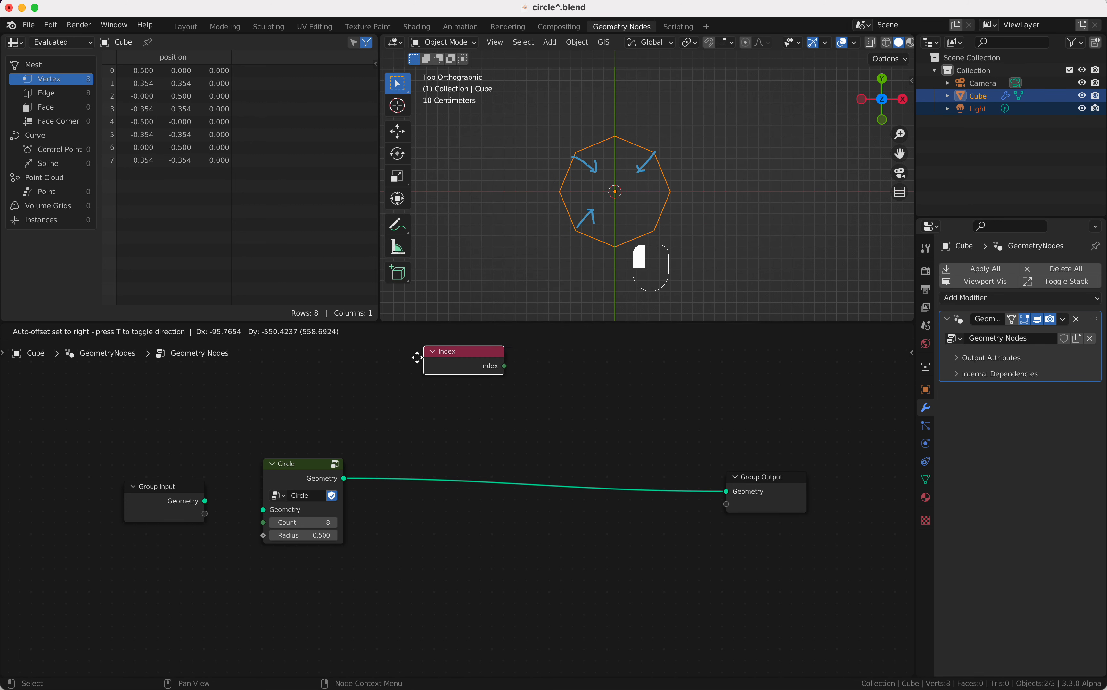
{"action": "left_click", "coordinate": [271, 401]}
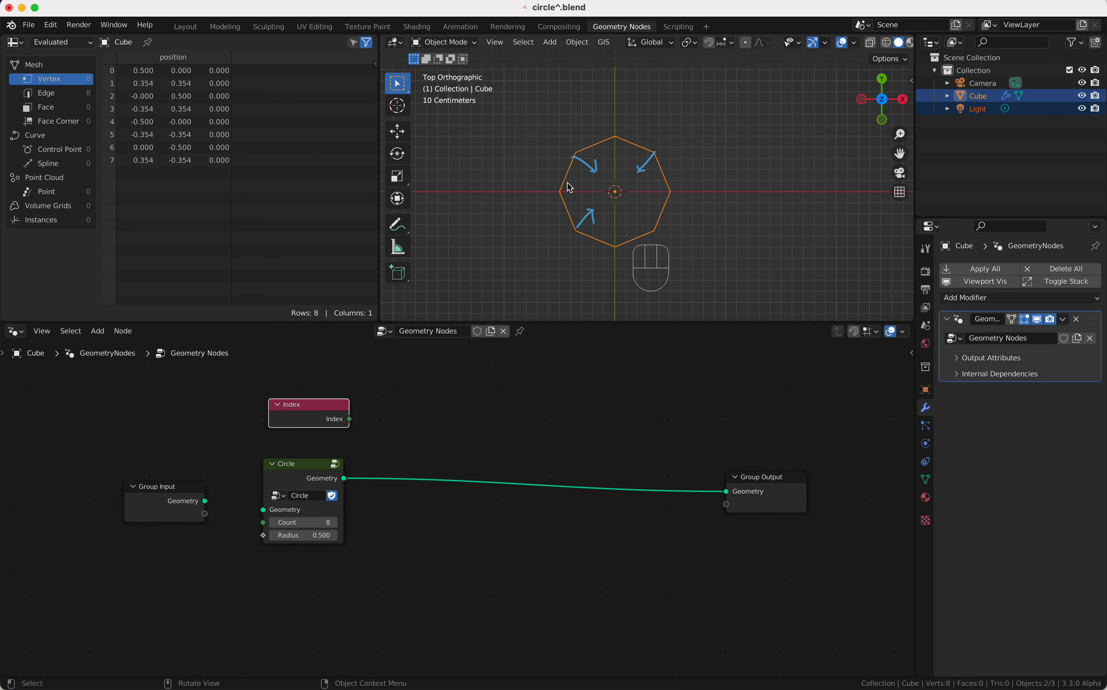
Make more room between the nodes and insert a Set Position node on the link between Circle and Group Output.
{"action": "scroll", "coordinate": [498, 402], "scroll_direction": "down", "scroll_amount": 3, "text": "super"}
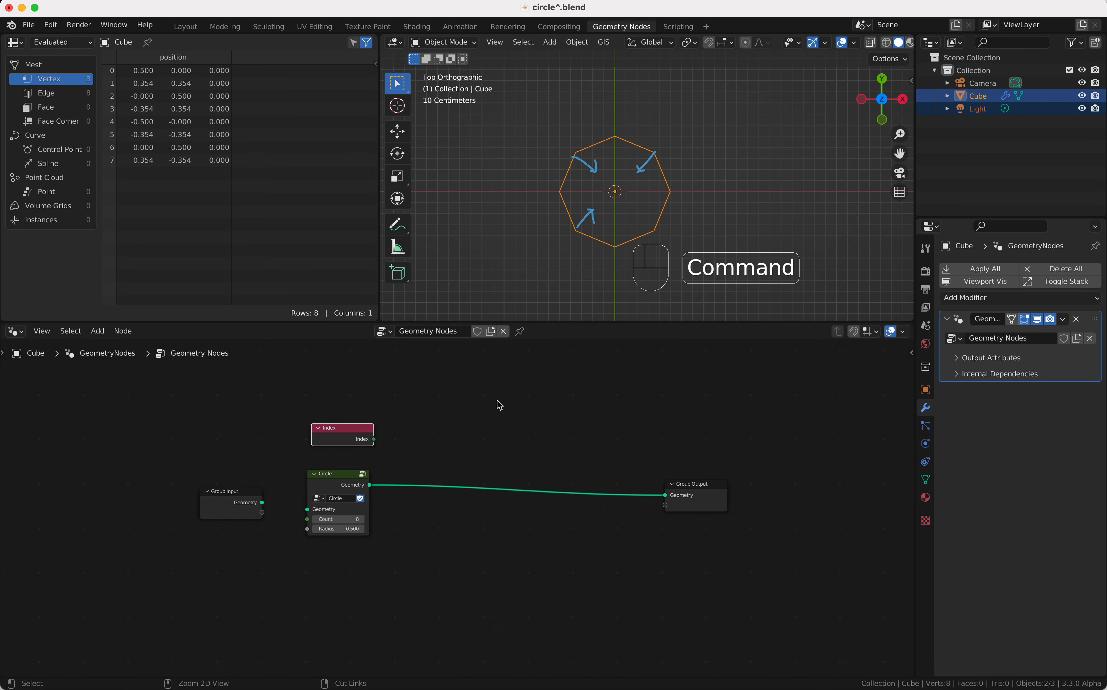
{"action": "scroll", "coordinate": [499, 402], "scroll_direction": "up", "scroll_amount": 1}
{"action": "left_click_drag", "start_coordinate": [327, 500], "coordinate": [325, 507]}
{"action": "left_click_drag", "start_coordinate": [690, 512], "coordinate": [740, 513]}
{"action": "left_click_drag", "start_coordinate": [326, 452], "coordinate": [330, 418]}
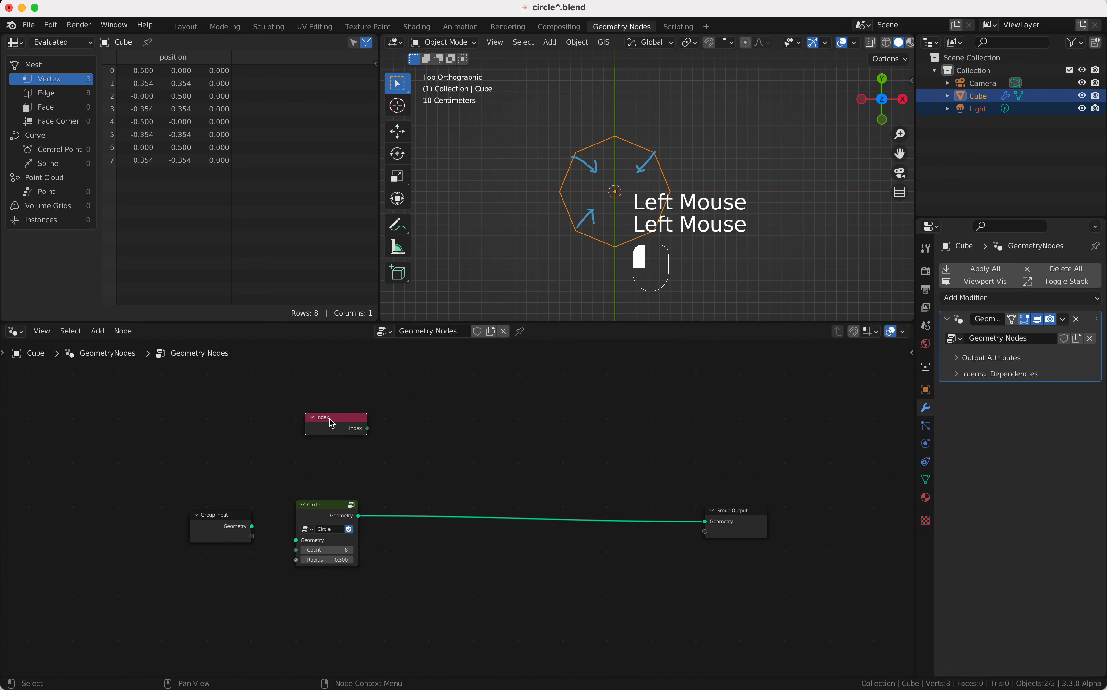
{"action": "key", "text": "shift+a"}
{"action": "type", "text": "set pos"}
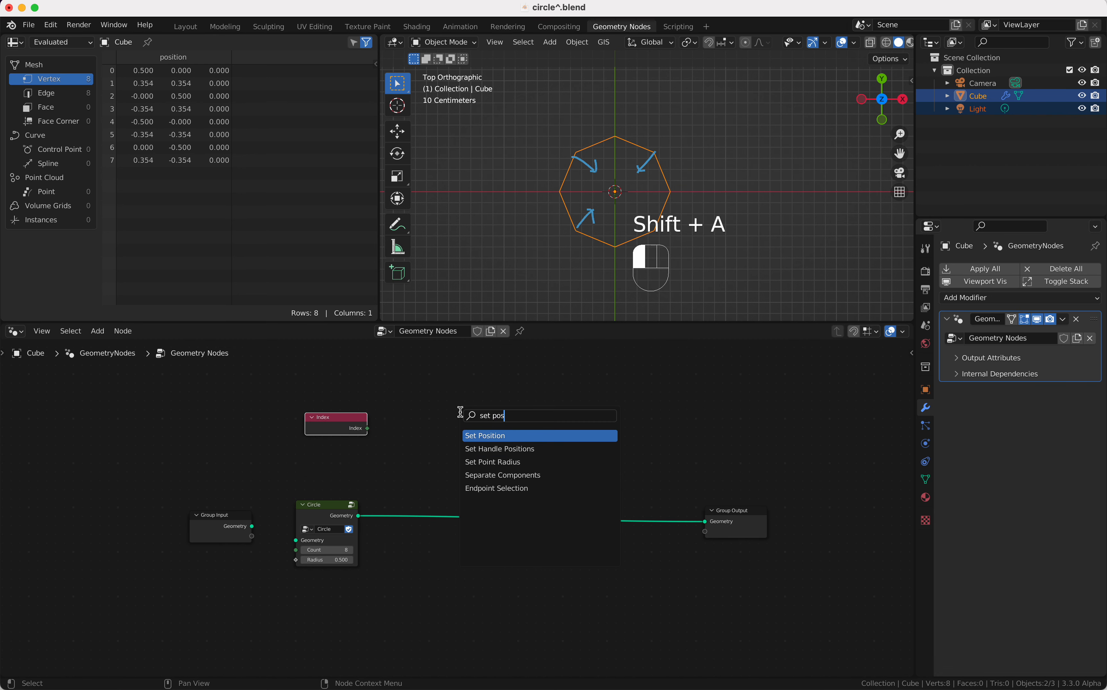
{"action": "key", "text": "Return"}
{"action": "left_click", "coordinate": [588, 452]}
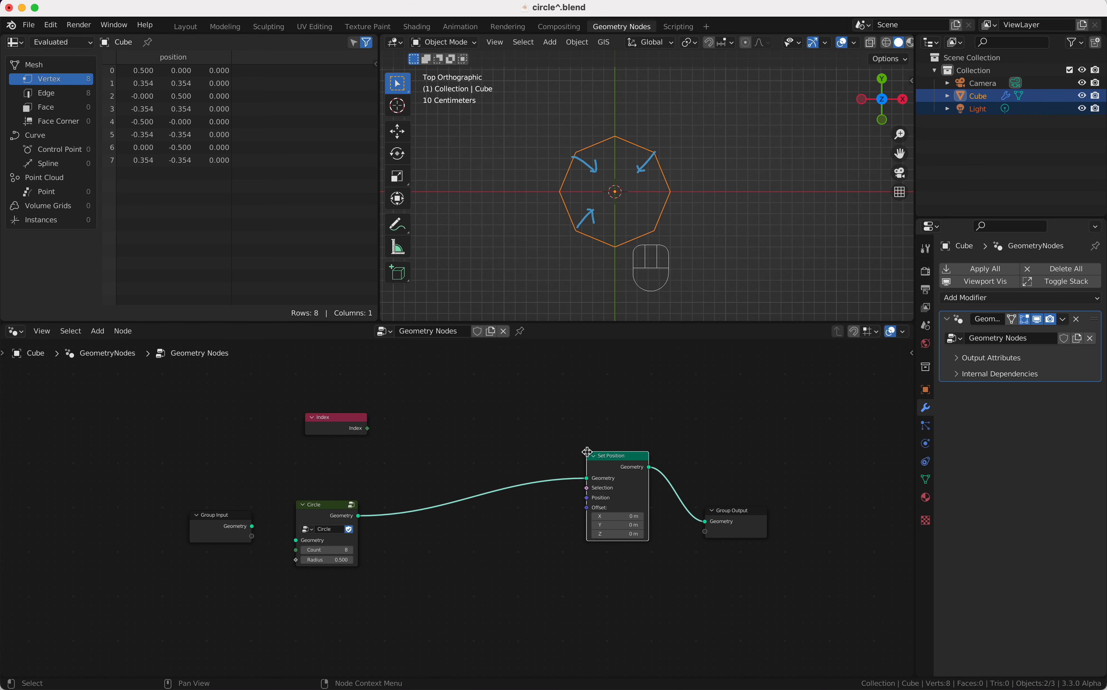
Add a Math node beside the Index node, set its operation to Modulo and its second value to 2.
{"action": "left_click_drag", "start_coordinate": [332, 425], "coordinate": [304, 421]}
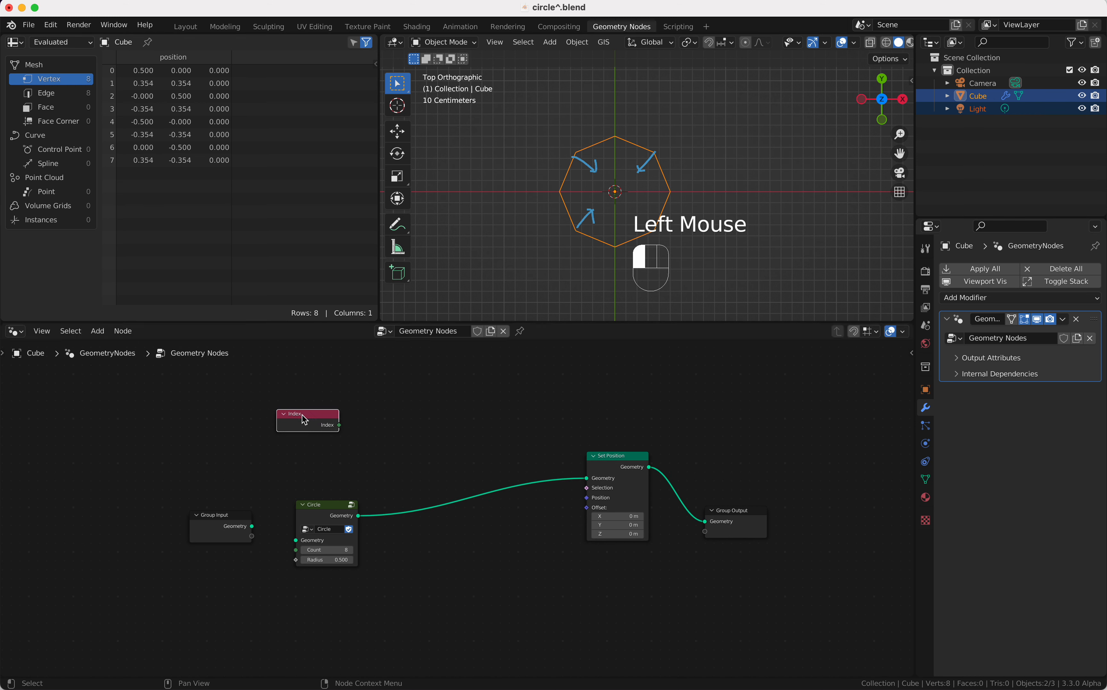
{"action": "key", "text": "shift+a"}
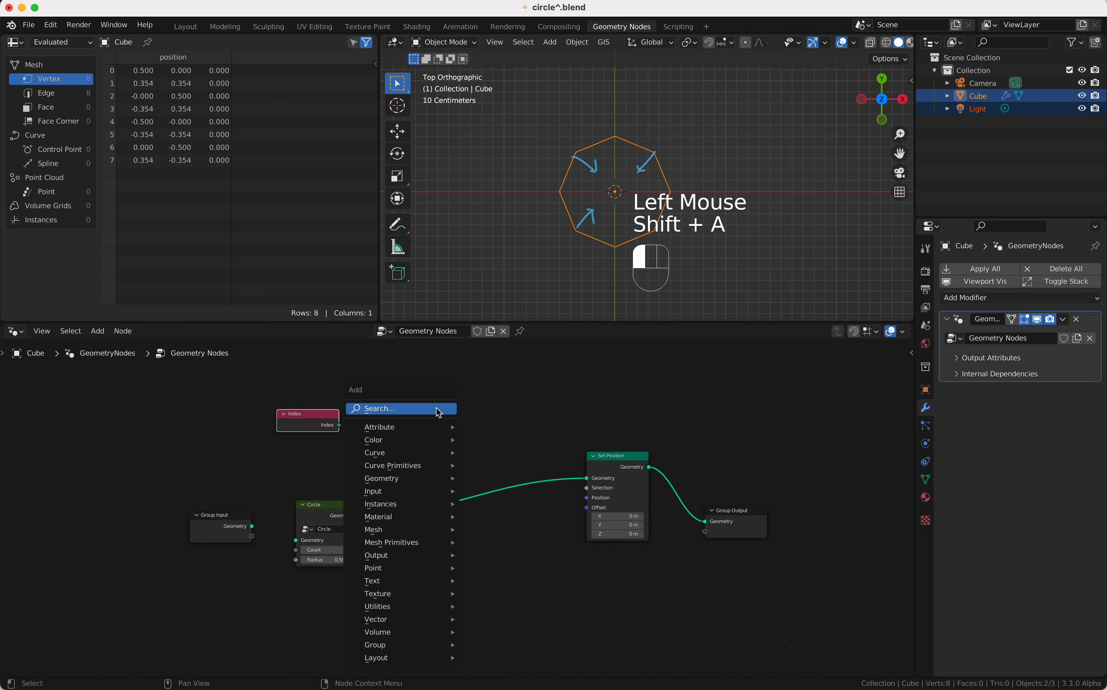
{"action": "type", "text": "add"}
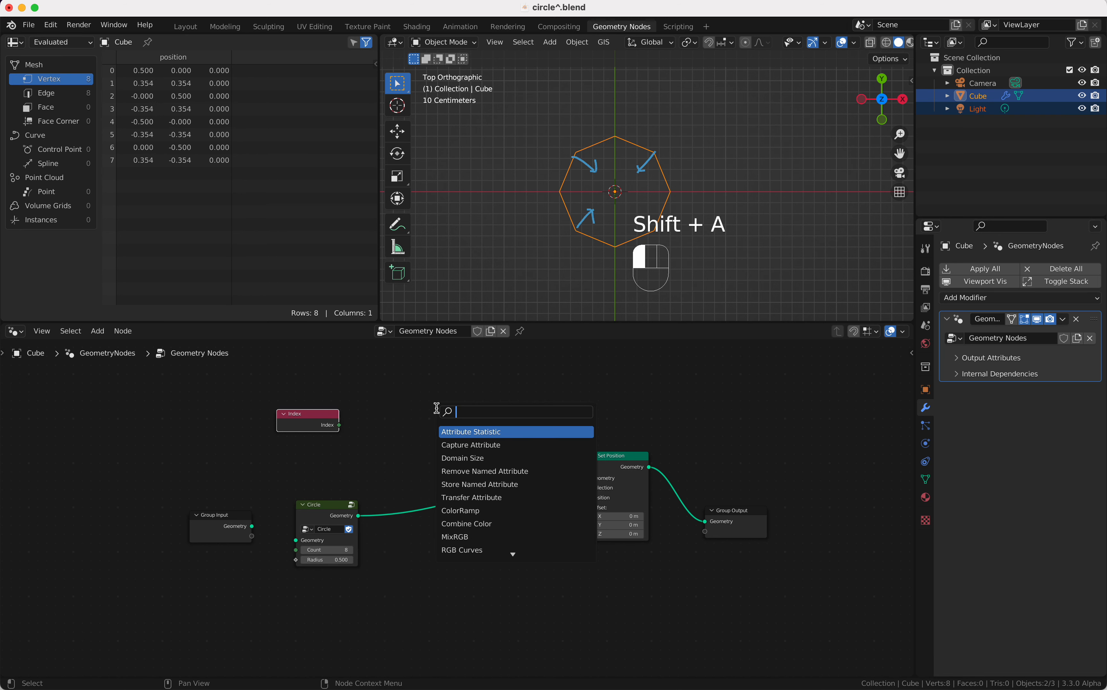
{"action": "key", "text": "Return"}
{"action": "left_click", "coordinate": [379, 400]}
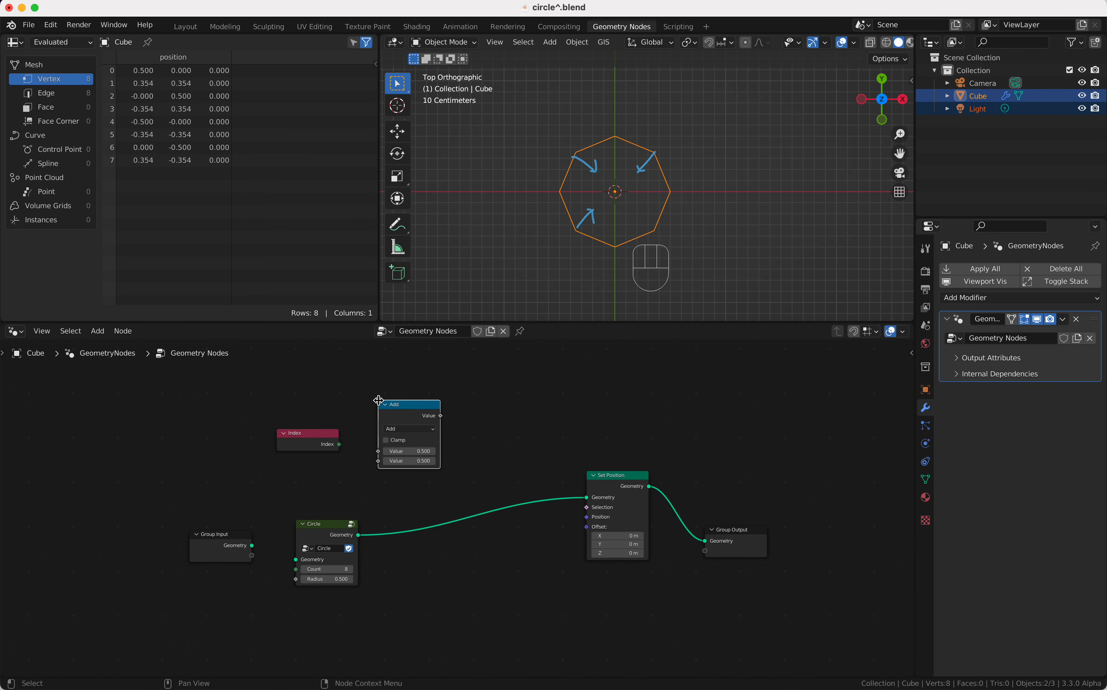
{"action": "left_click", "coordinate": [410, 429]}
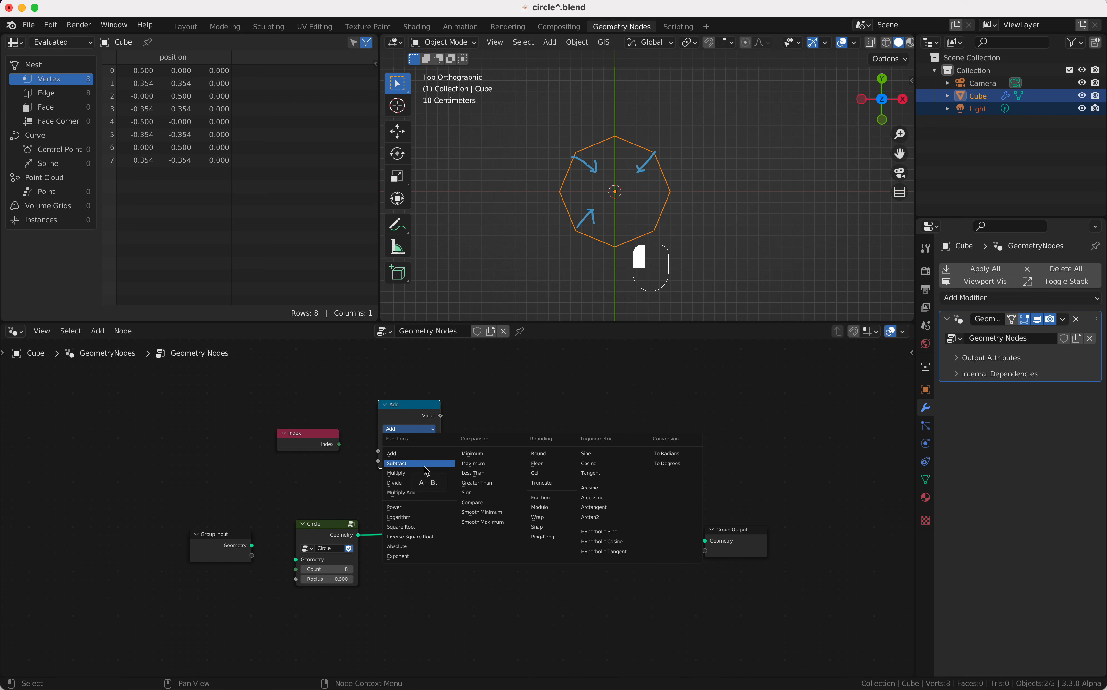
{"action": "left_click", "coordinate": [545, 507]}
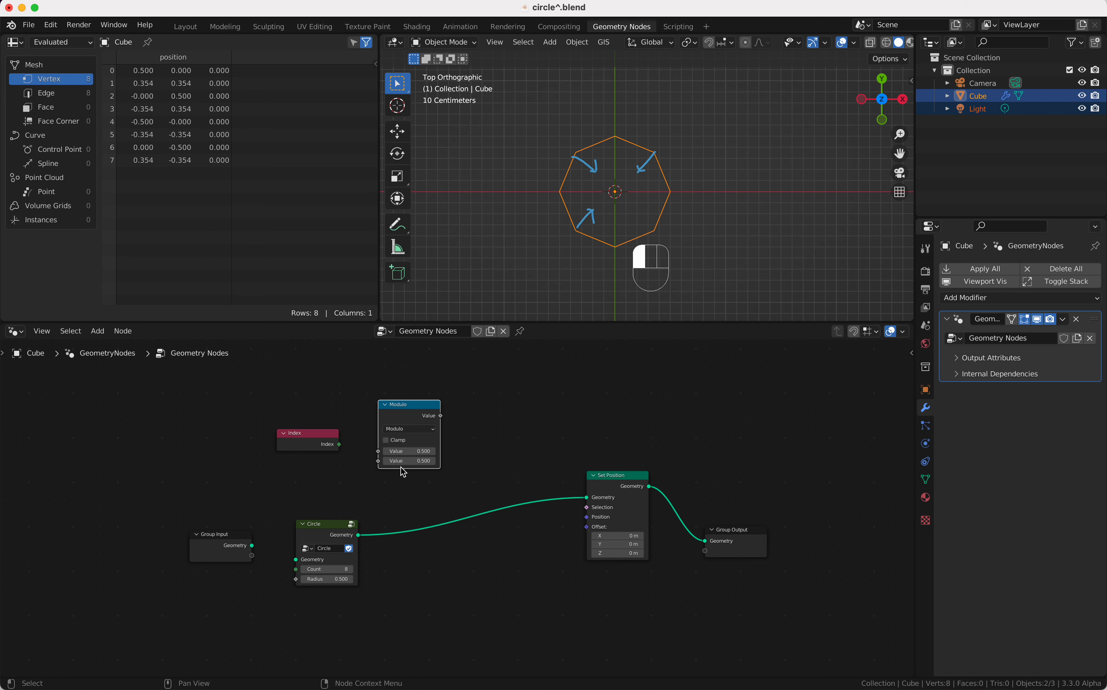
{"action": "left_click", "coordinate": [413, 461]}
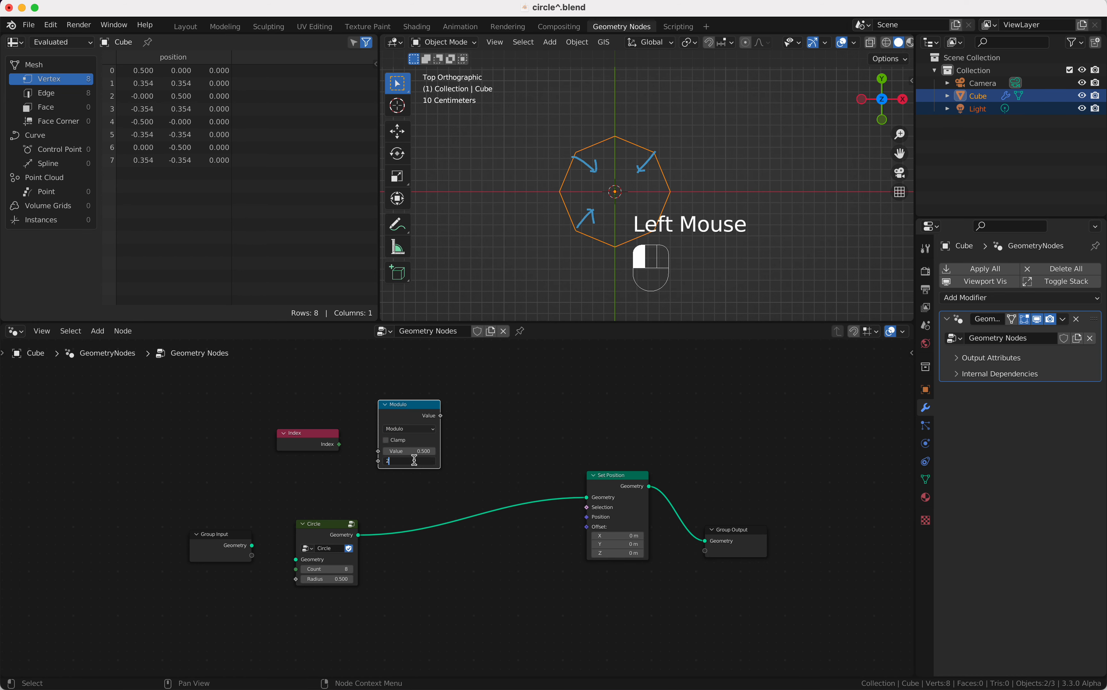
{"action": "type", "text": "2"}
{"action": "key", "text": "Return"}
Connect the Index output to the Modulo node's first value and reposition both nodes above the Circle node.
{"action": "left_click_drag", "start_coordinate": [318, 436], "coordinate": [265, 477]}
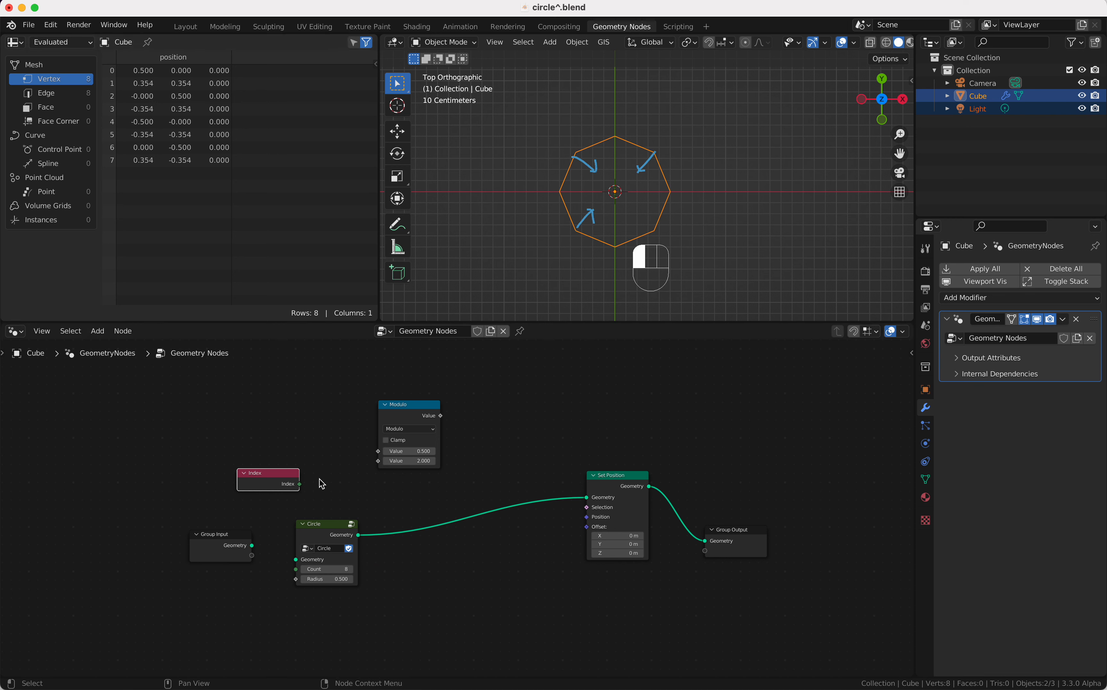
{"action": "left_click_drag", "start_coordinate": [301, 485], "coordinate": [381, 457]}
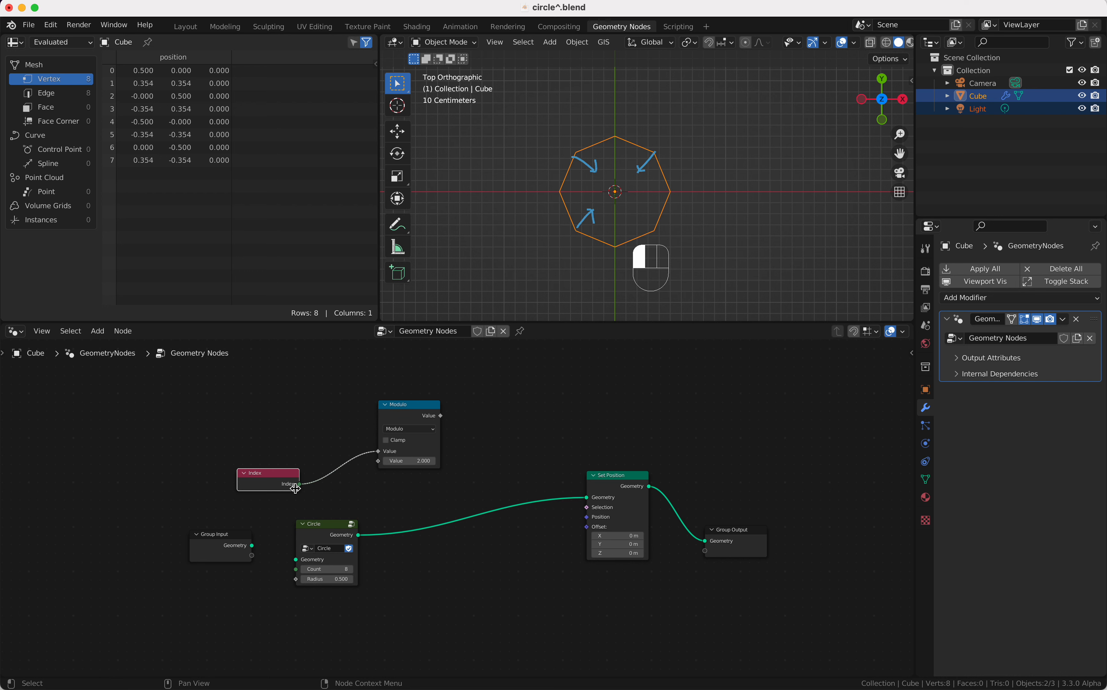
{"action": "left_click_drag", "start_coordinate": [287, 478], "coordinate": [292, 471]}
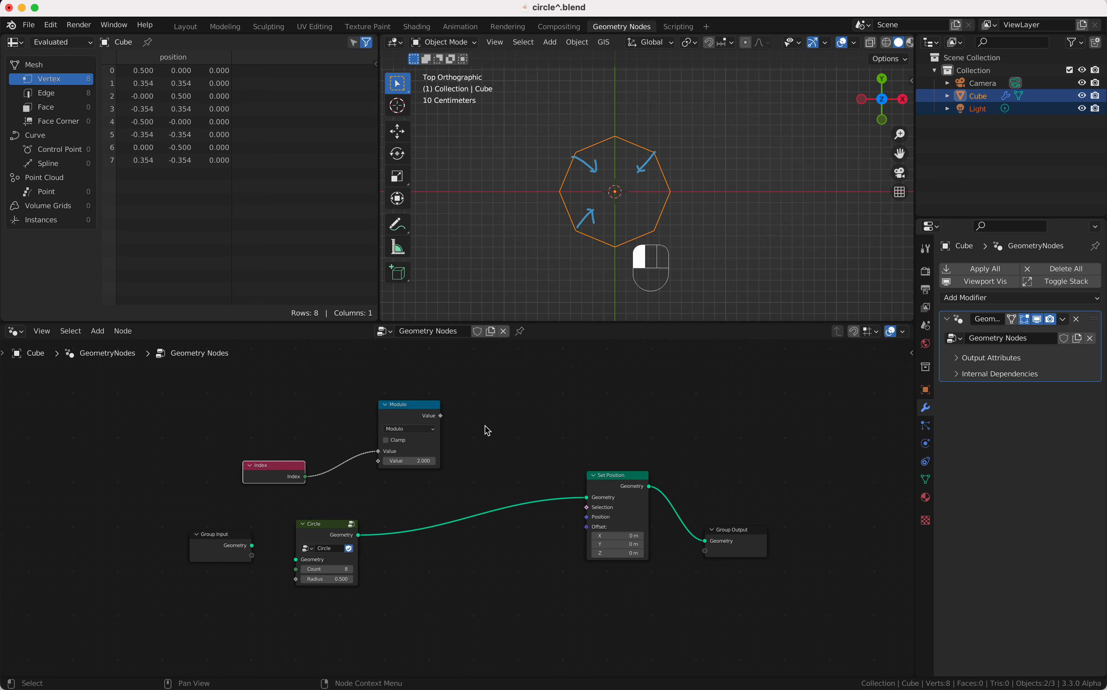
{"action": "left_click_drag", "start_coordinate": [283, 461], "coordinate": [296, 441]}
{"action": "left_click_drag", "start_coordinate": [425, 405], "coordinate": [420, 389]}
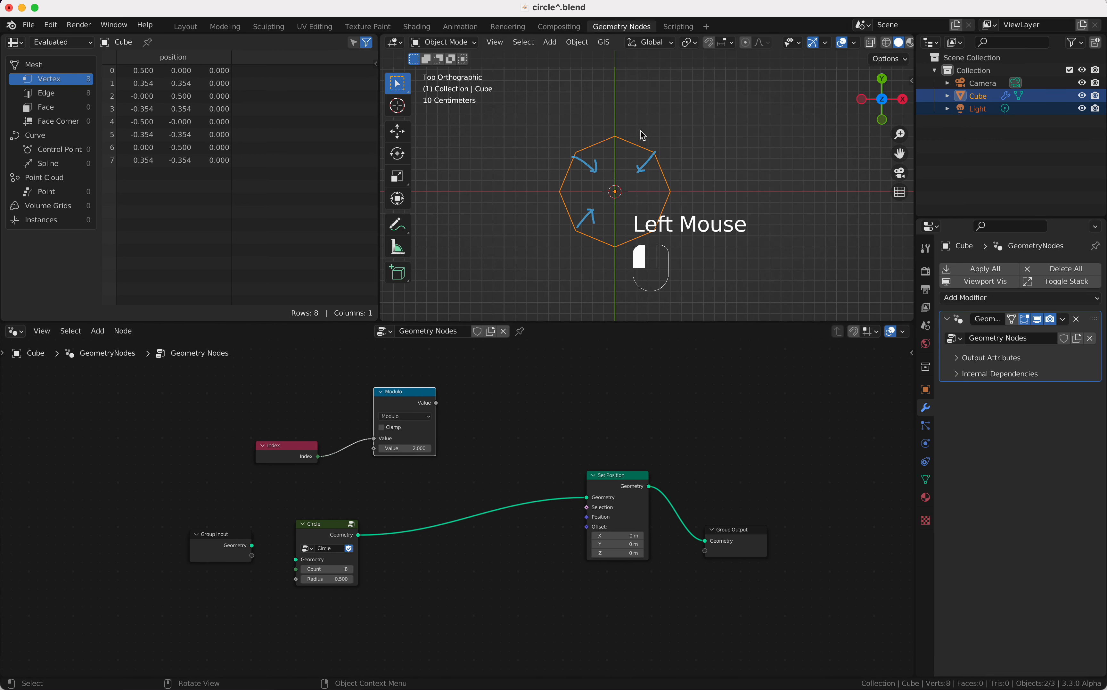
Annotate the octagon's corners in the viewport with alternating 0 and 1 labels.
{"action": "key", "text": "shift"}
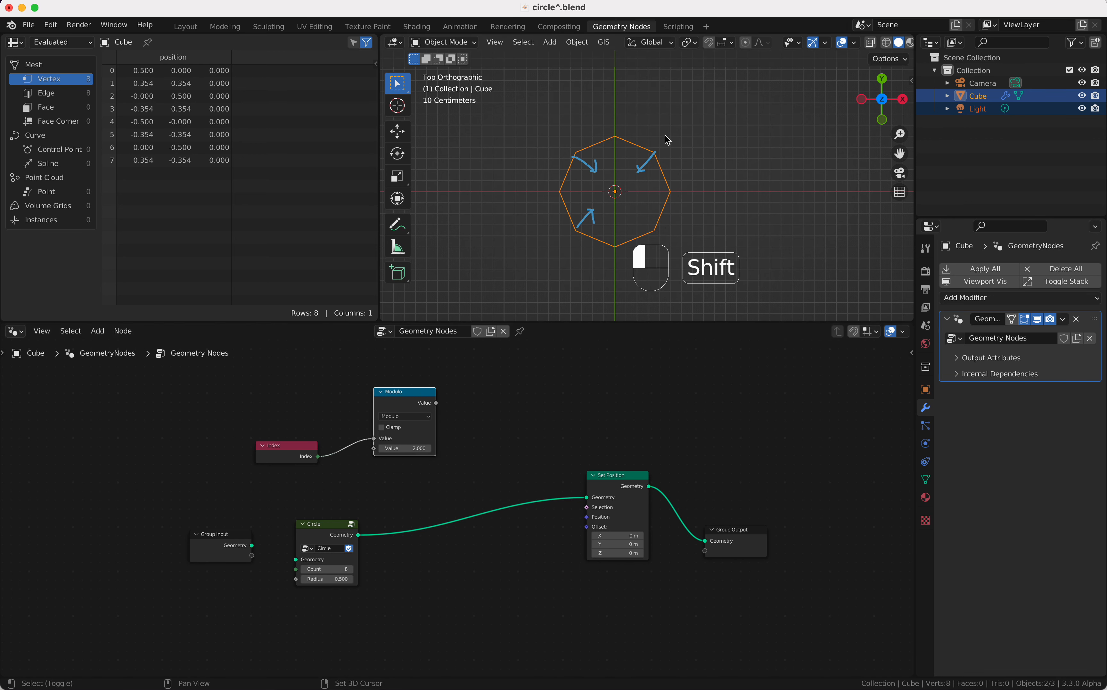
{"action": "left_click_drag", "start_coordinate": [672, 124], "coordinate": [673, 129]}
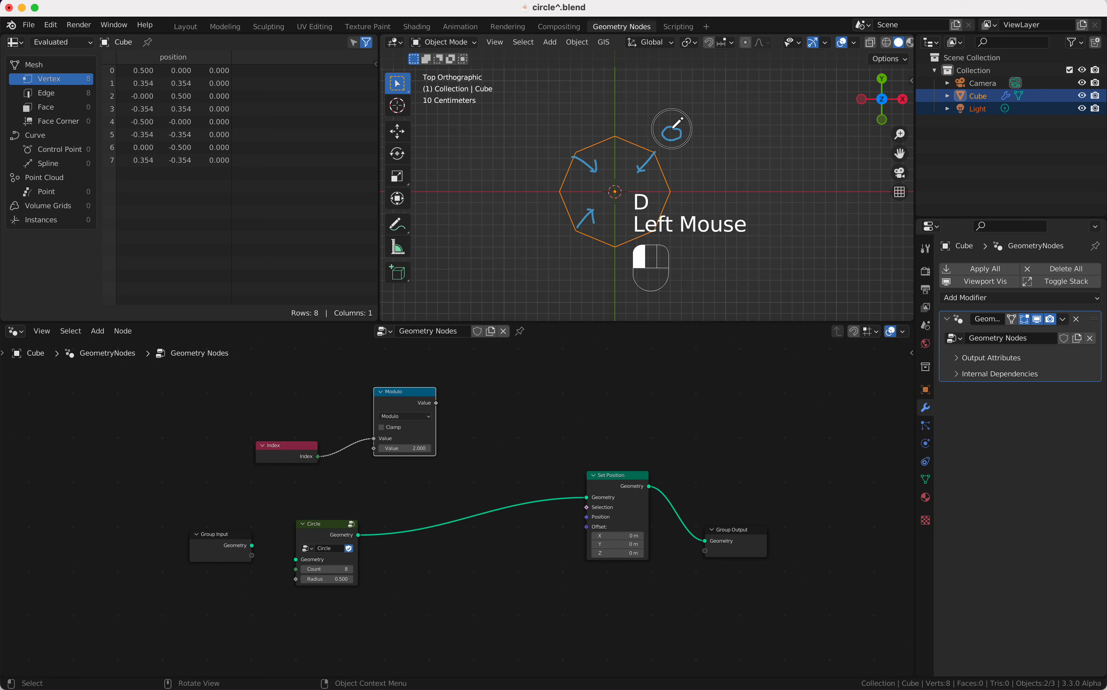
{"action": "mouse_move", "coordinate": [607, 122]}
{"action": "left_mouse_down"}
{"action": "mouse_move", "coordinate": [621, 137]}
{"action": "mouse_move", "coordinate": [559, 139]}
{"action": "mouse_move", "coordinate": [569, 133]}
{"action": "left_mouse_up"}
{"action": "left_click_drag", "start_coordinate": [553, 231], "coordinate": [564, 246]}
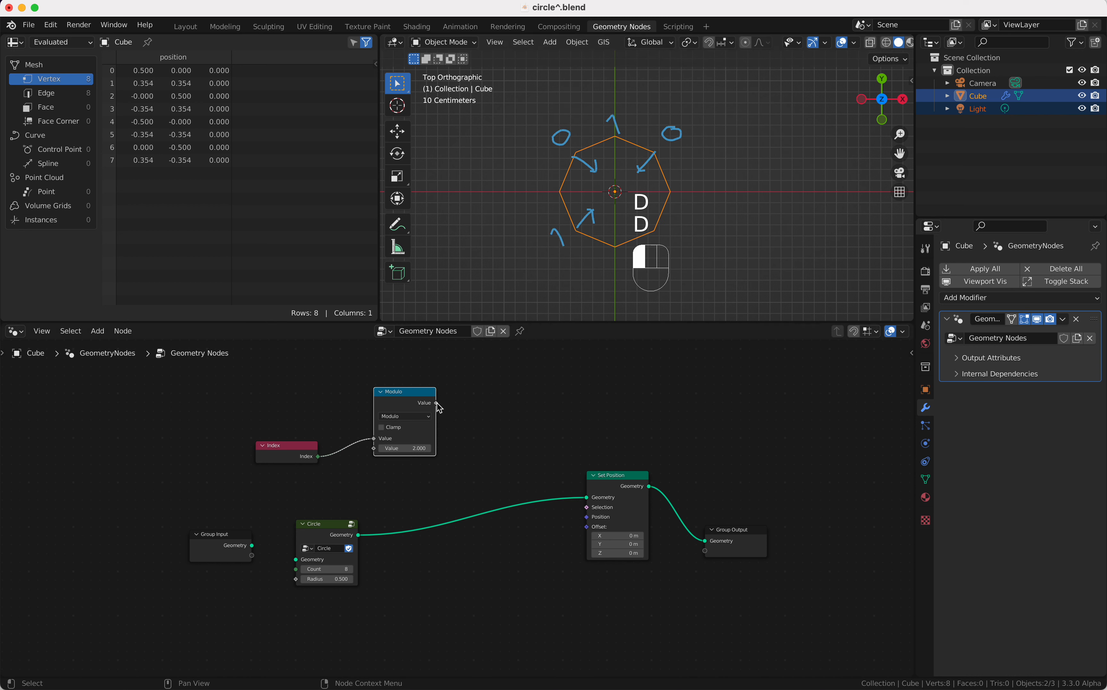
Link Modulo's Value to Set Position's Selection, and try X and Y offsets before resetting them to 0 m.
{"action": "left_click_drag", "start_coordinate": [437, 404], "coordinate": [614, 539]}
{"action": "left_click", "coordinate": [611, 539]}
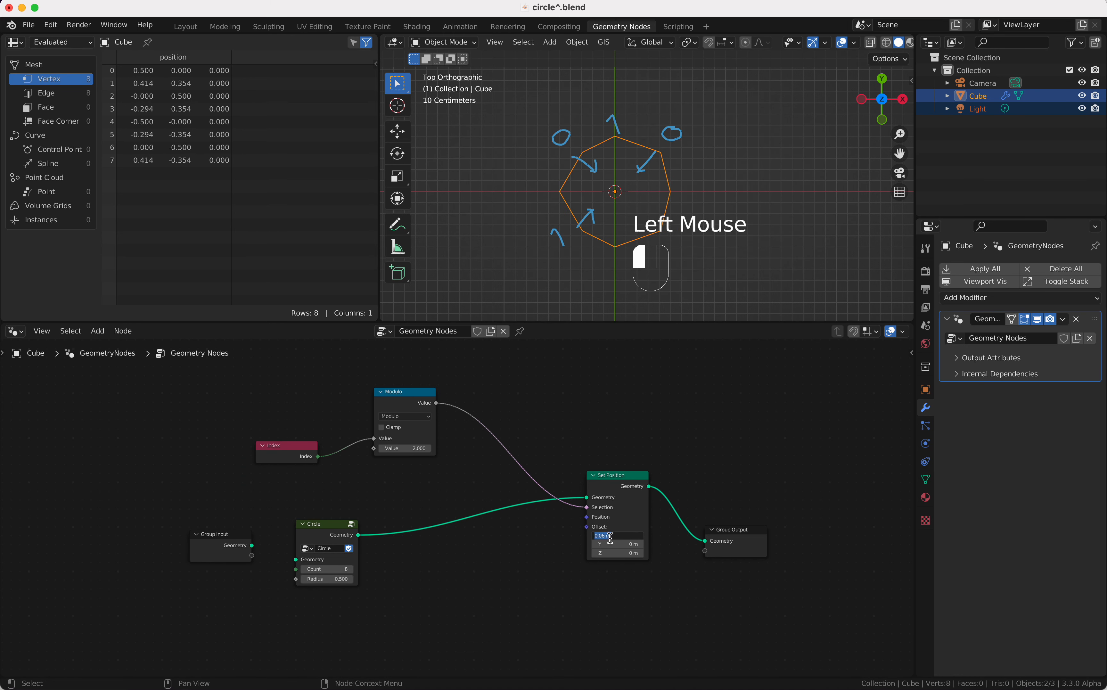
{"action": "key", "text": "Return"}
{"action": "mouse_move", "coordinate": [611, 544]}
{"action": "left_mouse_down", "text": "shift"}
{"action": "mouse_move", "coordinate": [621, 544]}
{"action": "mouse_move", "coordinate": [610, 544]}
{"action": "left_mouse_up", "text": "shift"}
{"action": "left_click", "coordinate": [611, 543]}
{"action": "key", "text": "Return"}
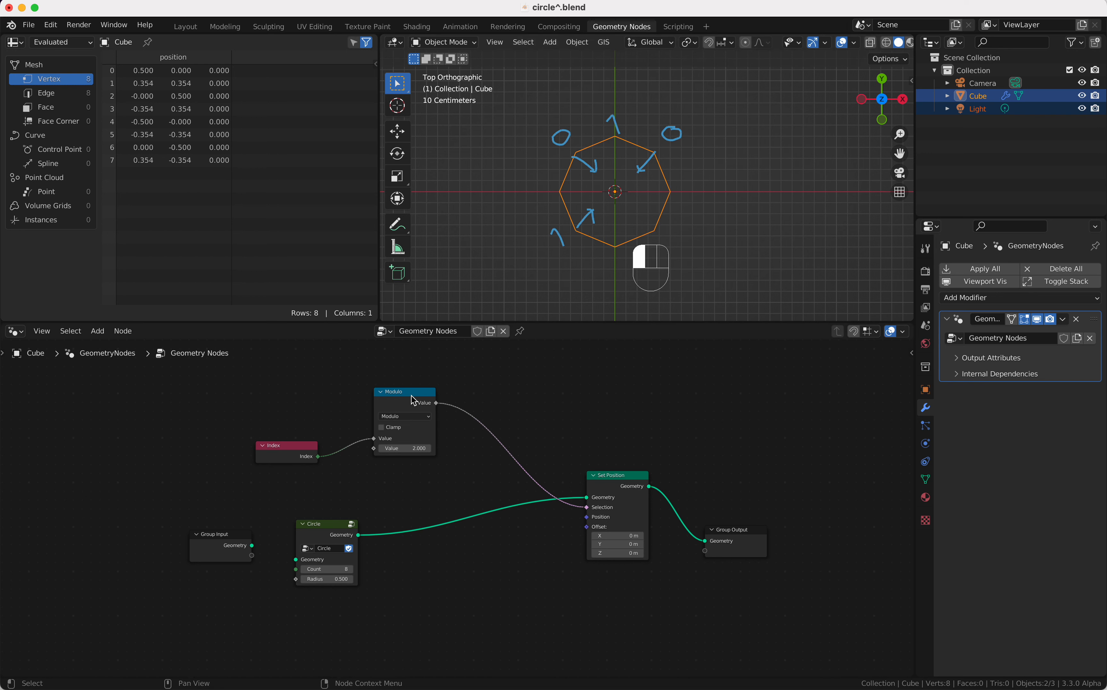
{"action": "left_click_drag", "start_coordinate": [414, 401], "coordinate": [385, 421]}
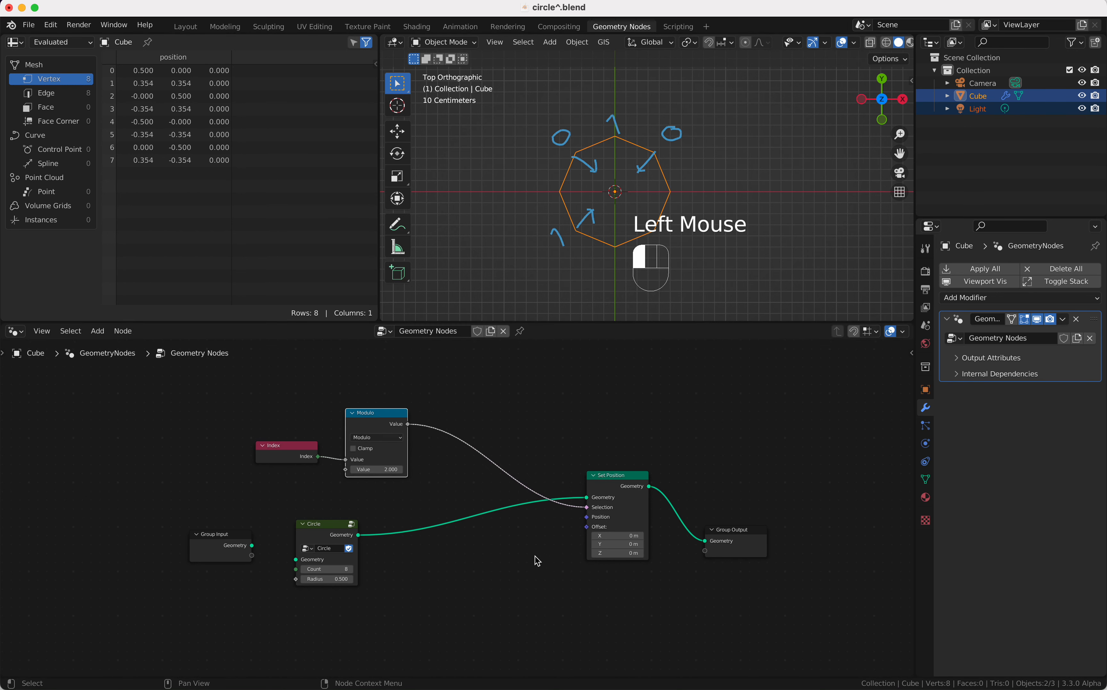
Add a Normal node in the free space between the Circle and Set Position nodes.
{"action": "middle_click_drag", "start_coordinate": [535, 556], "coordinate": [553, 526]}
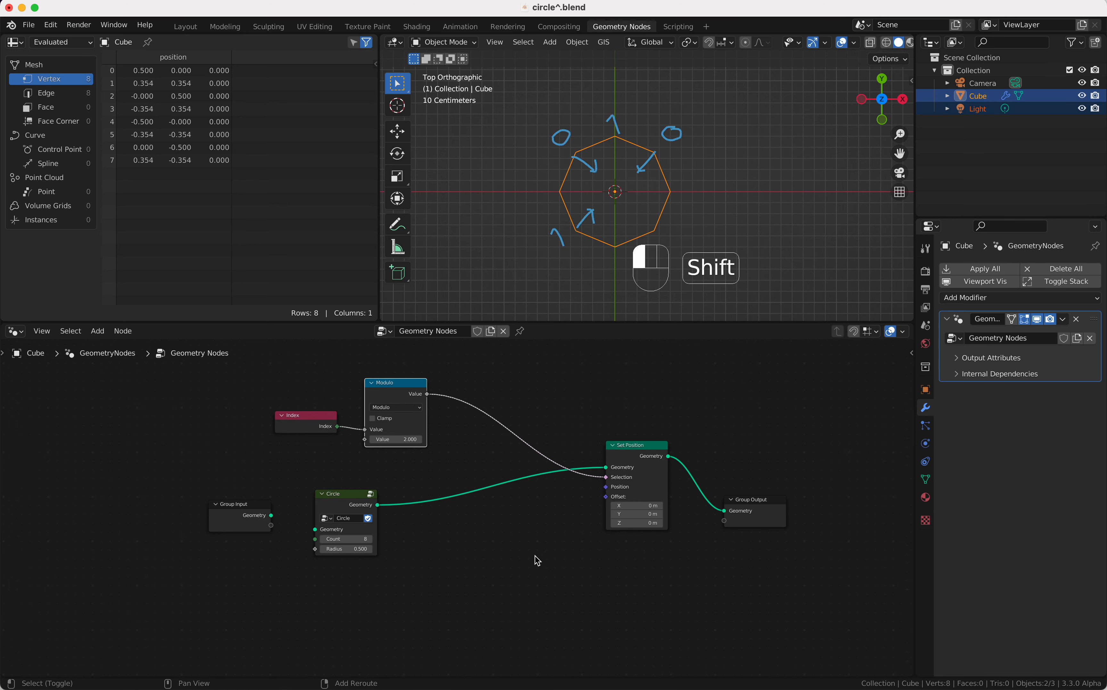
{"action": "key", "text": "shift+a"}
{"action": "left_click", "coordinate": [513, 435]}
{"action": "type", "text": "normal"}
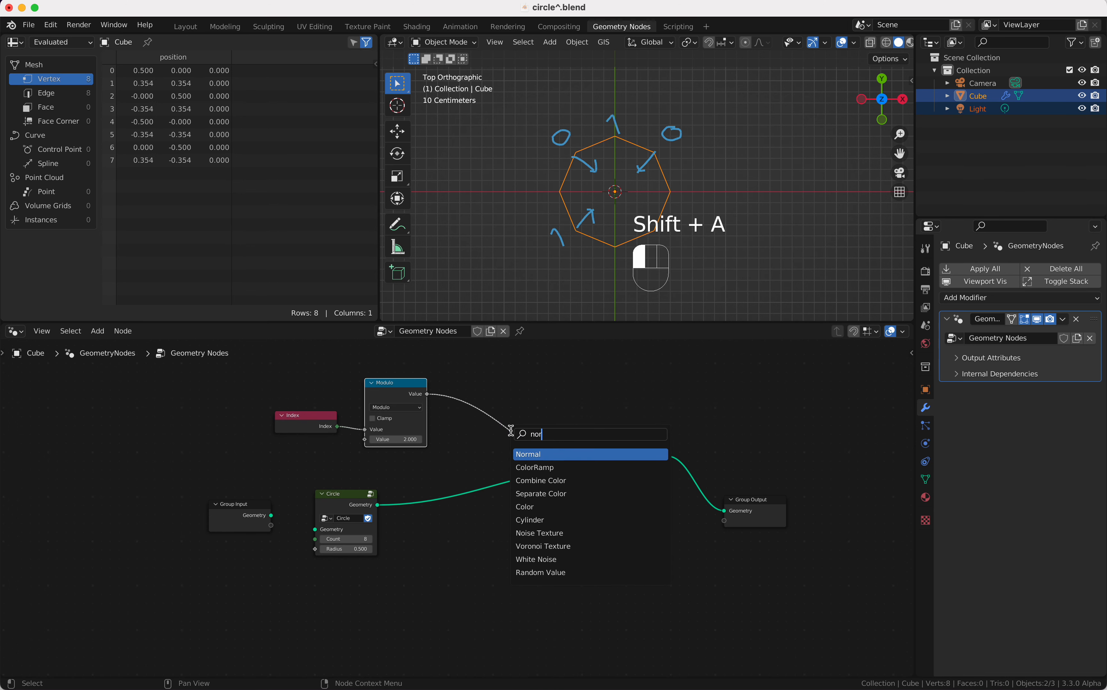
{"action": "key", "text": "Return"}
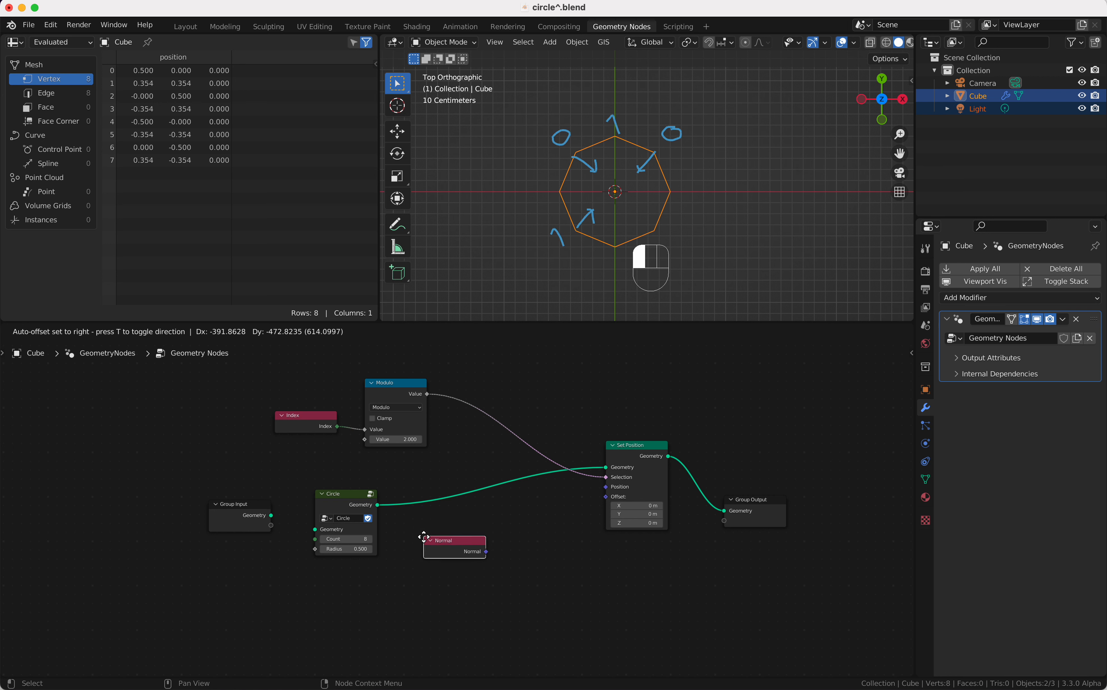
{"action": "left_click", "coordinate": [420, 540]}
Annotate the viewport with outward arrows at the octagon's right and upper-right corners to illustrate the normal directions.
{"action": "mouse_move", "coordinate": [670, 233]}
{"action": "middle_mouse_down"}
{"action": "mouse_move", "coordinate": [648, 238]}
{"action": "mouse_move", "coordinate": [669, 233]}
{"action": "middle_mouse_up"}
{"action": "key", "text": "KP_7"}
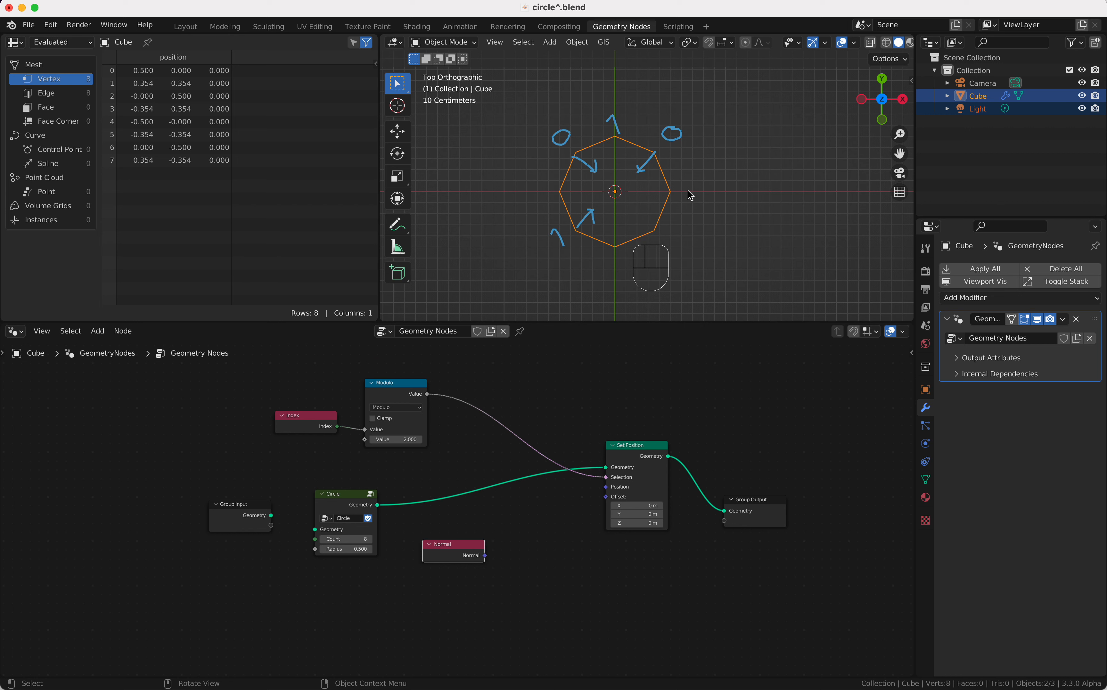
{"action": "key", "text": "shift"}
{"action": "key", "text": "d"}
{"action": "mouse_move", "coordinate": [690, 192]}
{"action": "left_mouse_down"}
{"action": "mouse_move", "coordinate": [742, 190]}
{"action": "mouse_move", "coordinate": [727, 213]}
{"action": "left_mouse_up"}
{"action": "mouse_move", "coordinate": [671, 133]}
{"action": "left_mouse_down"}
{"action": "mouse_move", "coordinate": [707, 96]}
{"action": "mouse_move", "coordinate": [703, 122]}
{"action": "left_mouse_up"}
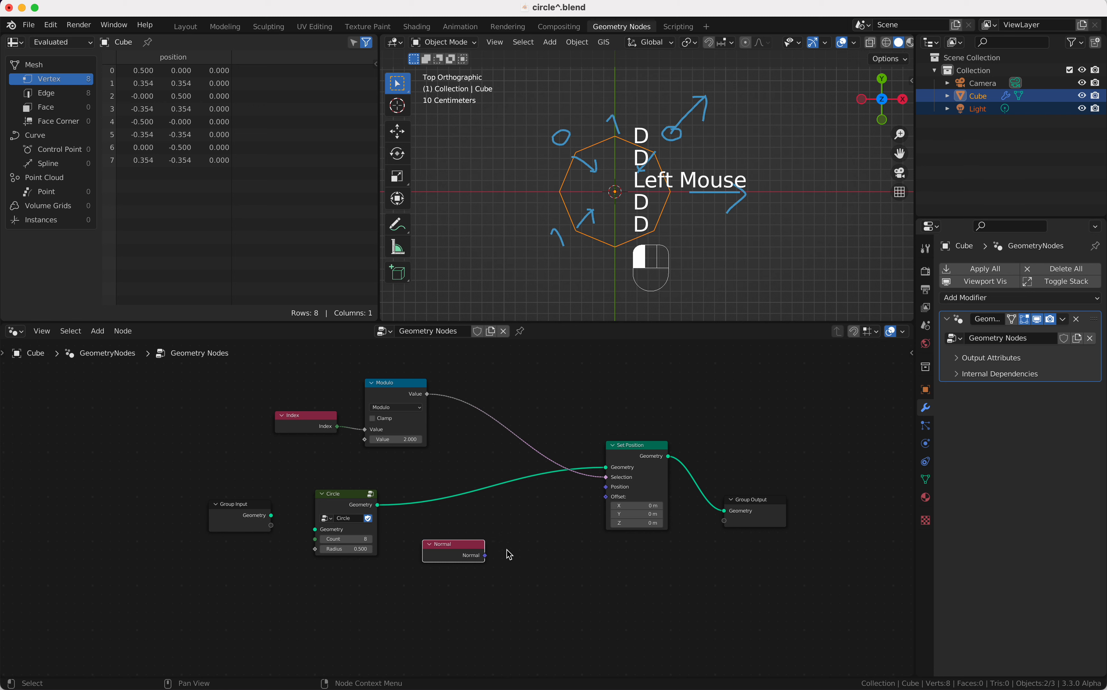
Connect Normal to Set Position's Offset and raise the Circle node's Count to 12.
{"action": "left_click_drag", "start_coordinate": [485, 556], "coordinate": [606, 497]}
{"action": "scroll", "coordinate": [646, 211], "scroll_direction": "down", "scroll_amount": 3, "text": "super"}
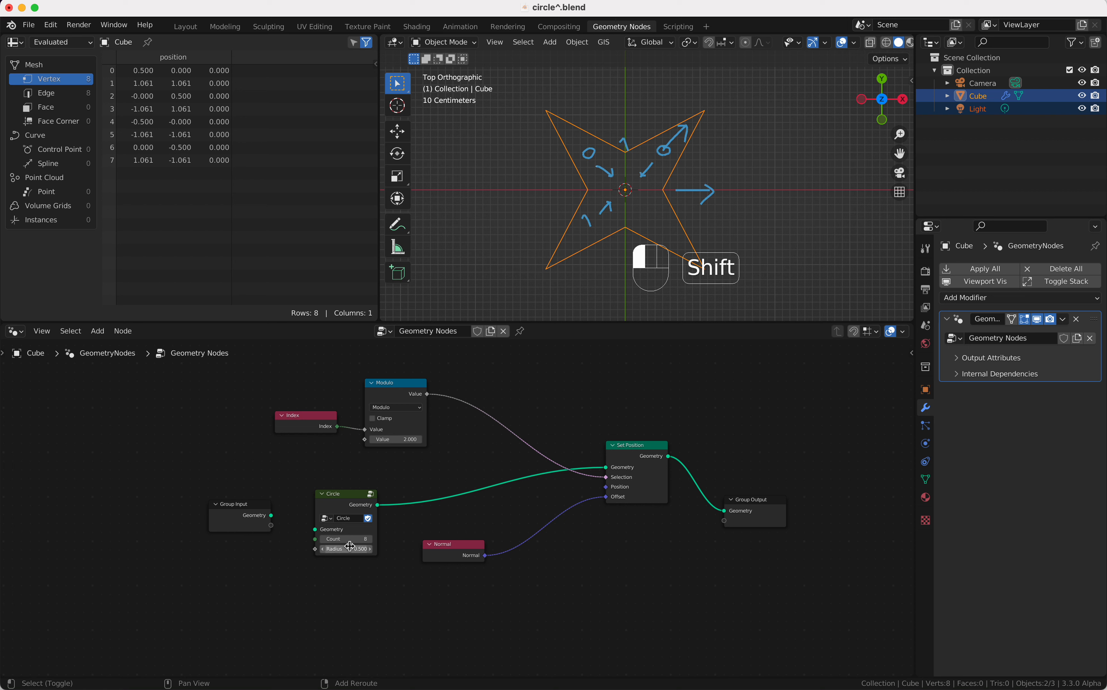
{"action": "left_click", "coordinate": [370, 540]}
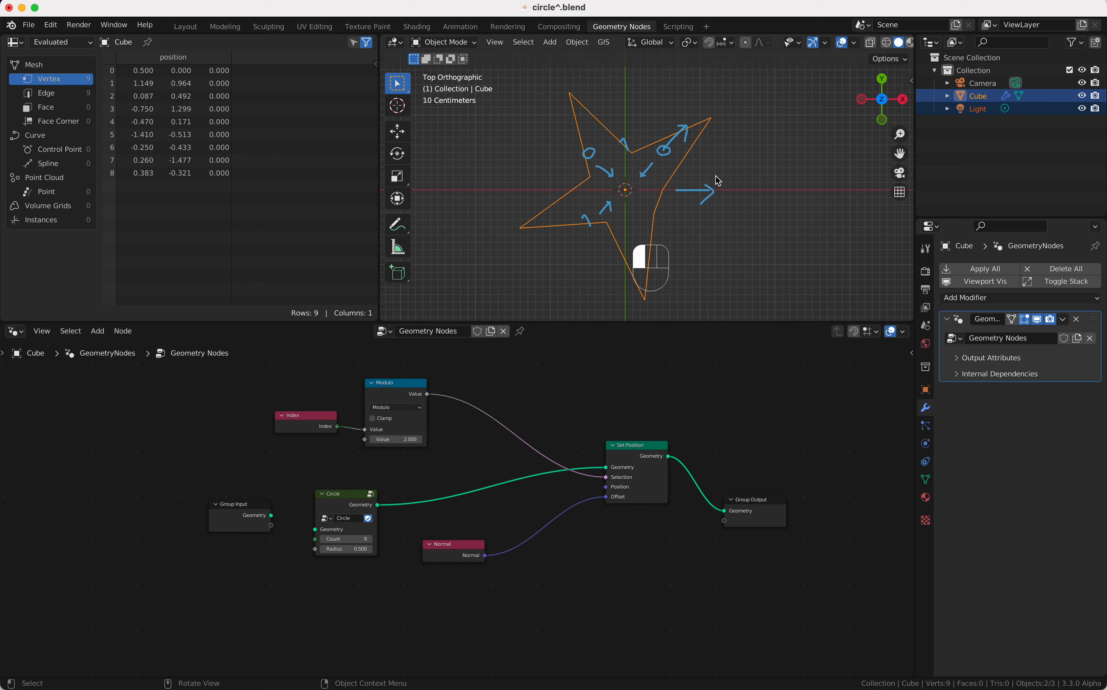
{"action": "left_click", "coordinate": [370, 540]}
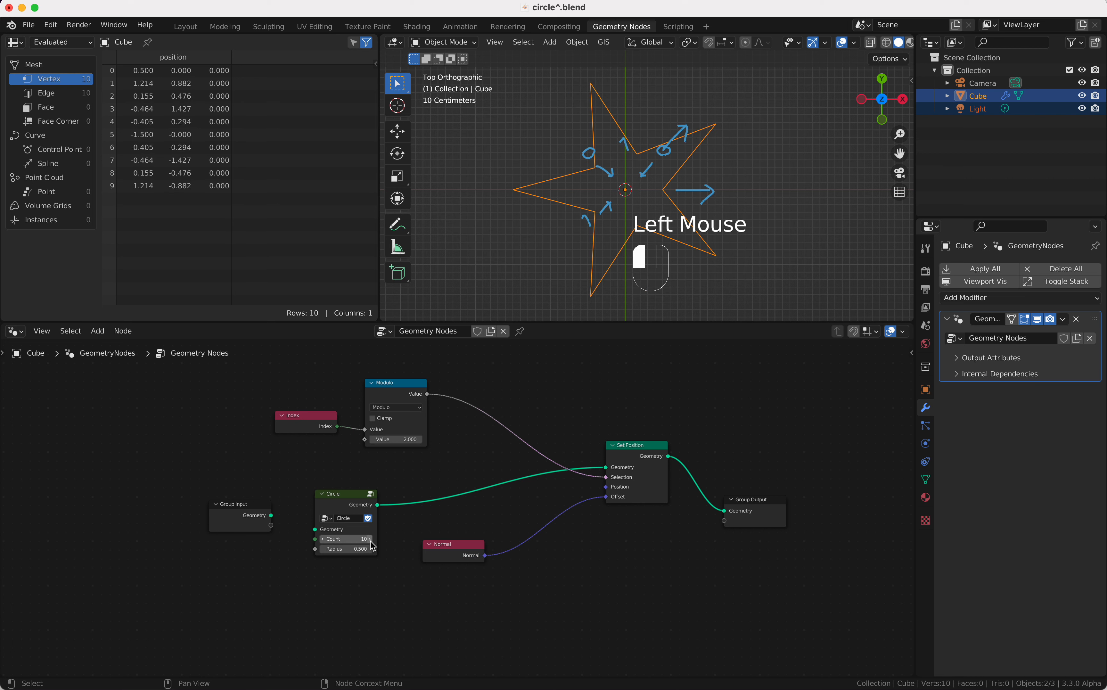
{"action": "left_click", "coordinate": [371, 540]}
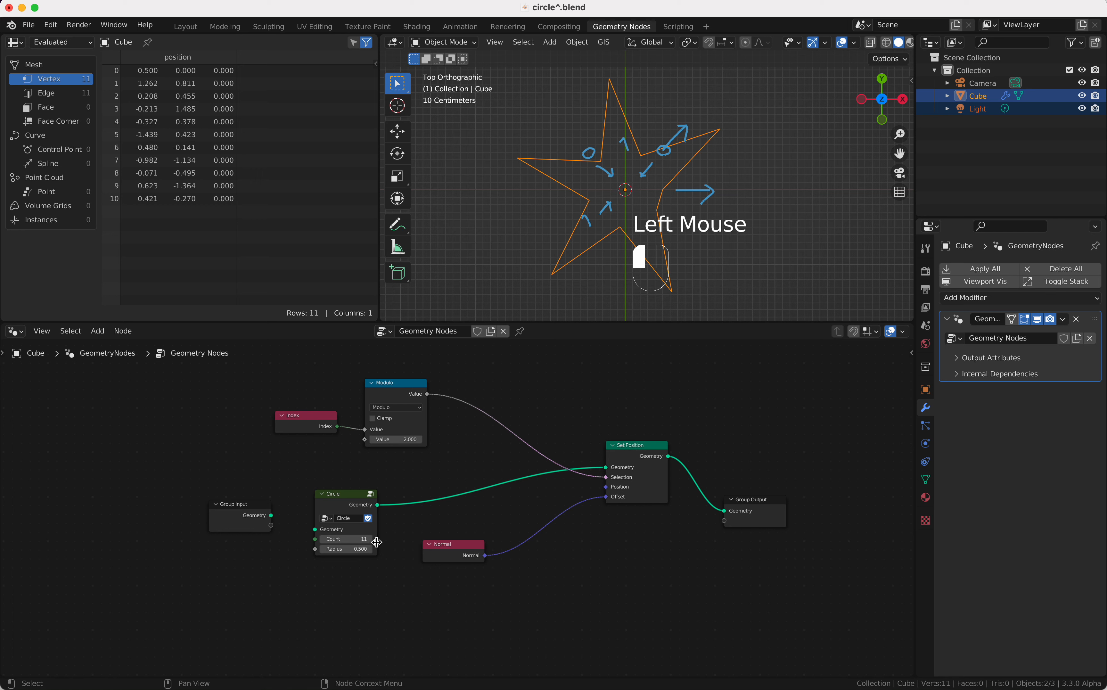
{"action": "left_click", "coordinate": [377, 542]}
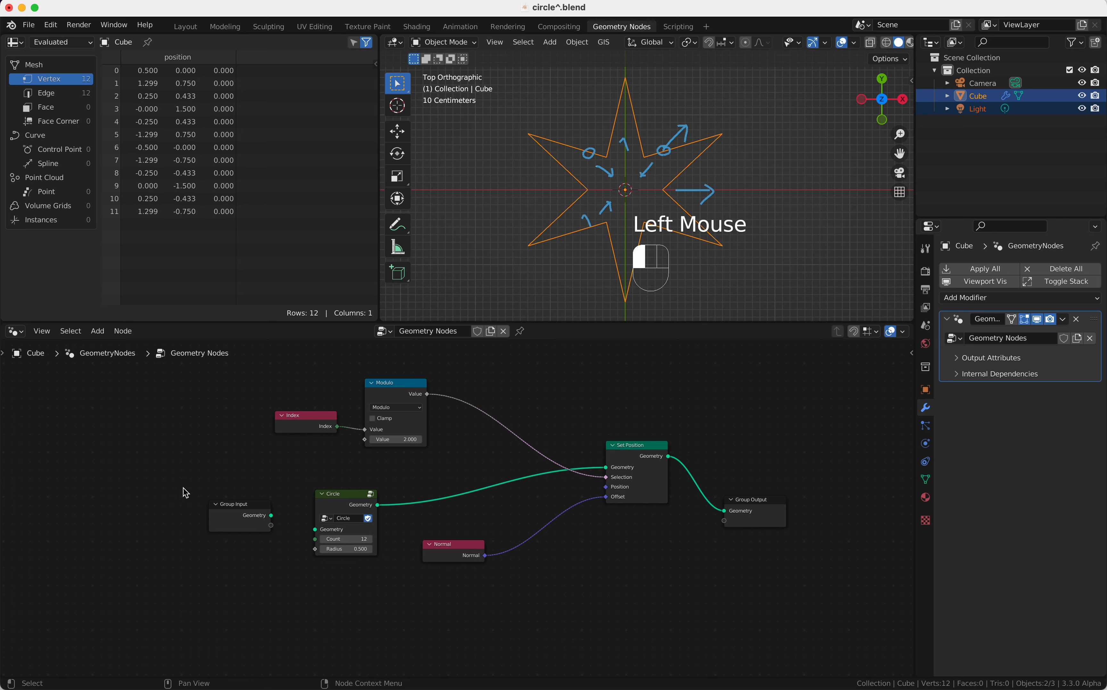
Erase the viewport annotations and spread out the Group Input, Circle and Normal nodes.
{"action": "left_click_drag", "start_coordinate": [246, 508], "coordinate": [212, 510]}
{"action": "left_click_drag", "start_coordinate": [461, 544], "coordinate": [486, 516]}
{"action": "left_click_drag", "start_coordinate": [358, 503], "coordinate": [353, 500]}
{"action": "mouse_move", "coordinate": [746, 146]}
{"action": "right_mouse_down"}
{"action": "mouse_move", "coordinate": [584, 190]}
{"action": "mouse_move", "coordinate": [604, 197]}
{"action": "right_mouse_up"}
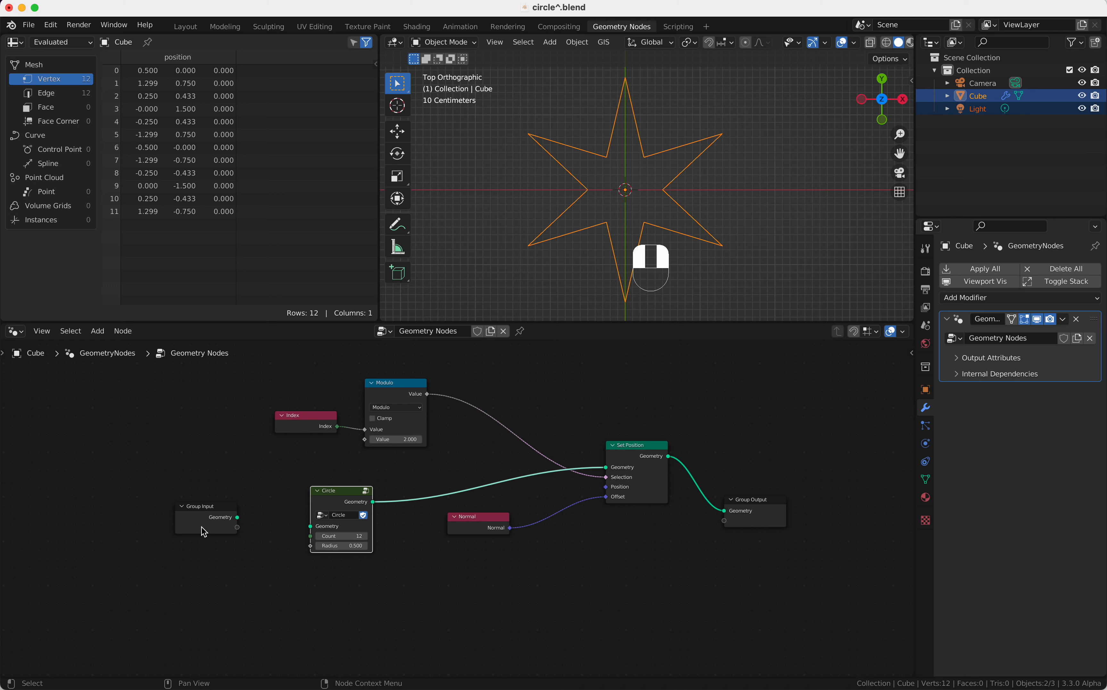
{"action": "left_click_drag", "start_coordinate": [222, 509], "coordinate": [171, 511]}
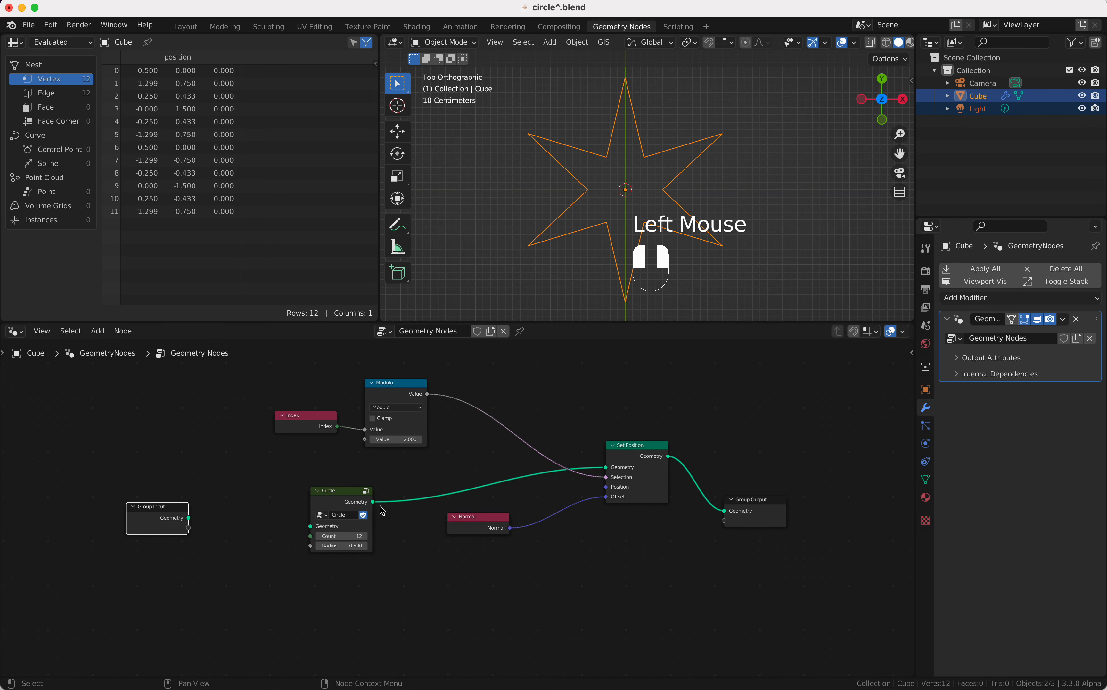
{"action": "left_click_drag", "start_coordinate": [353, 500], "coordinate": [362, 499]}
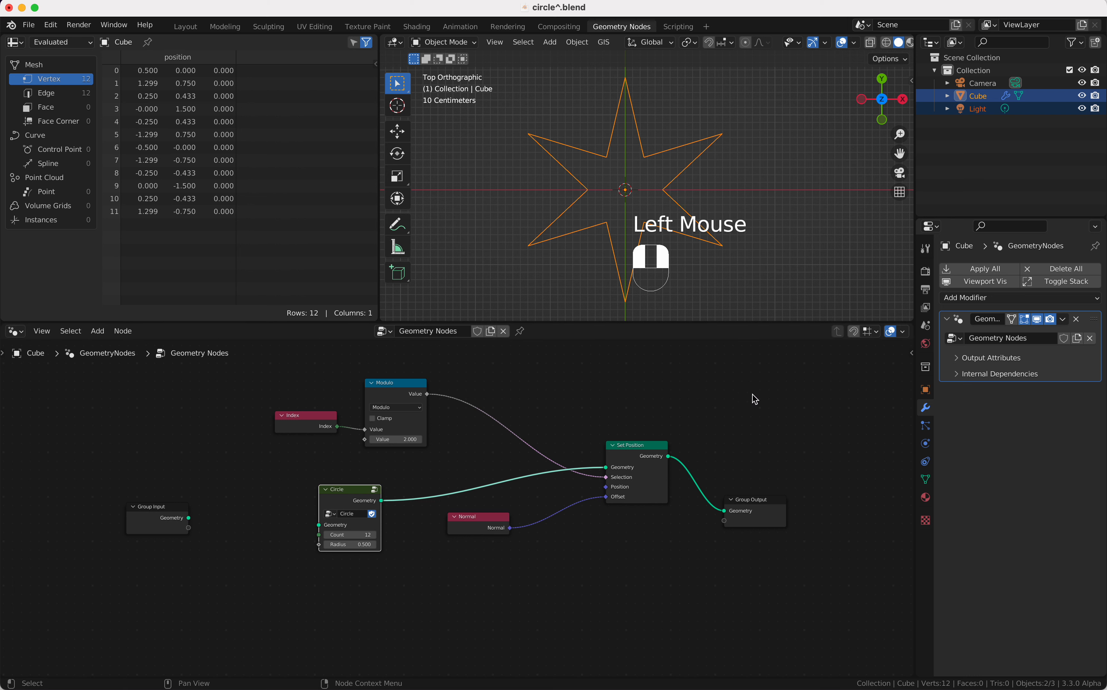
Expose the Circle node's Count as a group input and rename that input to Points.
{"action": "key", "text": "n"}
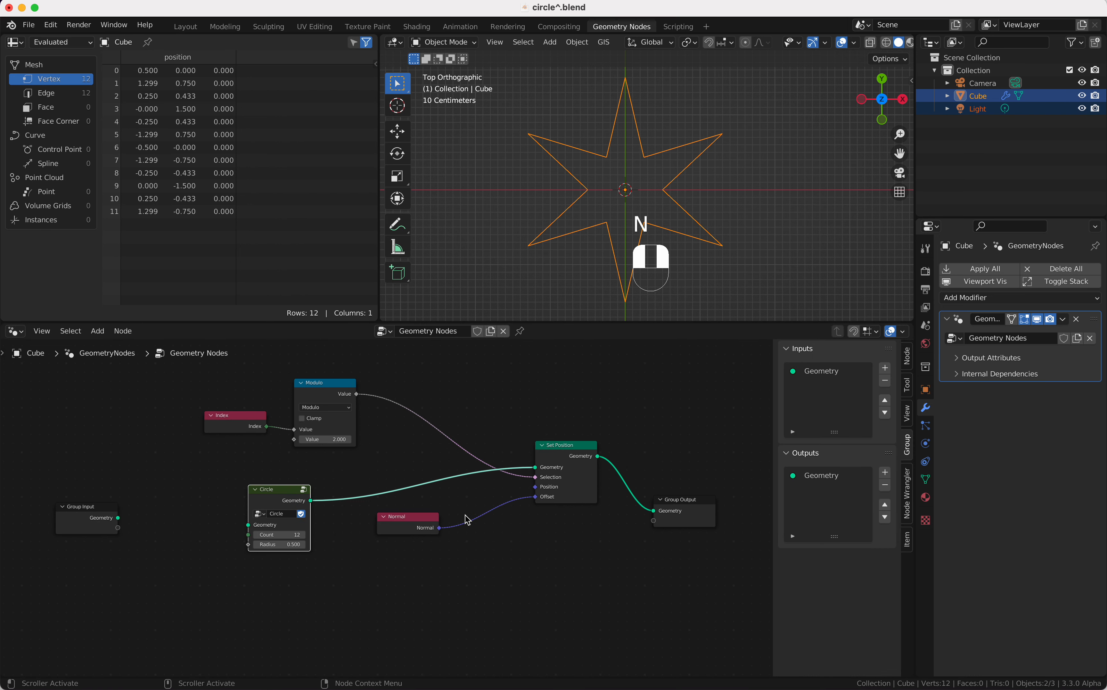
{"action": "left_click_drag", "start_coordinate": [249, 537], "coordinate": [118, 528]}
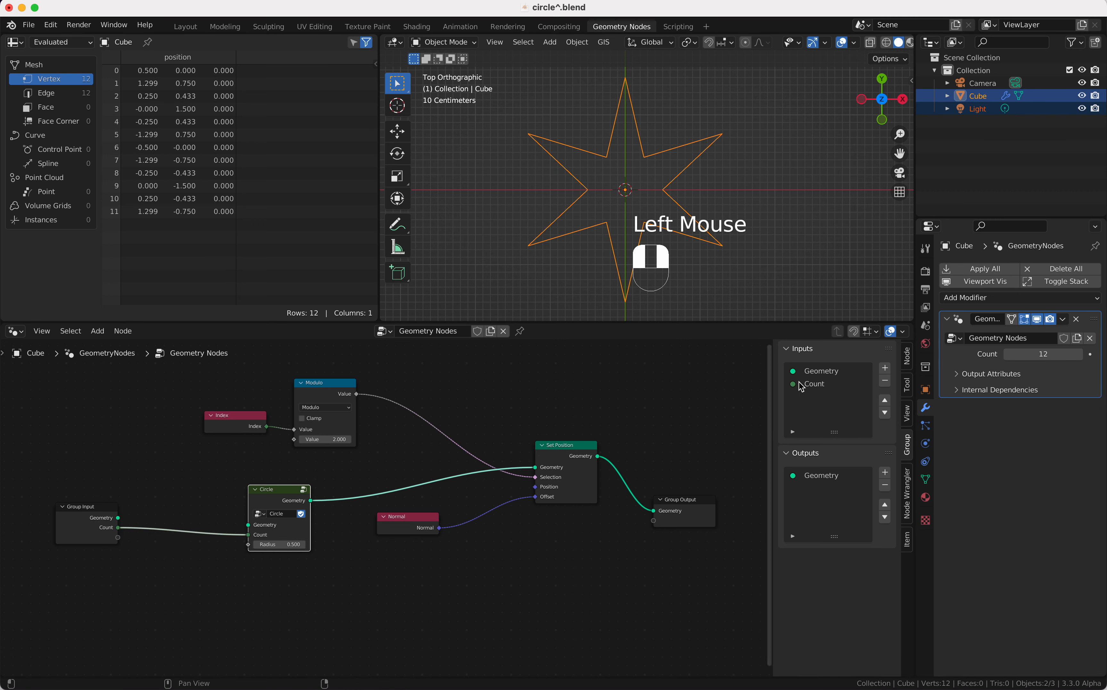
{"action": "double_click", "coordinate": [820, 384]}
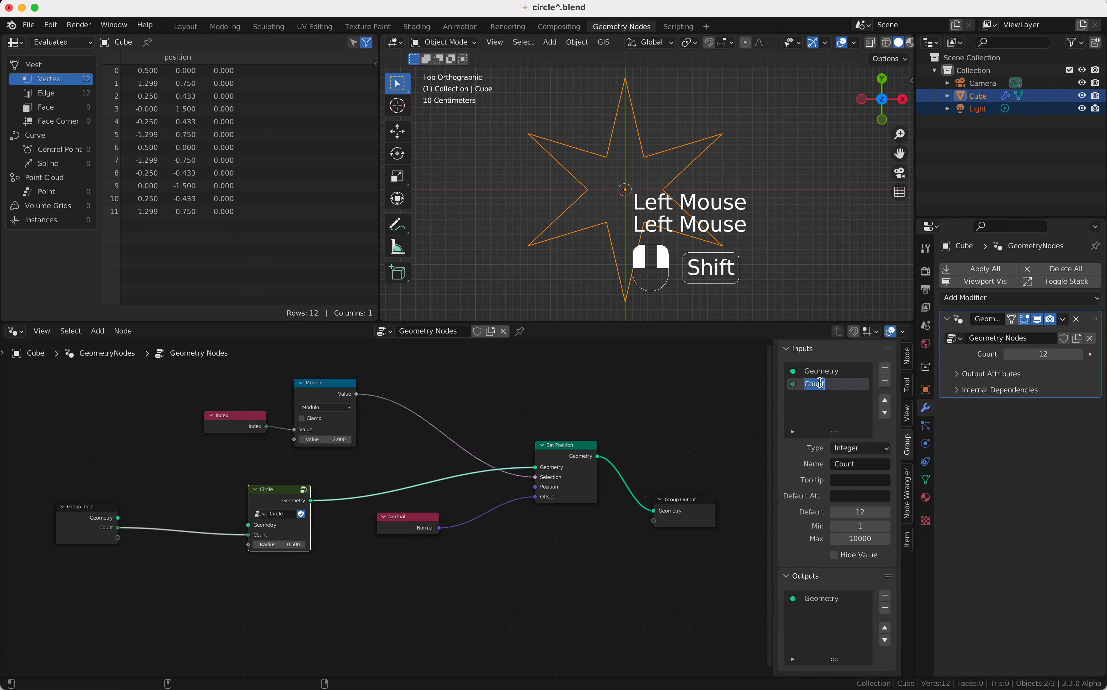
{"action": "type", "text": "Points"}
{"action": "key", "text": "Return"}
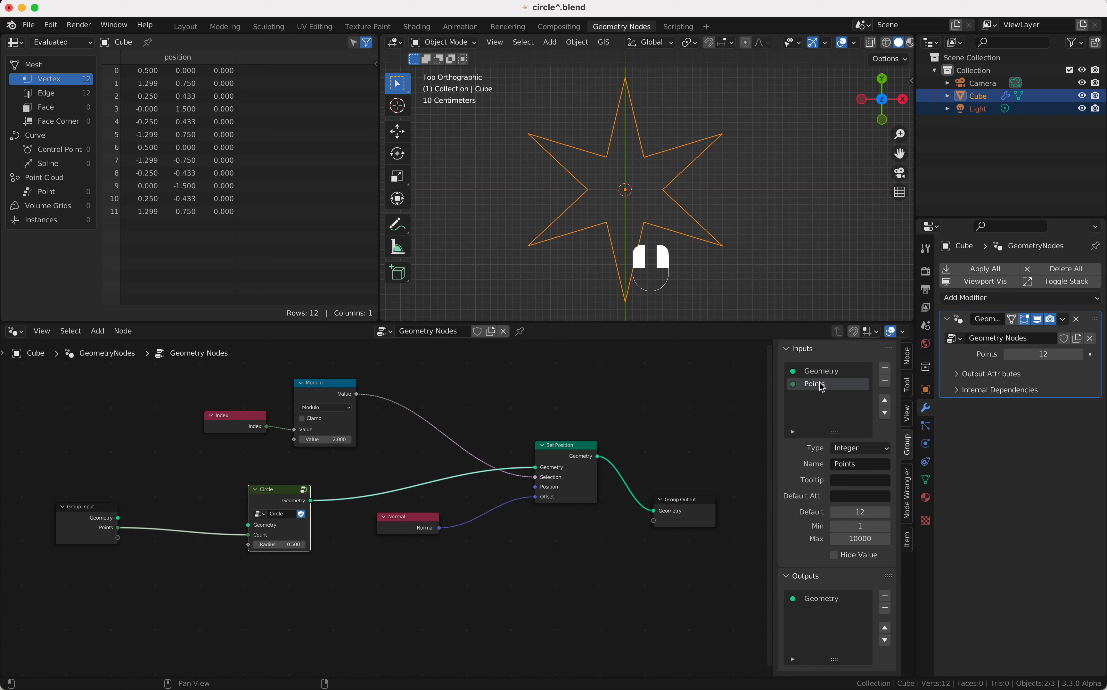
Insert a Math node between the Points input and the Circle's Count, set to Multiply with a value of 2.
{"action": "scroll", "coordinate": [365, 557], "scroll_direction": "left", "scroll_amount": 2}
{"action": "key", "text": "shift+a"}
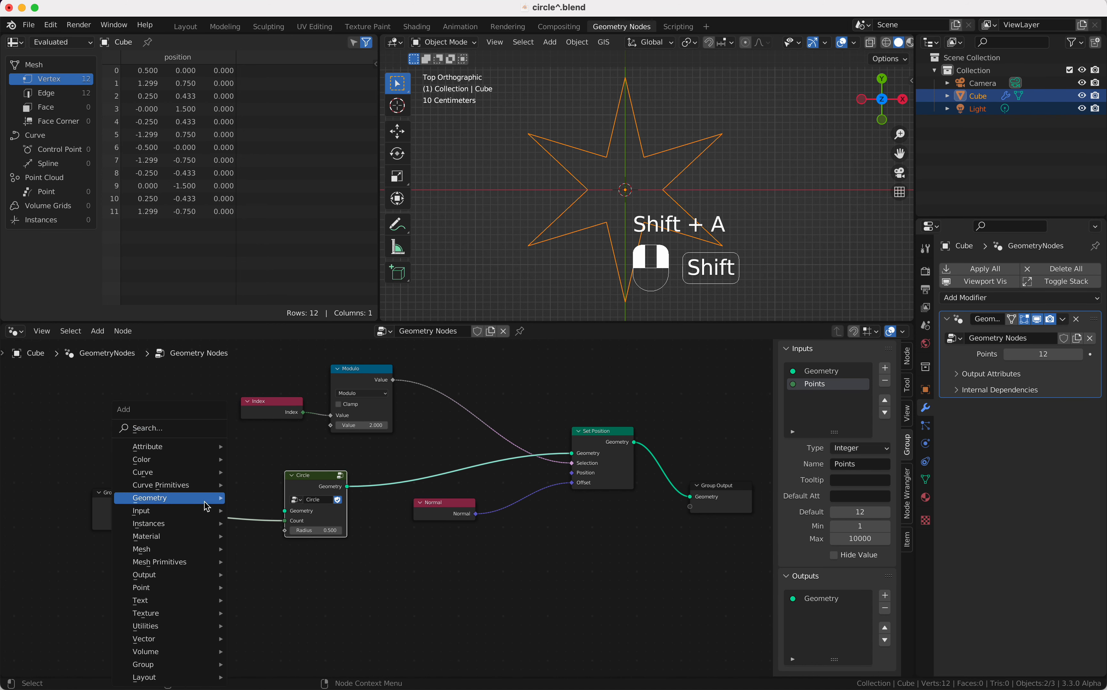
{"action": "type", "text": "ma"}
{"action": "key", "text": "Return"}
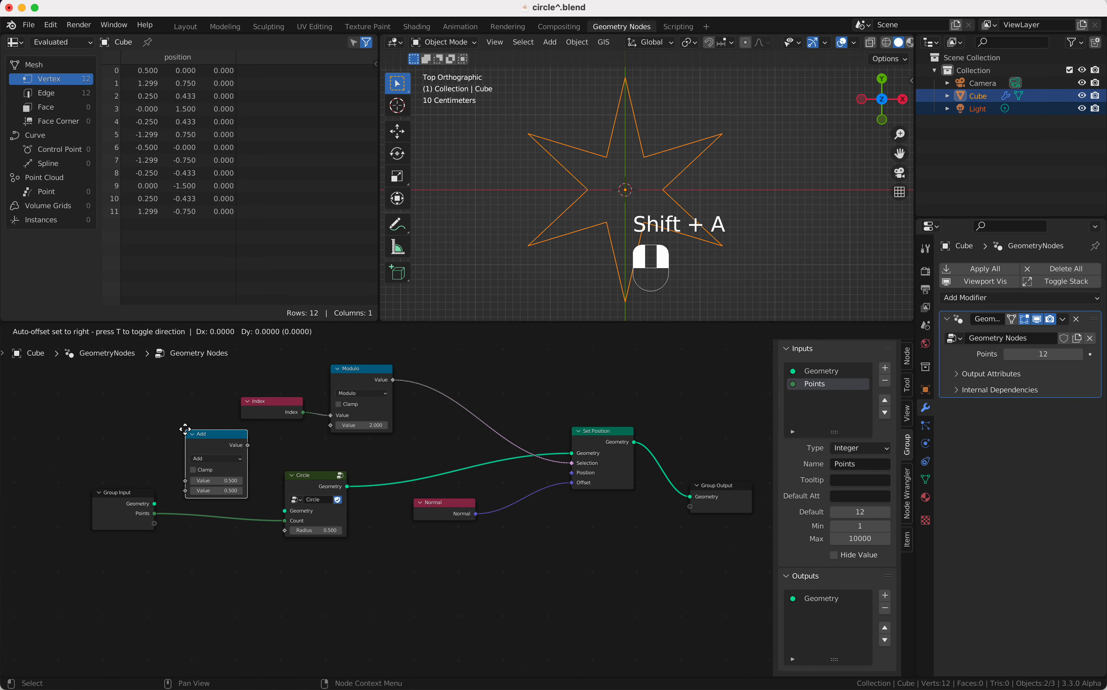
{"action": "left_click", "coordinate": [219, 493]}
{"action": "left_click", "coordinate": [220, 491]}
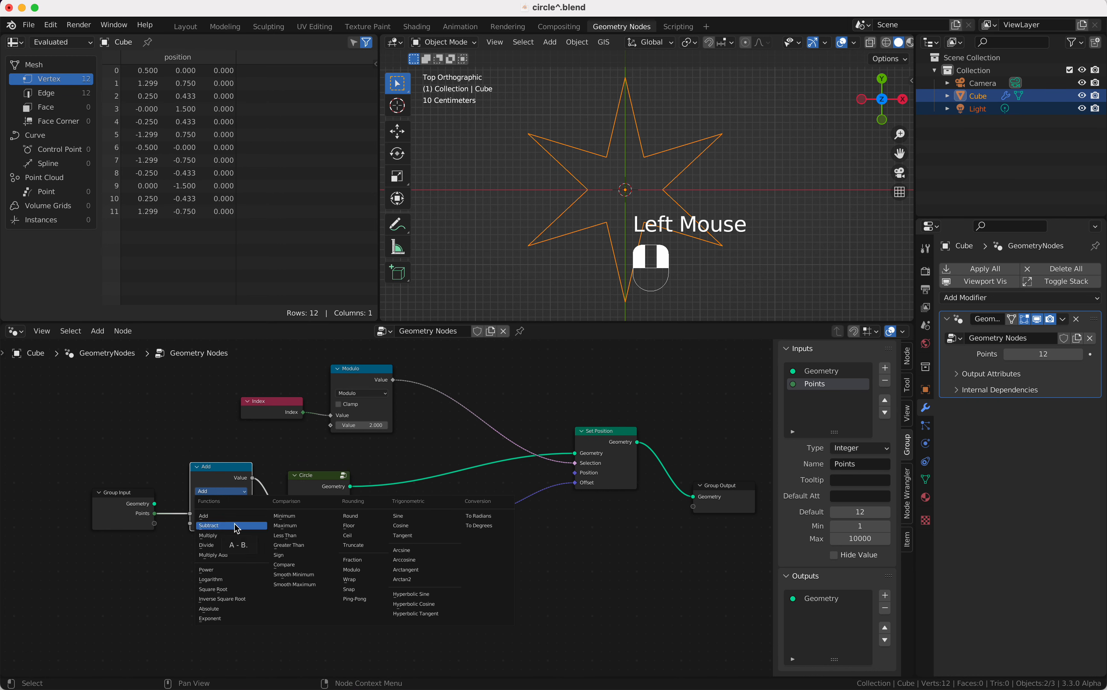
{"action": "left_click", "coordinate": [235, 533]}
{"action": "left_click", "coordinate": [213, 524]}
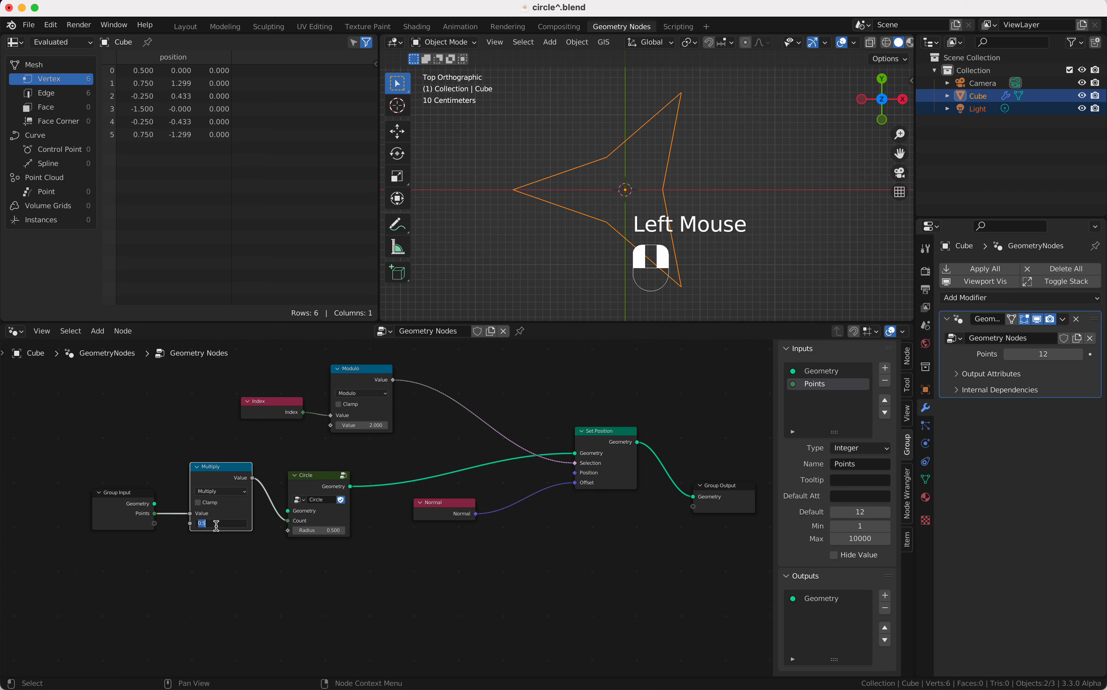
{"action": "type", "text": "2"}
{"action": "key", "text": "Return"}
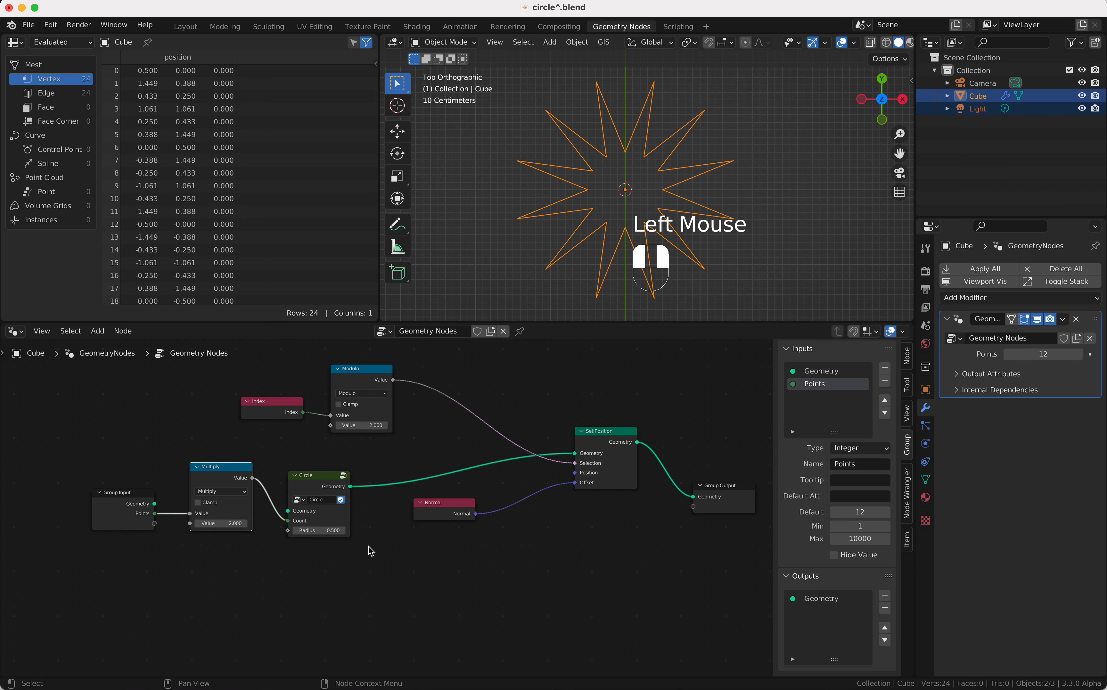
Set the modifier's Points to 9 and separate the Multiply and Group Input nodes.
{"action": "left_click", "coordinate": [1037, 354], "text": "shift"}
{"action": "mouse_move", "coordinate": [1038, 354]}
{"action": "left_mouse_down", "text": "shift"}
{"action": "mouse_move", "coordinate": [1066, 354]}
{"action": "mouse_move", "coordinate": [1023, 354]}
{"action": "mouse_move", "coordinate": [1041, 357]}
{"action": "left_mouse_up", "text": "shift"}
{"action": "left_click_drag", "start_coordinate": [212, 466], "coordinate": [202, 444]}
{"action": "left_click", "coordinate": [130, 493]}
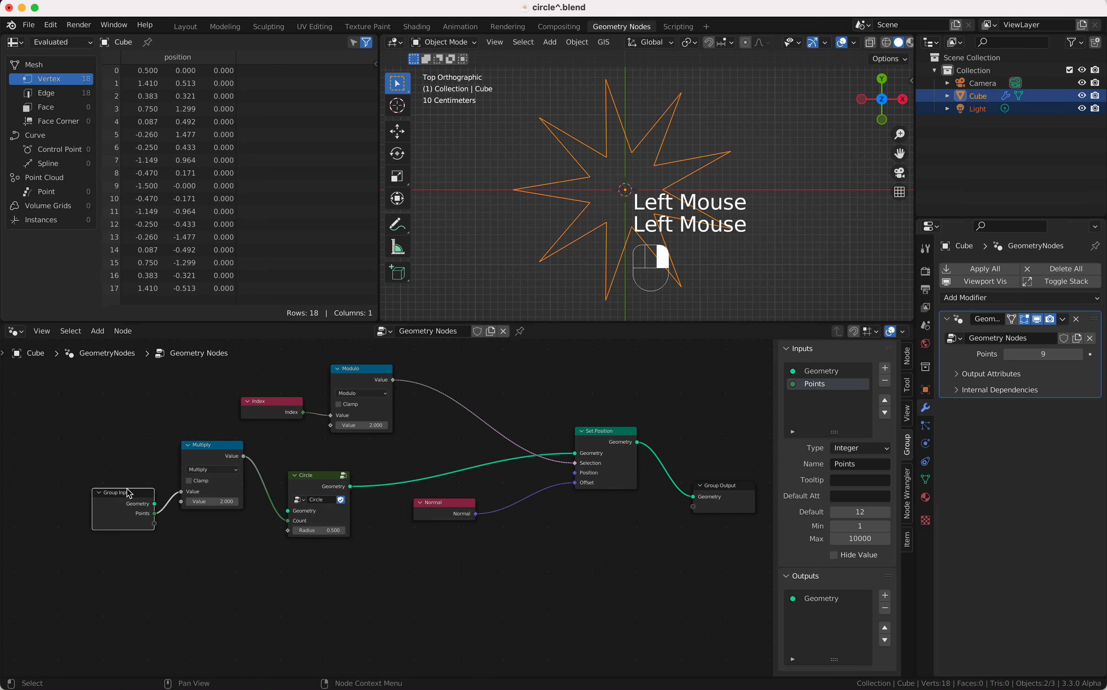
{"action": "left_click_drag", "start_coordinate": [129, 493], "coordinate": [117, 528]}
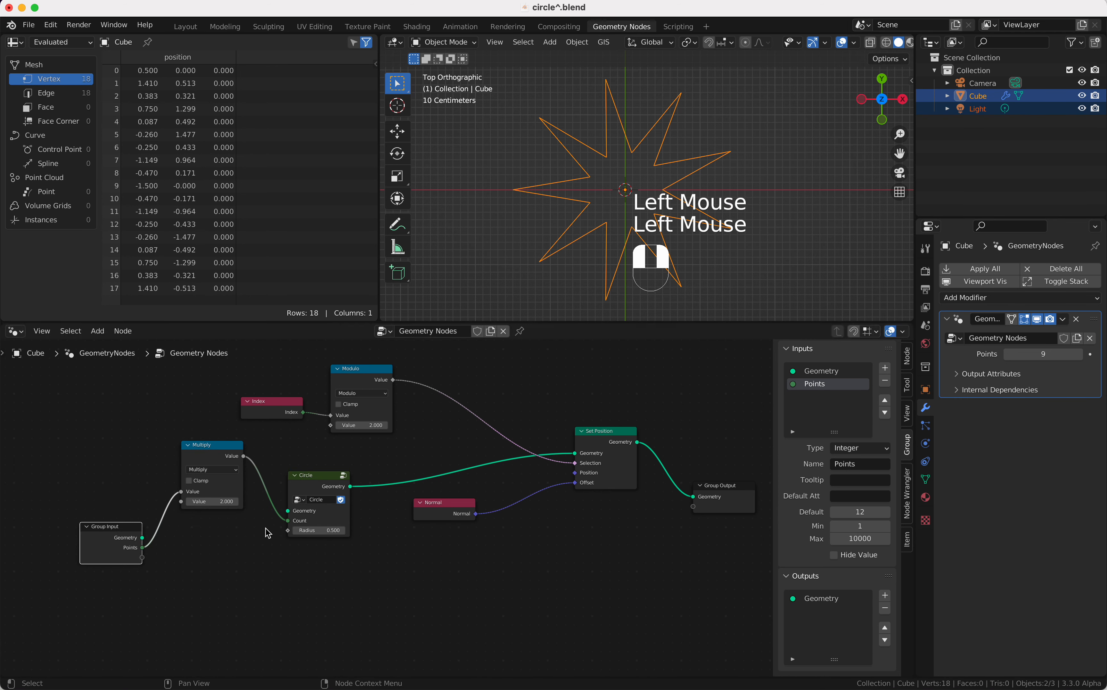
Expose the Circle's Radius as a group input, set it to 0.732 in the modifier, and move Normal closer to Set Position.
{"action": "left_click_drag", "start_coordinate": [288, 530], "coordinate": [143, 557]}
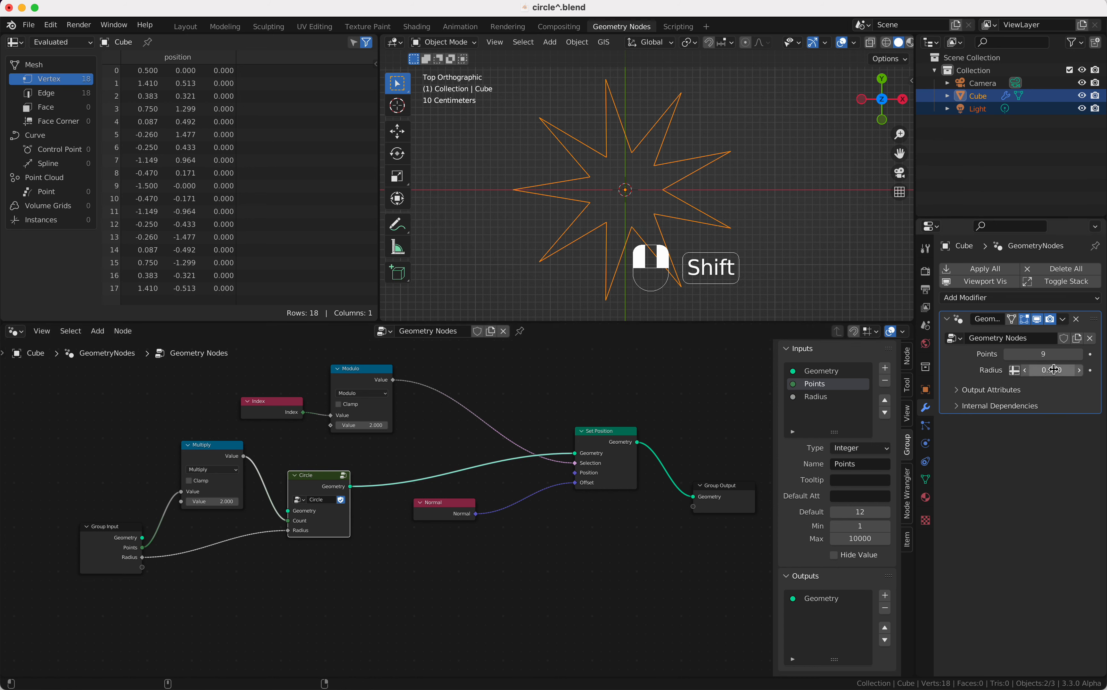
{"action": "mouse_move", "coordinate": [1052, 370]}
{"action": "left_mouse_down", "text": "shift"}
{"action": "mouse_move", "coordinate": [1091, 370]}
{"action": "mouse_move", "coordinate": [1001, 370]}
{"action": "mouse_move", "coordinate": [1065, 370]}
{"action": "left_mouse_up", "text": "shift"}
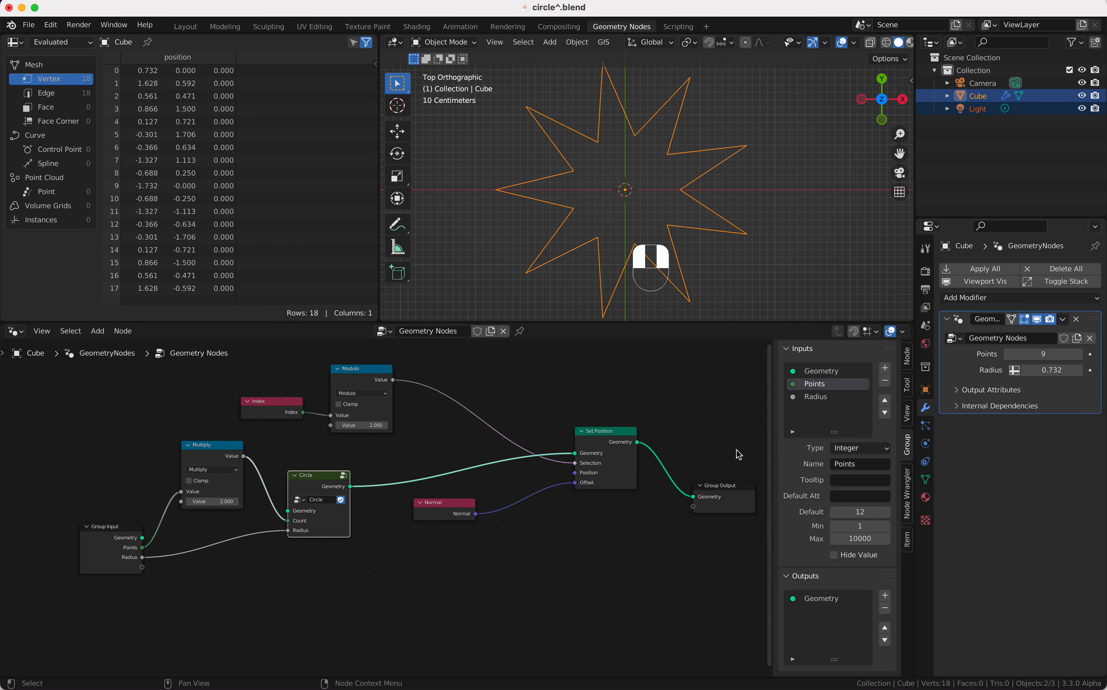
{"action": "left_click_drag", "start_coordinate": [452, 509], "coordinate": [491, 493]}
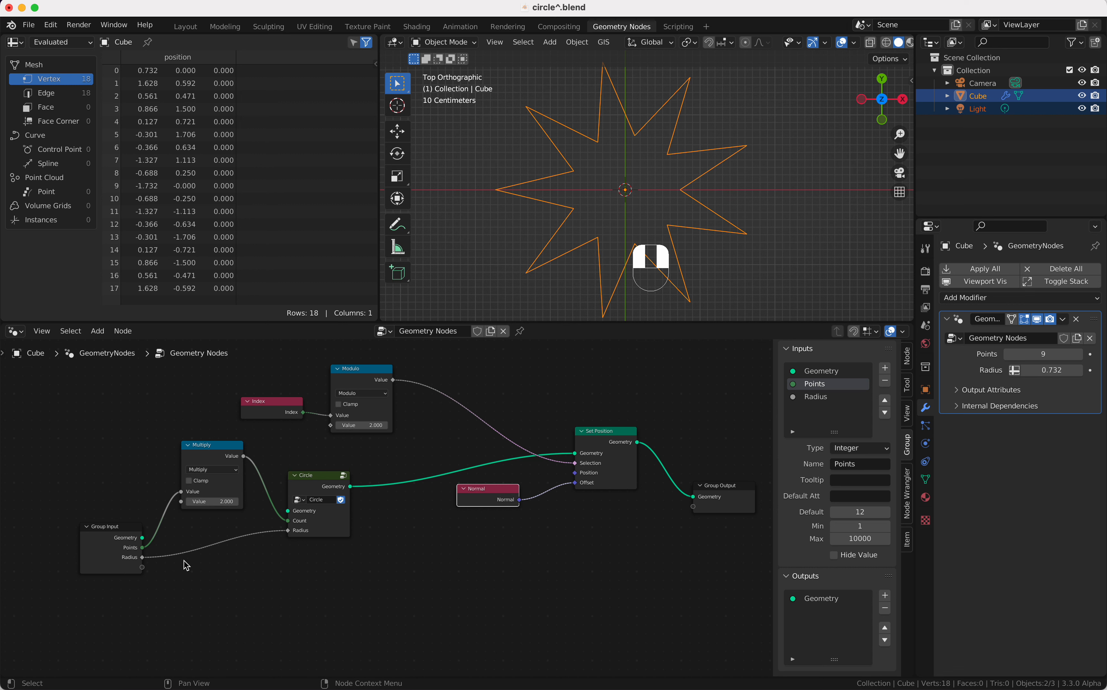
Add a second Radius group input, unlink the Circle's Radius, and set it to 0.840 on the Circle node.
{"action": "left_click_drag", "start_coordinate": [276, 531], "coordinate": [151, 574]}
{"action": "left_click_drag", "start_coordinate": [289, 531], "coordinate": [234, 572]}
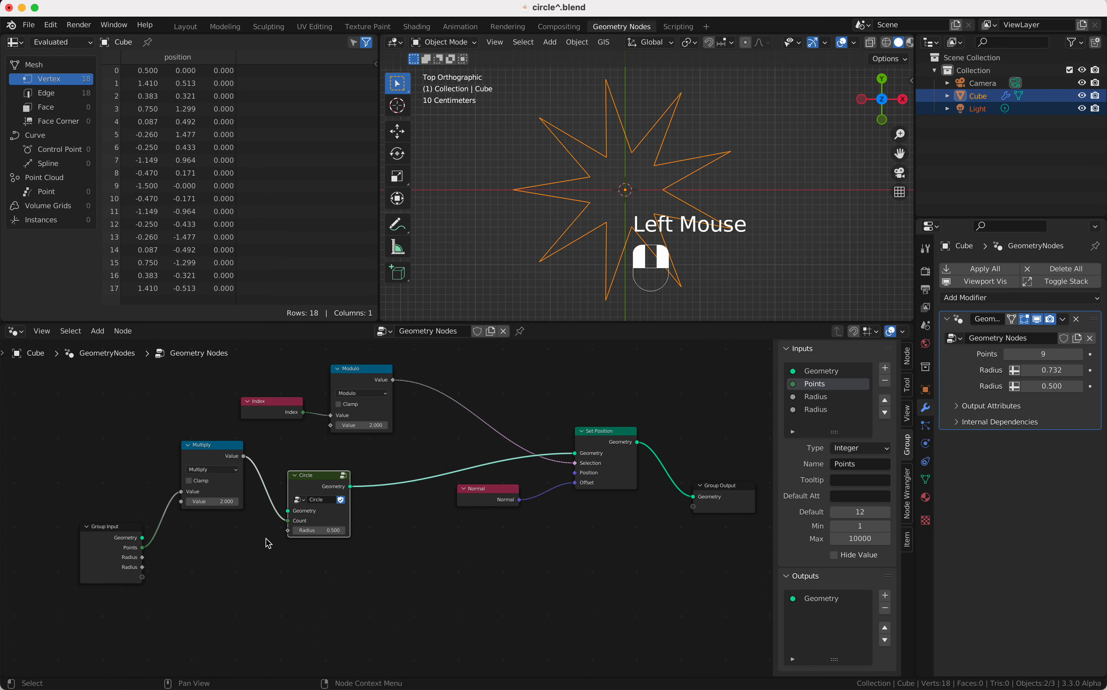
{"action": "mouse_move", "coordinate": [322, 481]}
{"action": "left_mouse_down"}
{"action": "mouse_move", "coordinate": [315, 471]}
{"action": "mouse_move", "coordinate": [319, 483]}
{"action": "left_mouse_up"}
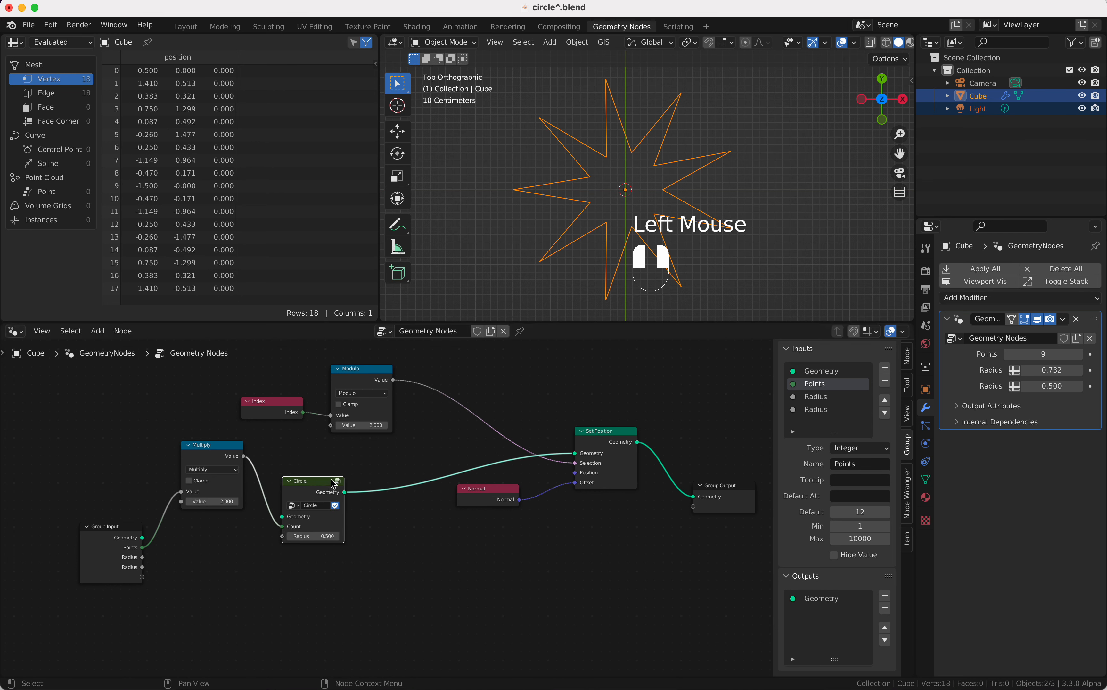
{"action": "mouse_move", "coordinate": [325, 535]}
{"action": "left_mouse_down", "text": "shift"}
{"action": "mouse_move", "coordinate": [305, 536]}
{"action": "mouse_move", "coordinate": [340, 535]}
{"action": "left_mouse_up", "text": "shift"}
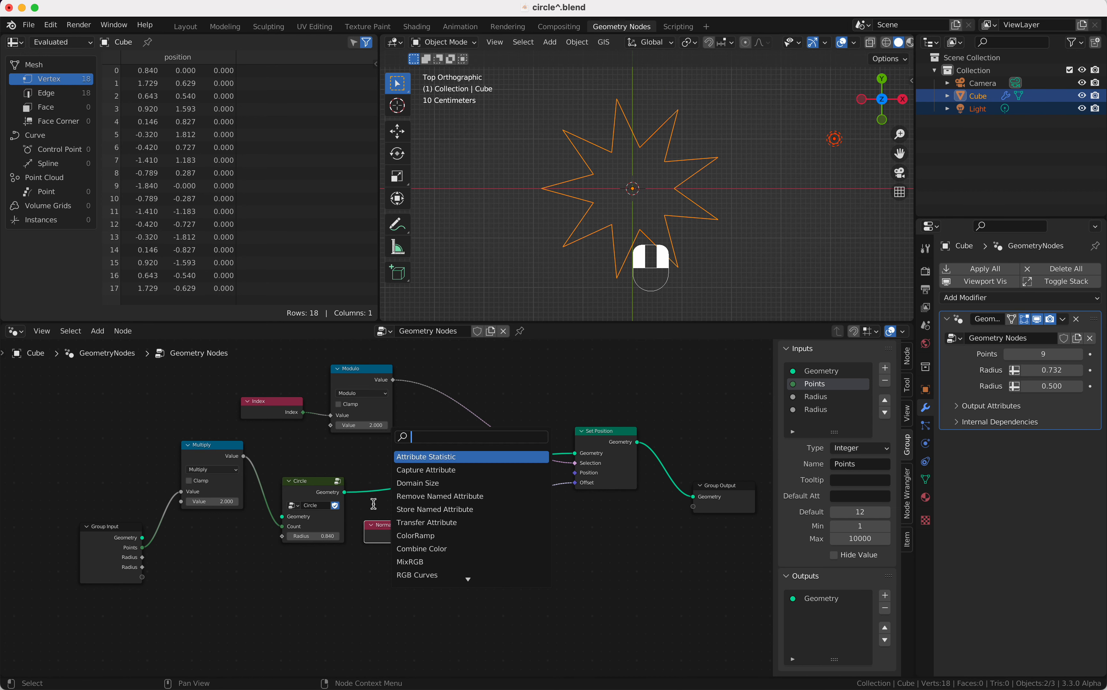
Insert a Vector Math node between Normal and Set Position's Offset and set its operation to Scale.
{"action": "left_click", "coordinate": [375, 506]}
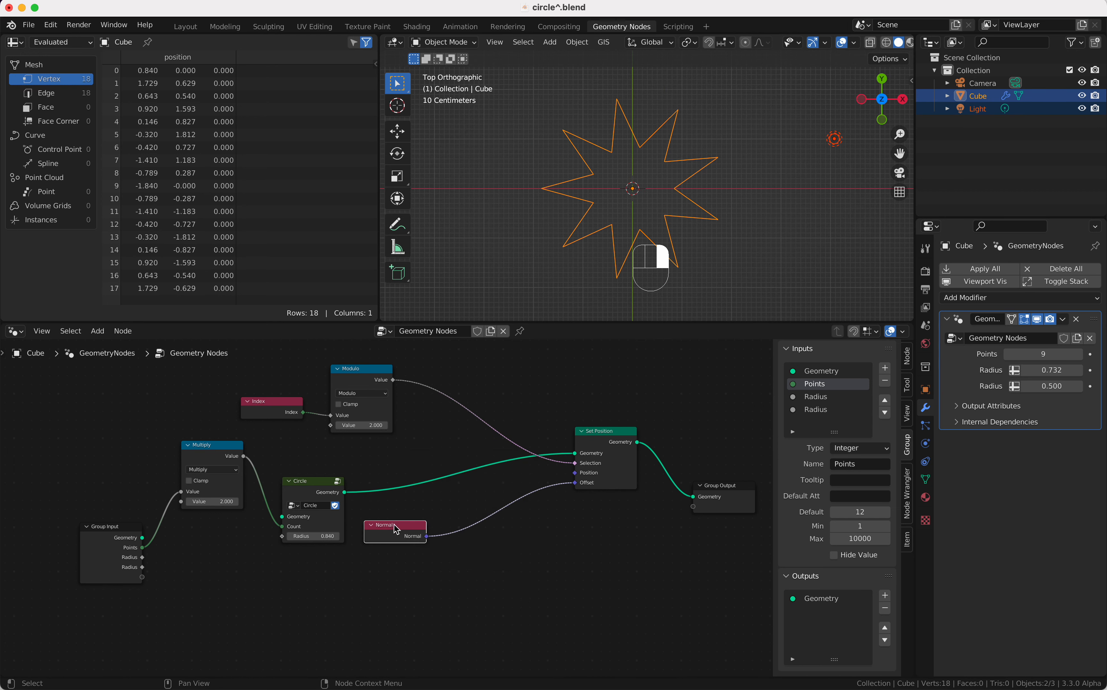
{"action": "key", "text": "shift+a"}
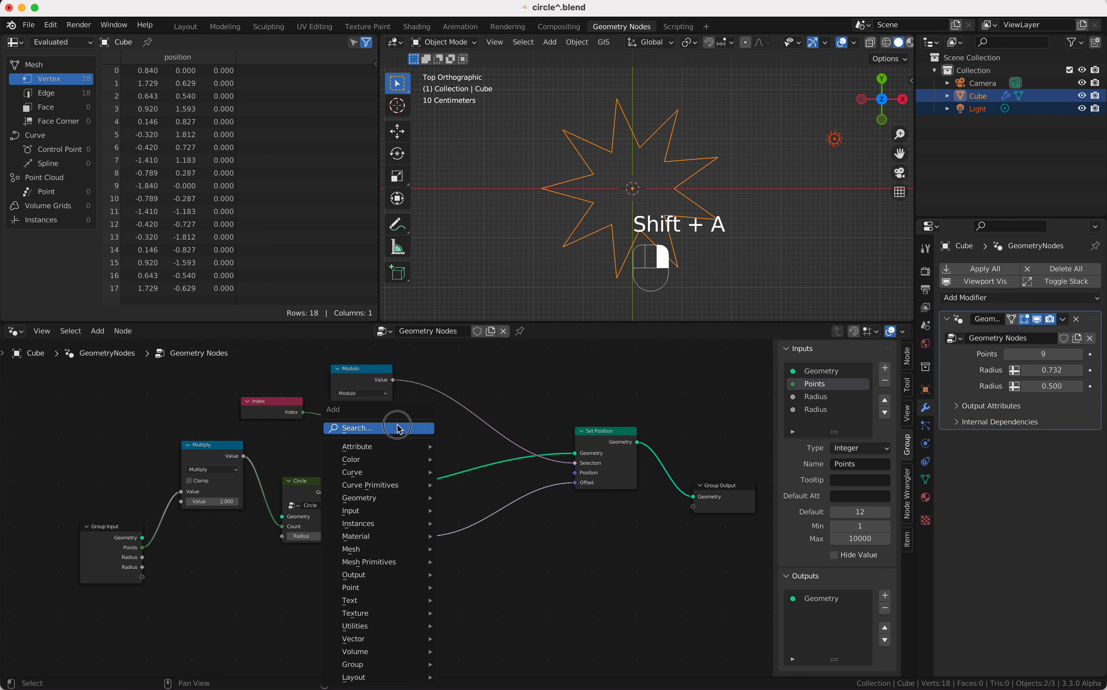
{"action": "left_click", "coordinate": [397, 425]}
{"action": "type", "text": "ve"}
{"action": "left_click", "coordinate": [423, 461]}
{"action": "left_click", "coordinate": [492, 525]}
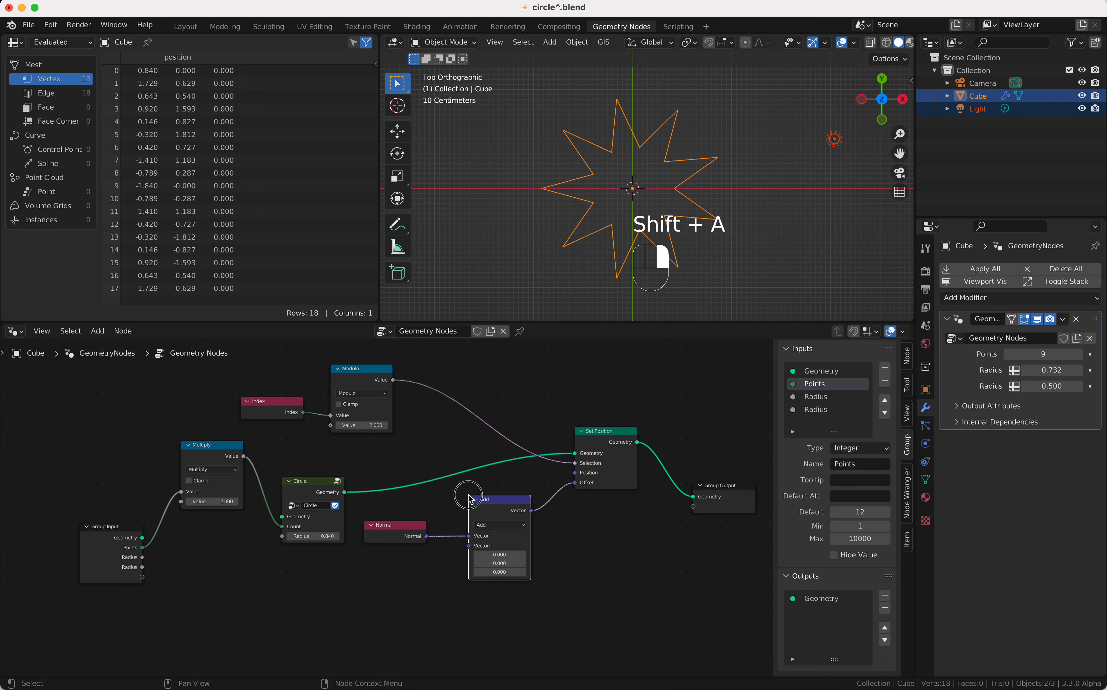
{"action": "left_click", "coordinate": [493, 526]}
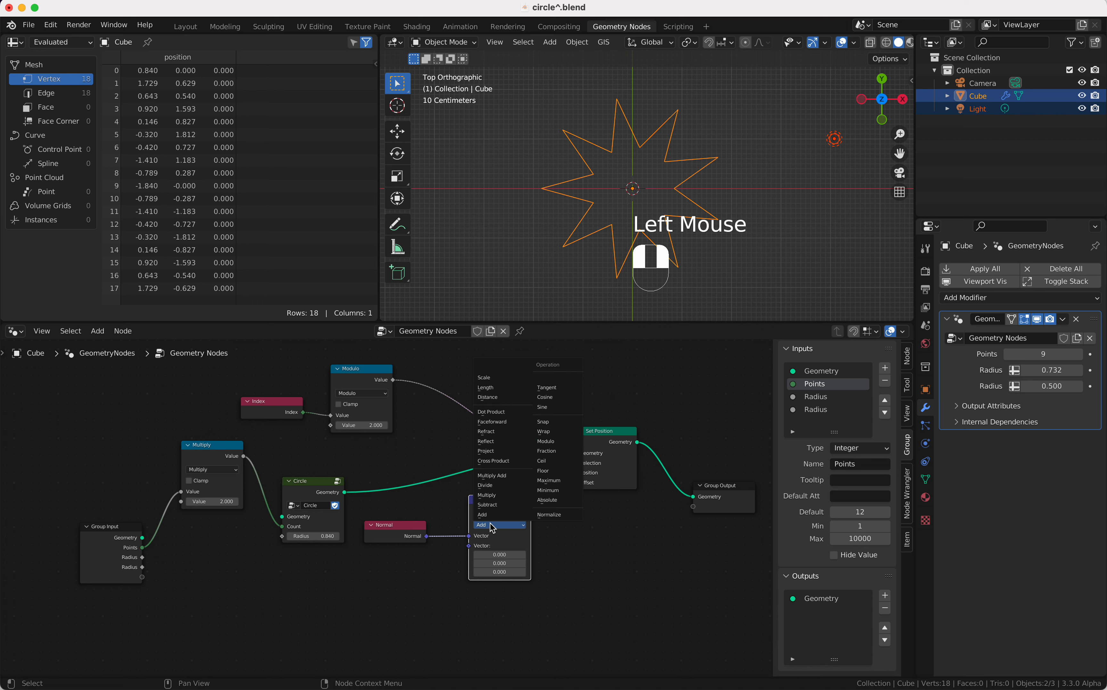
{"action": "left_click", "coordinate": [485, 378]}
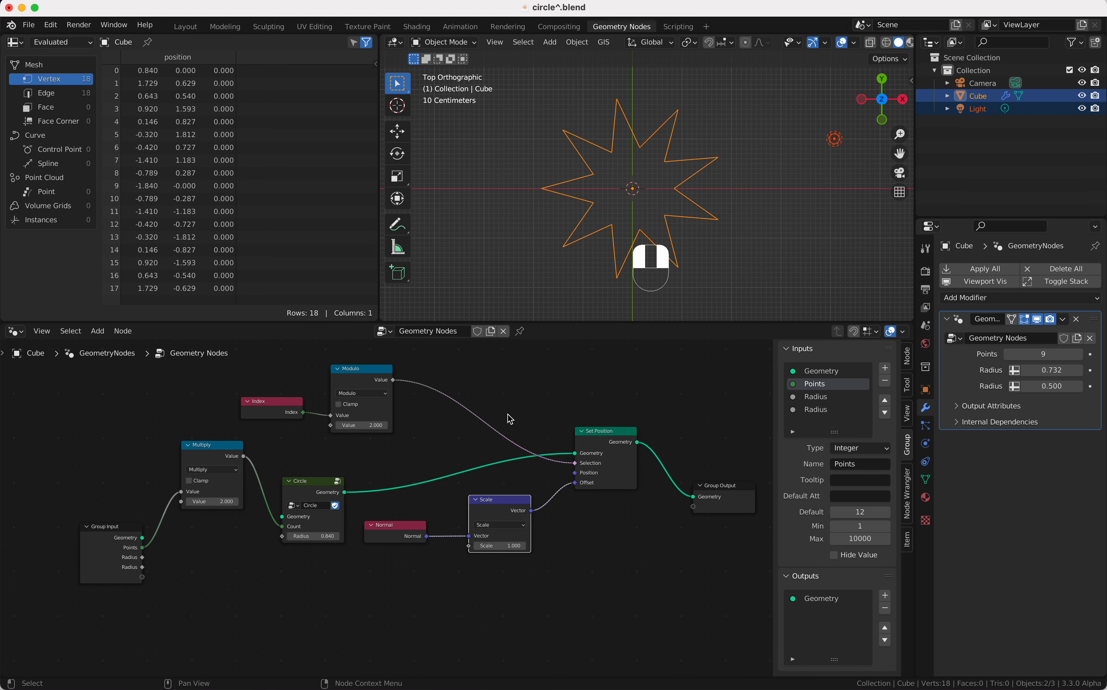
Set the Scale node's scale factor to 1.840.
{"action": "left_click", "coordinate": [501, 546], "text": "shift"}
{"action": "left_click_drag", "start_coordinate": [501, 546], "coordinate": [478, 546], "text": "shift"}
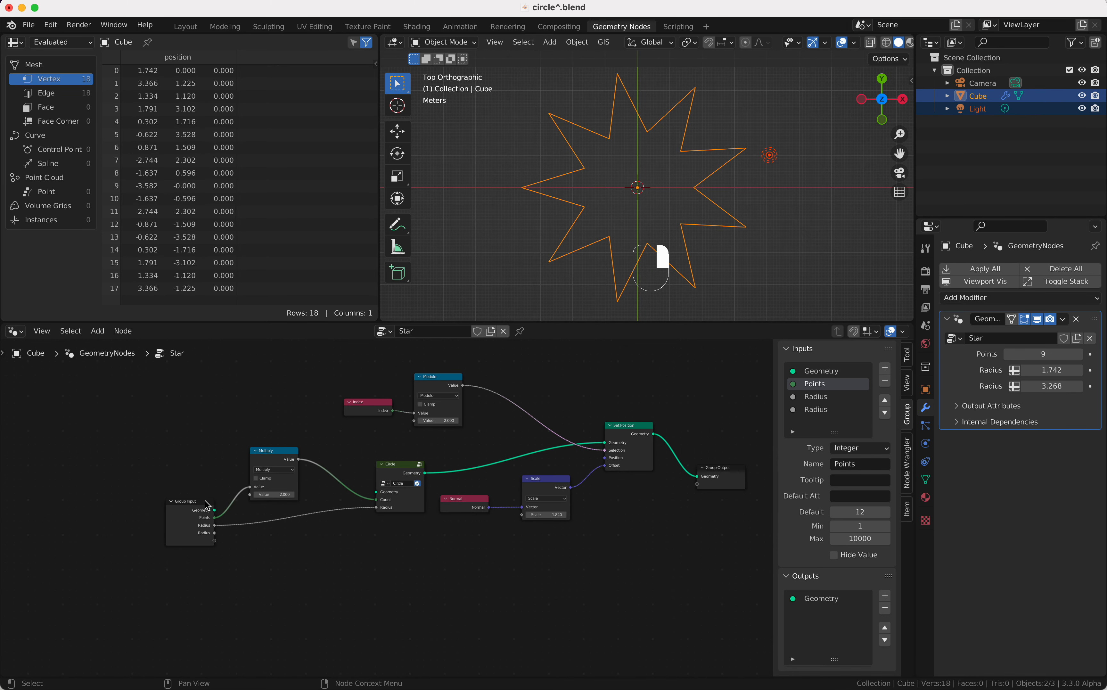
Rename the first Radius group input to "Inner radius" and the second to "Outer radius".
{"action": "left_click", "coordinate": [201, 507]}
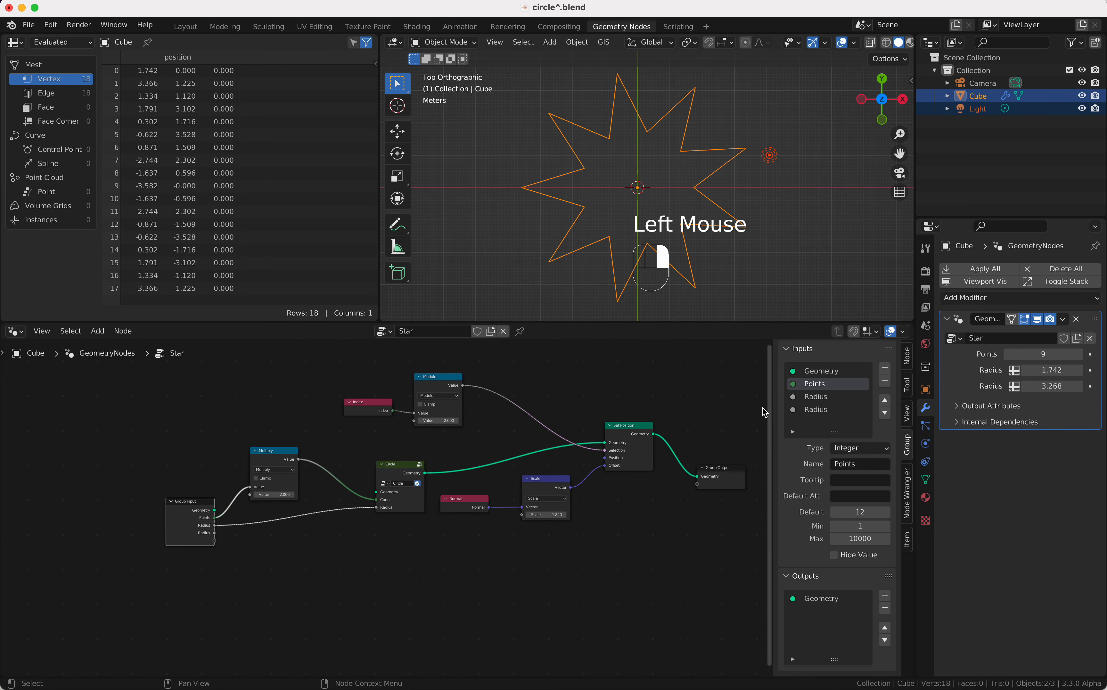
{"action": "double_click", "coordinate": [820, 400]}
{"action": "type", "text": "Inner"}
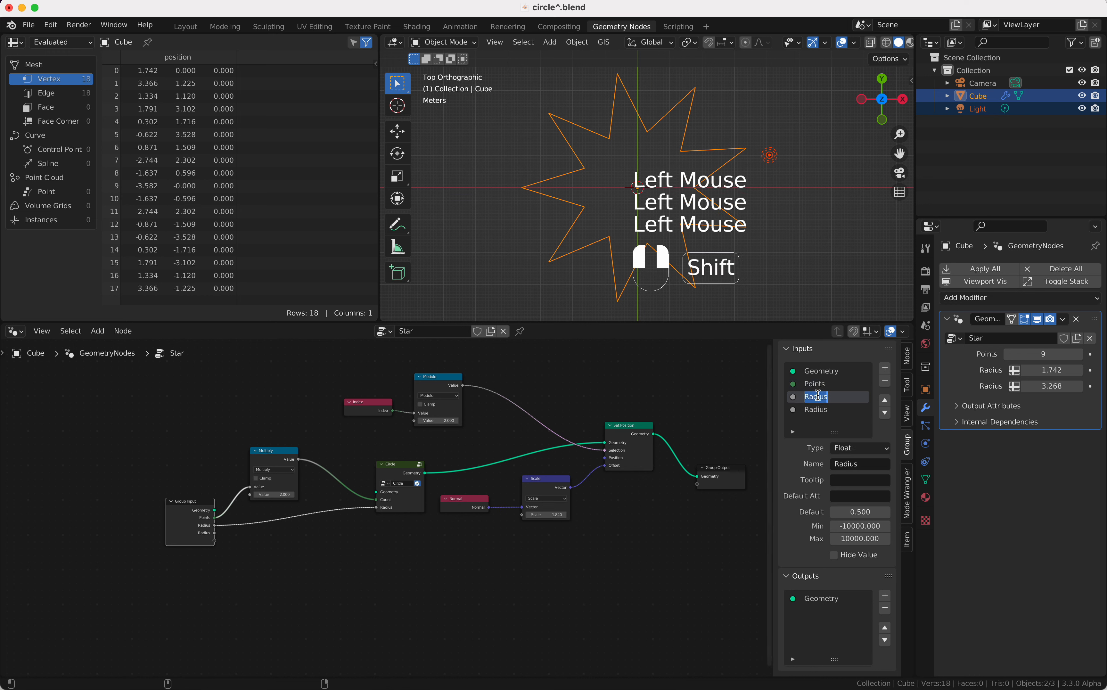
{"action": "type", "text": " rad"}
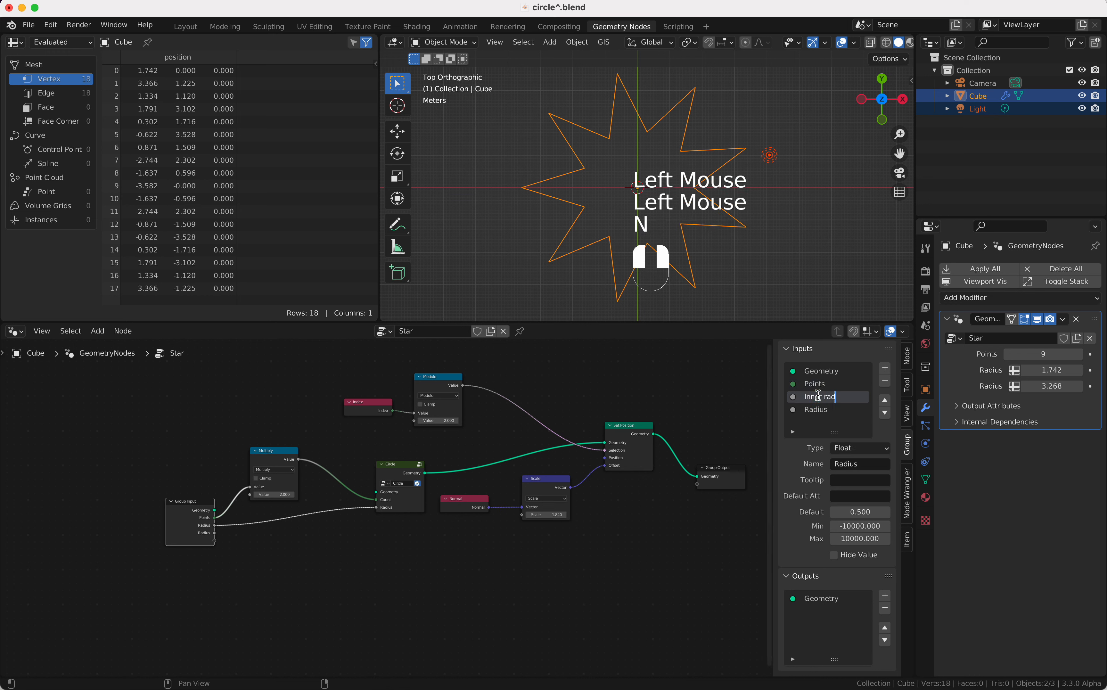
{"action": "type", "text": "ius"}
{"action": "double_click", "coordinate": [817, 411]}
{"action": "type", "text": "Outer radius"}
{"action": "key", "text": "Return"}
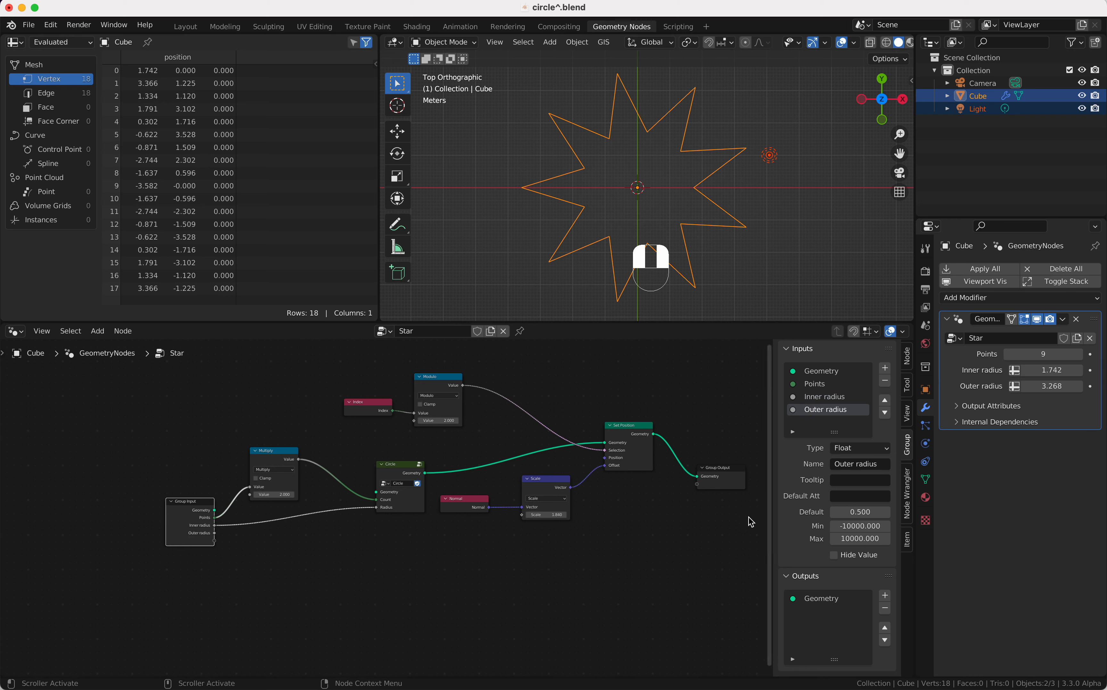
Set the modifier's Inner radius to 2.202 and Outer radius to 3.568, and nudge the Circle node slightly down.
{"action": "mouse_move", "coordinate": [1050, 370]}
{"action": "left_mouse_down"}
{"action": "mouse_move", "coordinate": [1094, 370]}
{"action": "mouse_move", "coordinate": [1044, 370]}
{"action": "mouse_move", "coordinate": [1071, 370]}
{"action": "left_mouse_up"}
{"action": "left_click_drag", "start_coordinate": [397, 465], "coordinate": [394, 470]}
{"action": "left_click_drag", "start_coordinate": [1052, 386], "coordinate": [1068, 386]}
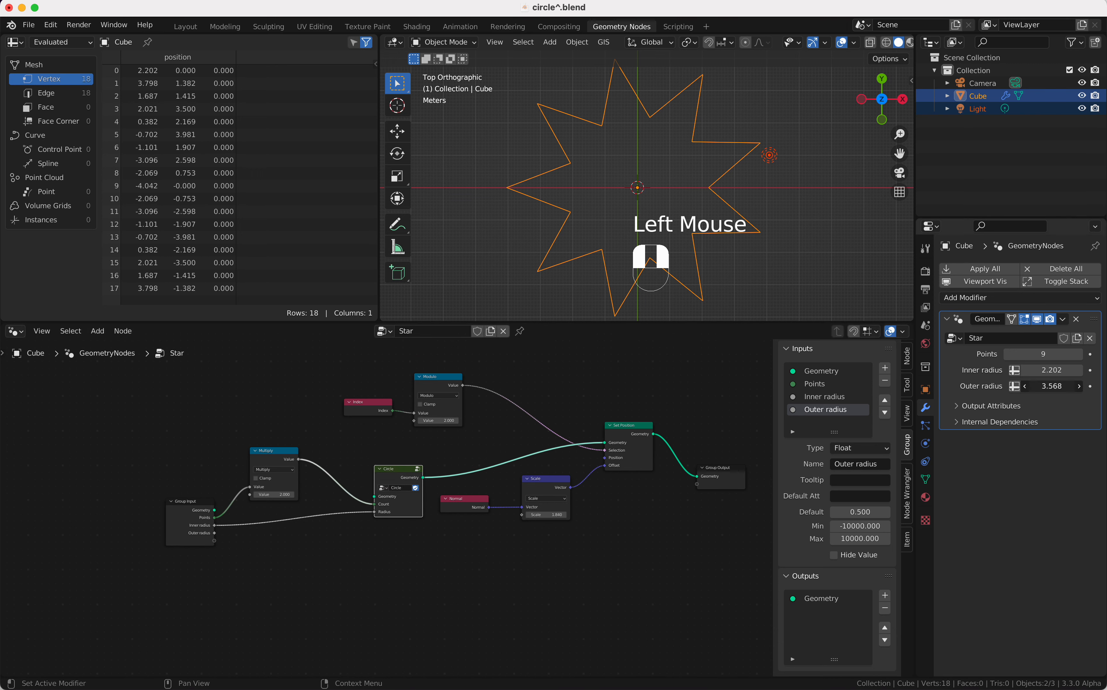
Duplicate the Multiply node, place the copy below the Circle node, and change its operation to Subtract.
{"action": "left_click", "coordinate": [276, 459]}
{"action": "key", "text": "shift+d"}
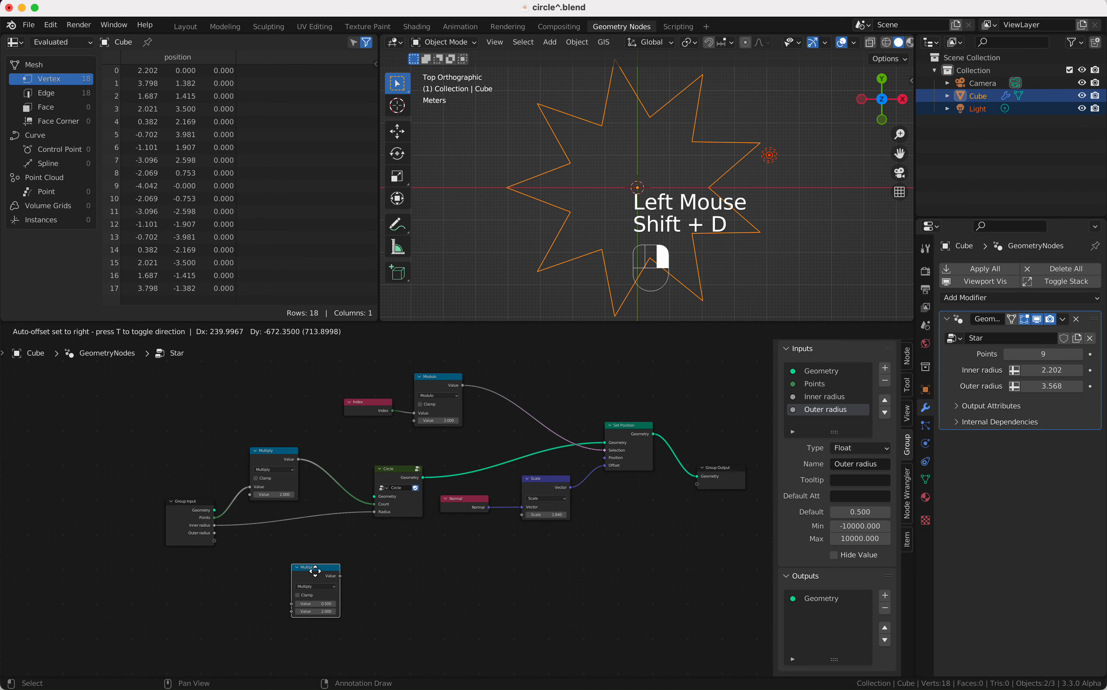
{"action": "left_click", "coordinate": [313, 540]}
{"action": "left_click", "coordinate": [321, 556]}
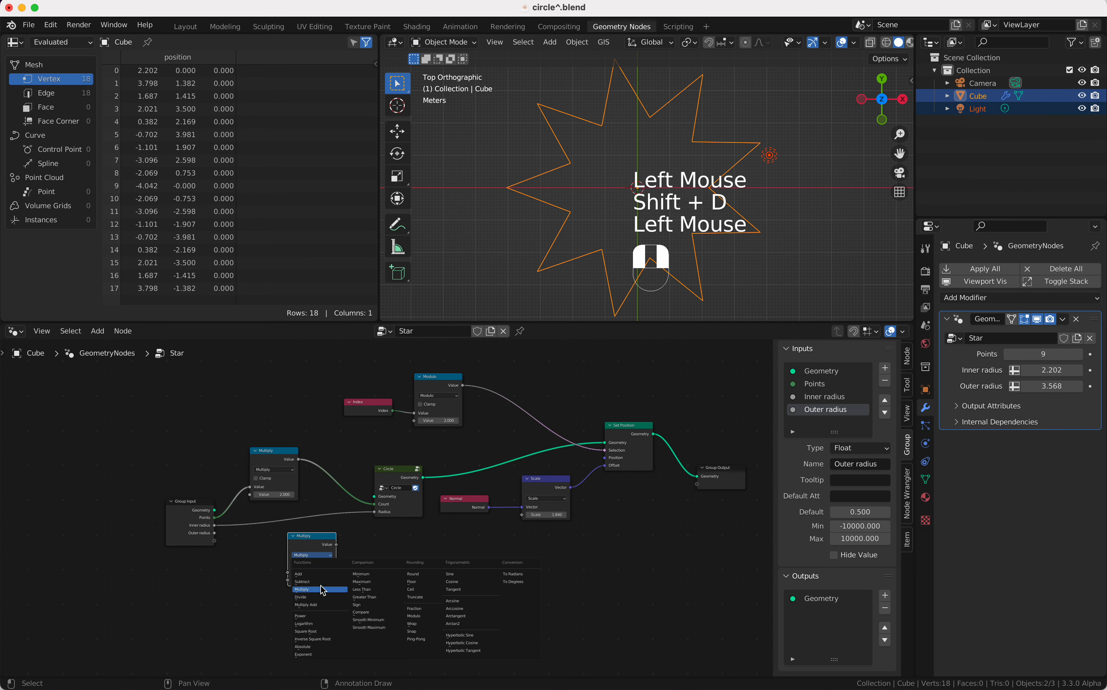
{"action": "left_click", "coordinate": [302, 581]}
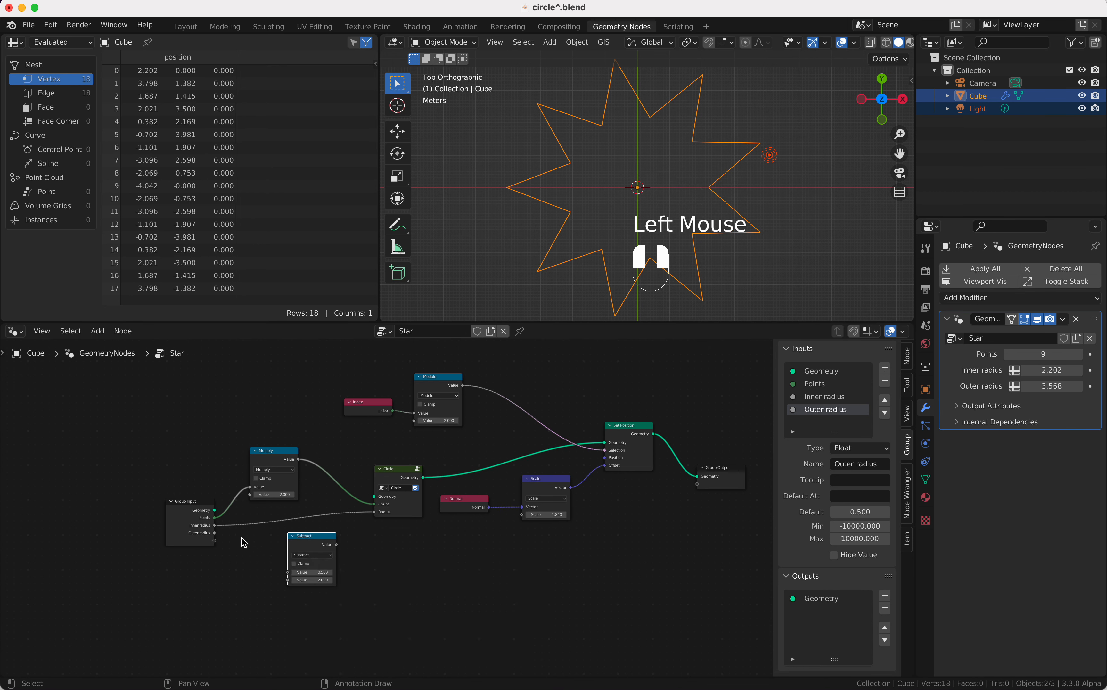
Subtract Inner radius from Outer radius, feed the result into the Scale node's factor, and set the modifier's Inner radius to 1.922.
{"action": "left_click_drag", "start_coordinate": [214, 533], "coordinate": [287, 573]}
{"action": "left_click", "coordinate": [215, 530]}
{"action": "left_click_drag", "start_coordinate": [213, 526], "coordinate": [288, 580]}
{"action": "left_click_drag", "start_coordinate": [337, 545], "coordinate": [522, 515]}
{"action": "left_click", "coordinate": [1052, 370]}
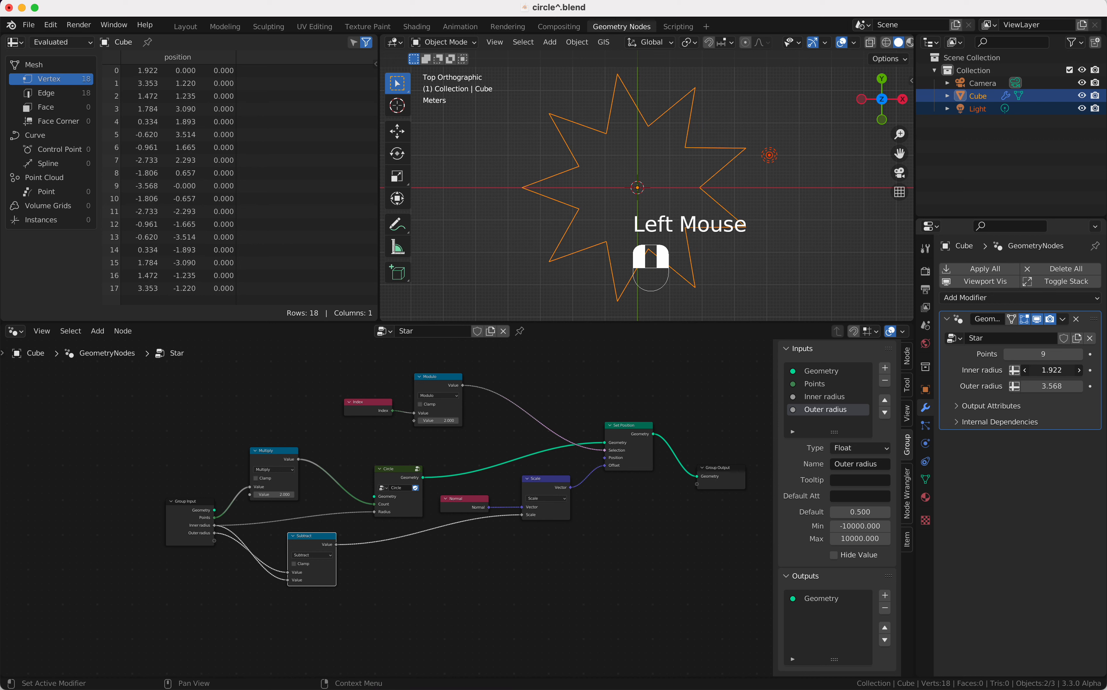